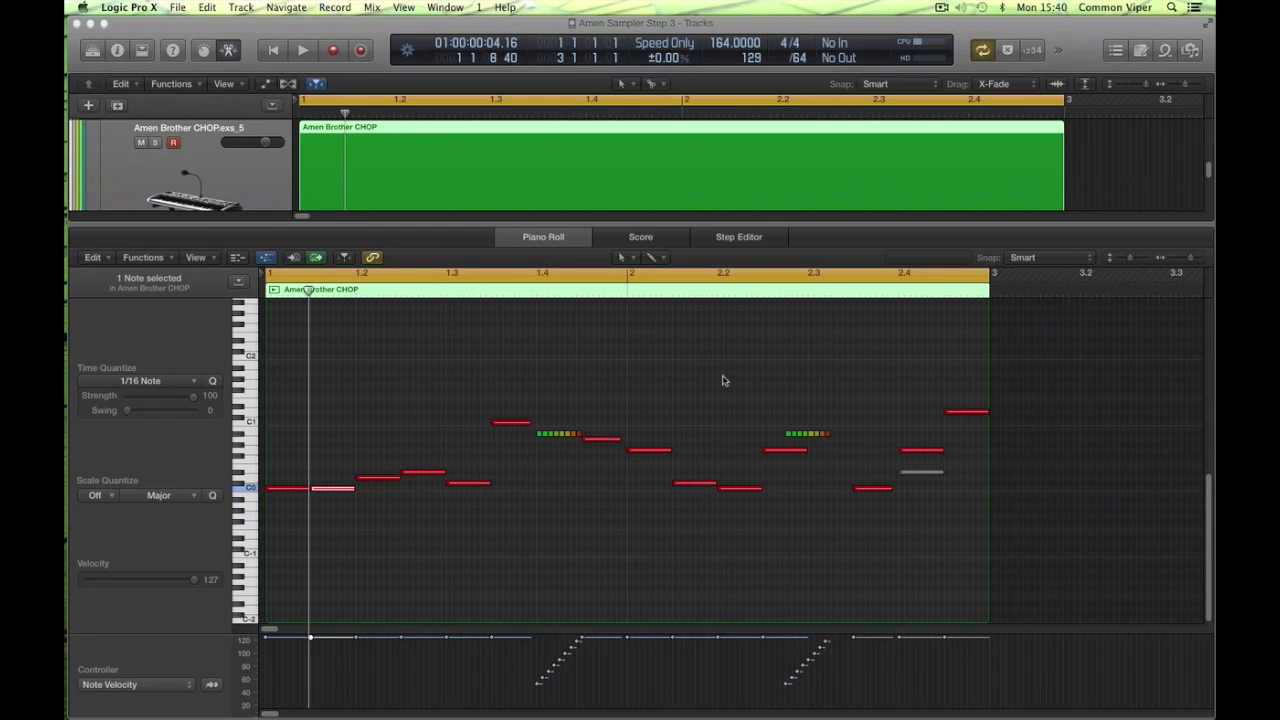
Step: Play back the looping Amen Brother CHOP region and display the mixer
{"action": "left_click", "coordinate": [724, 380]}
{"action": "key", "text": "space"}
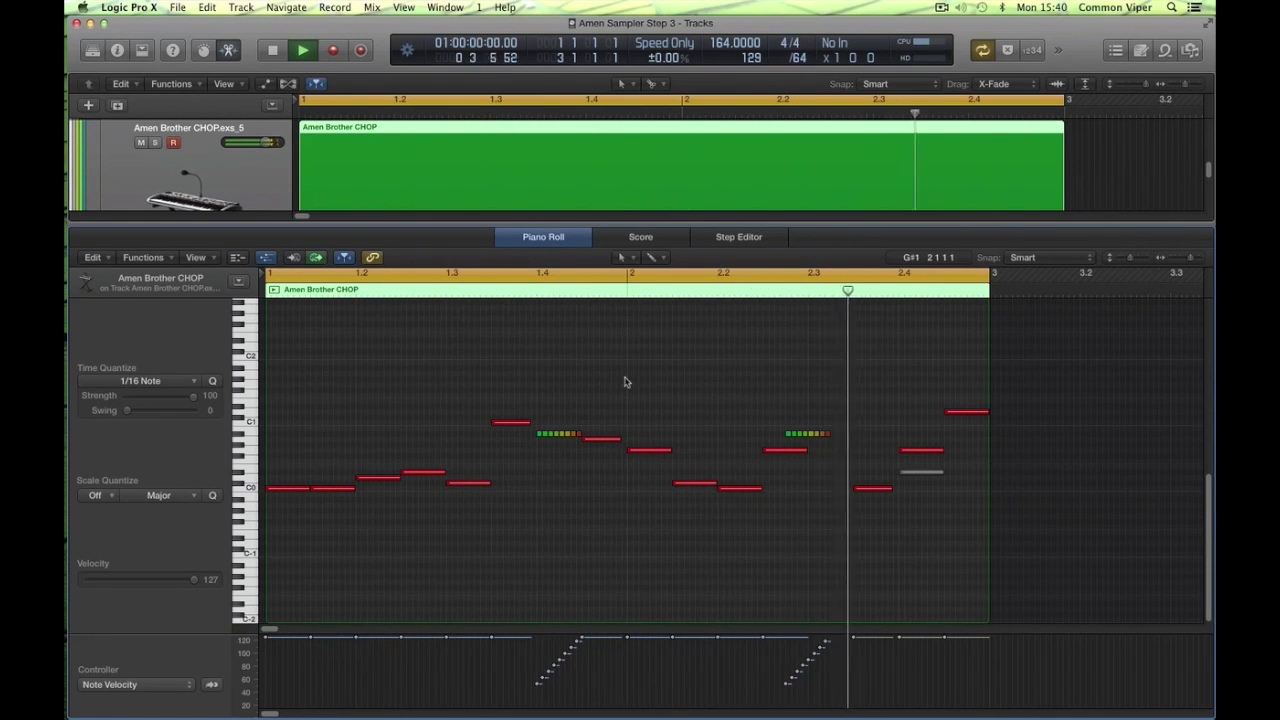
{"action": "key", "text": "x"}
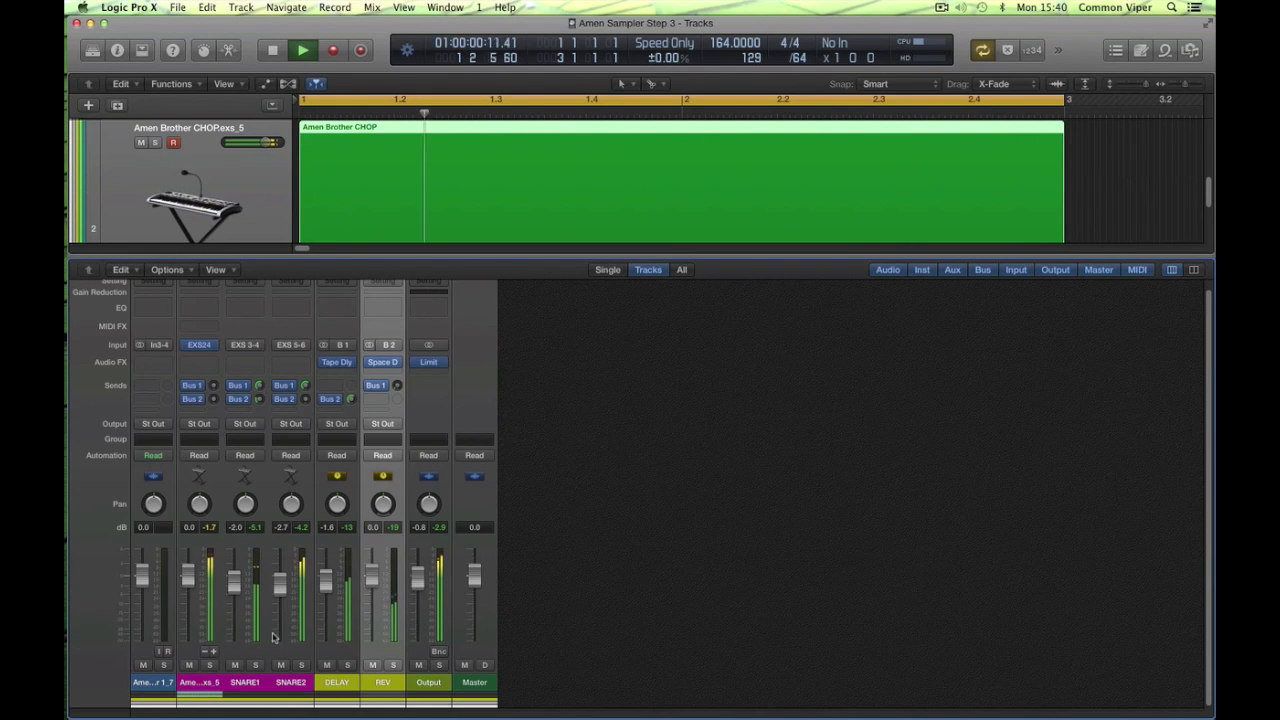
Step: Audition the SNARE1 and SNARE2 channels by soloing each one in turn, clear the solos, and stop playback
{"action": "mouse_move", "coordinate": [187, 575]}
{"action": "left_mouse_down"}
{"action": "mouse_move", "coordinate": [190, 680]}
{"action": "mouse_move", "coordinate": [204, 587]}
{"action": "left_mouse_up"}
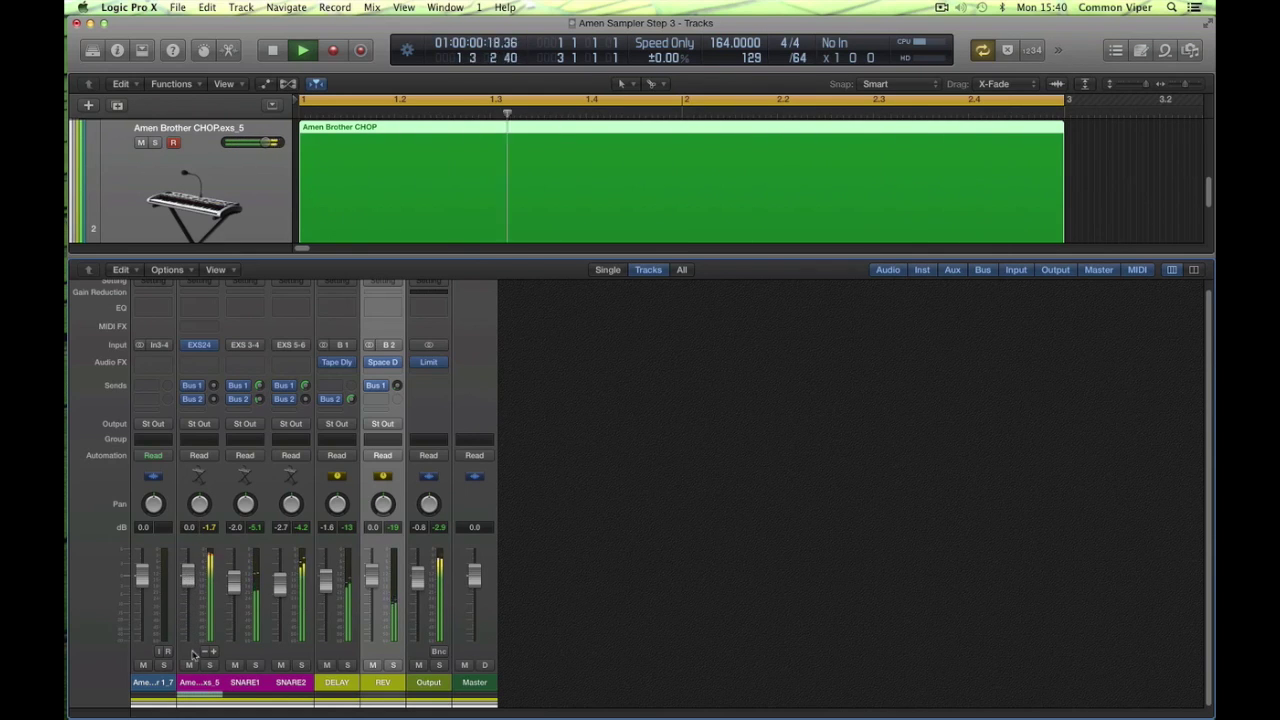
{"action": "left_click", "coordinate": [208, 665]}
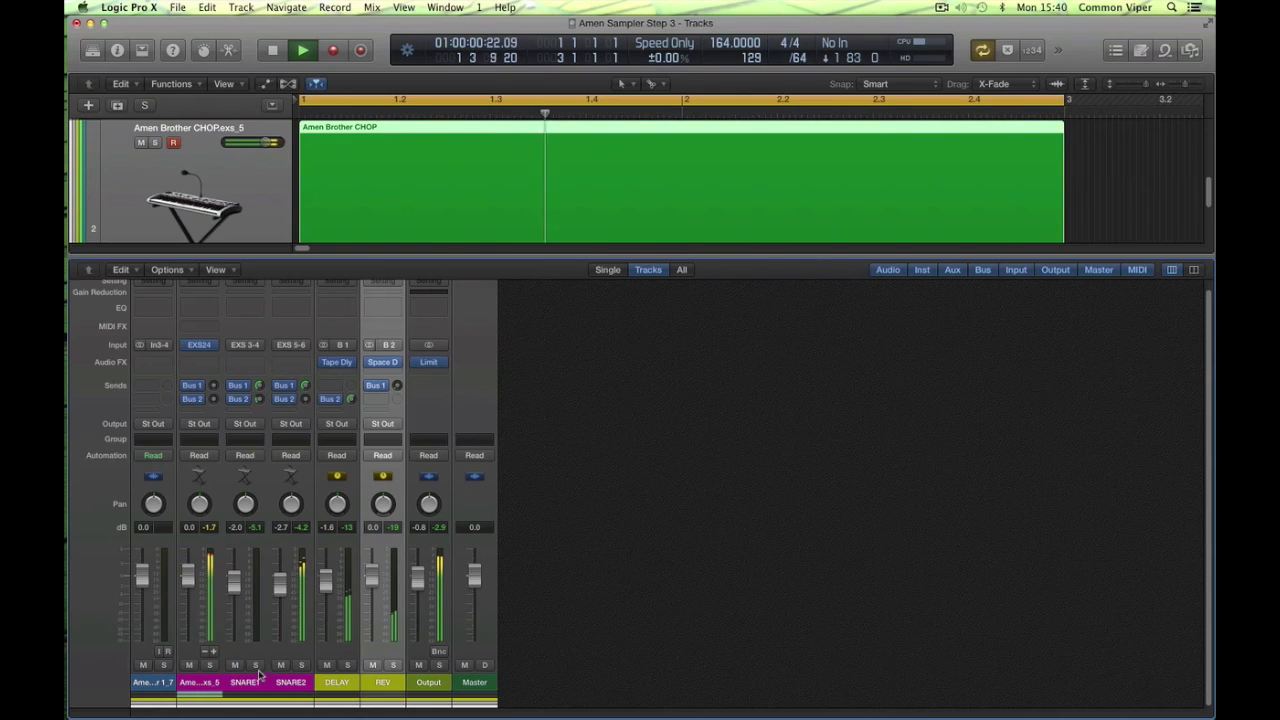
{"action": "left_click", "coordinate": [255, 665]}
{"action": "left_click", "coordinate": [255, 665]}
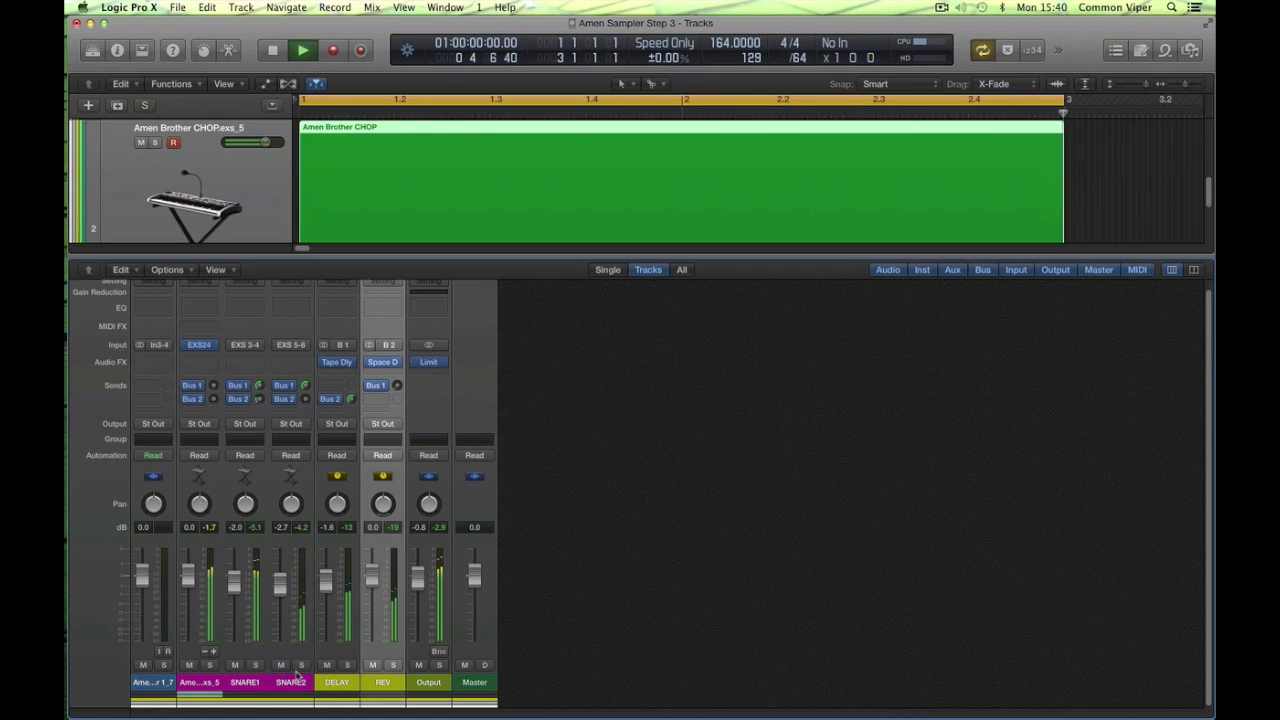
{"action": "left_click", "coordinate": [301, 665]}
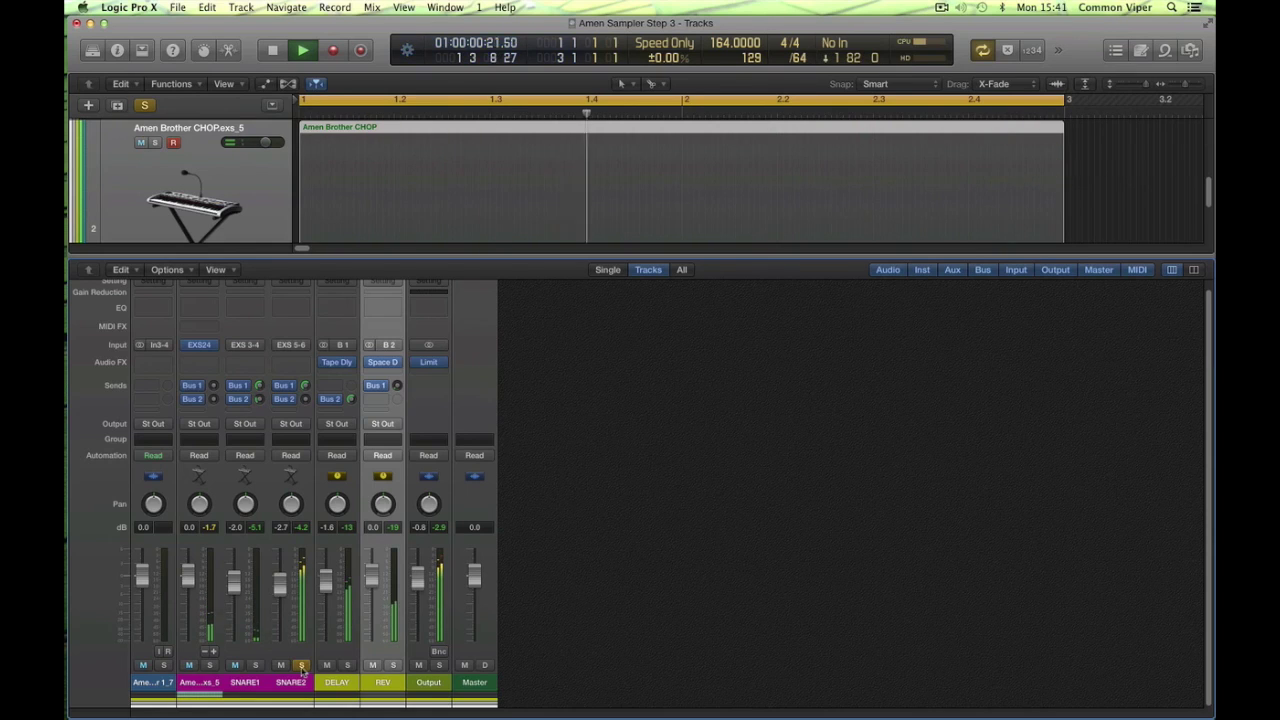
{"action": "left_click", "coordinate": [301, 665]}
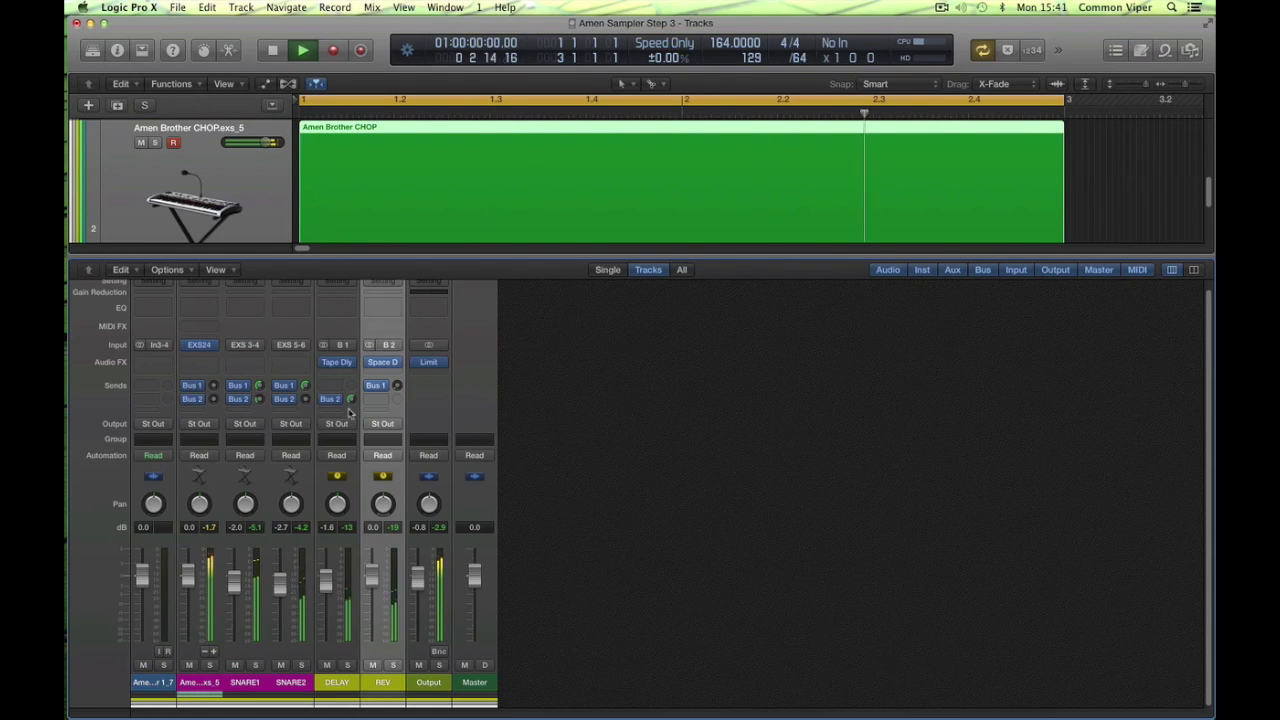
{"action": "key", "text": "space"}
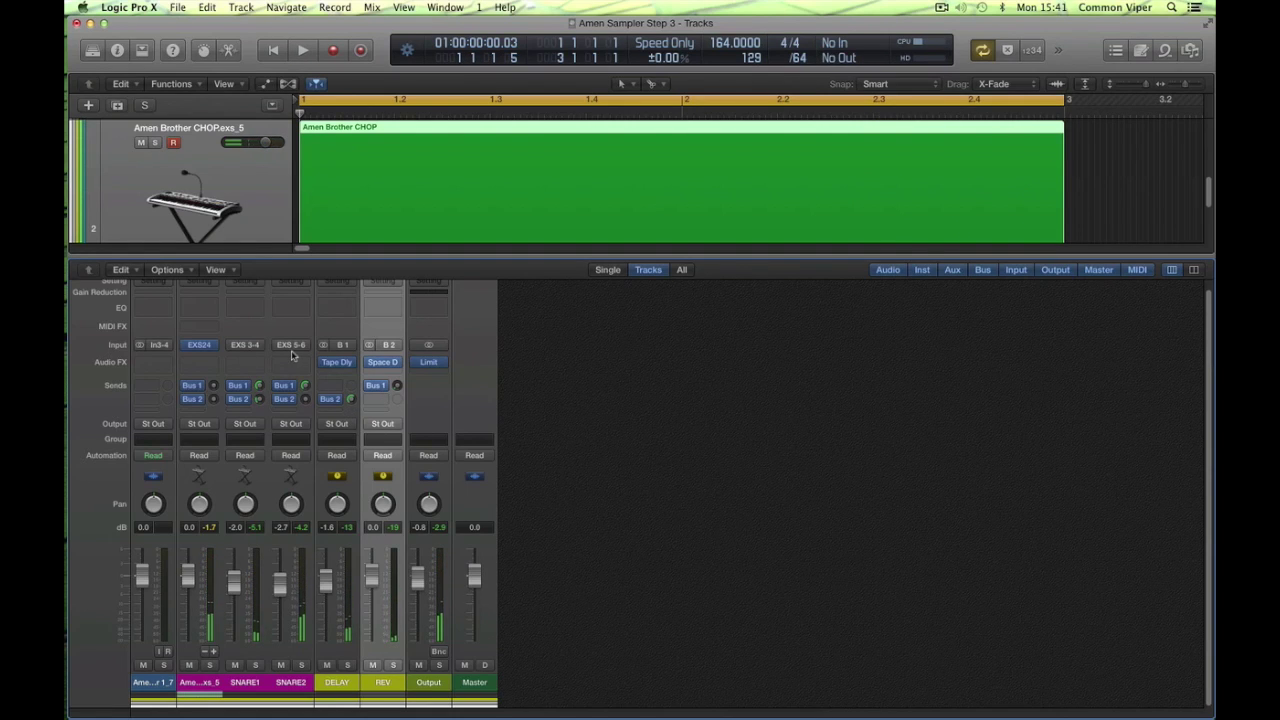
Step: In the EXS24, shape ENV 2 during playback with sustain at minimum, a mid-range decay and a slightly raised release
{"action": "left_click", "coordinate": [200, 345]}
{"action": "left_click_drag", "start_coordinate": [450, 63], "coordinate": [875, 277]}
{"action": "key", "text": "space"}
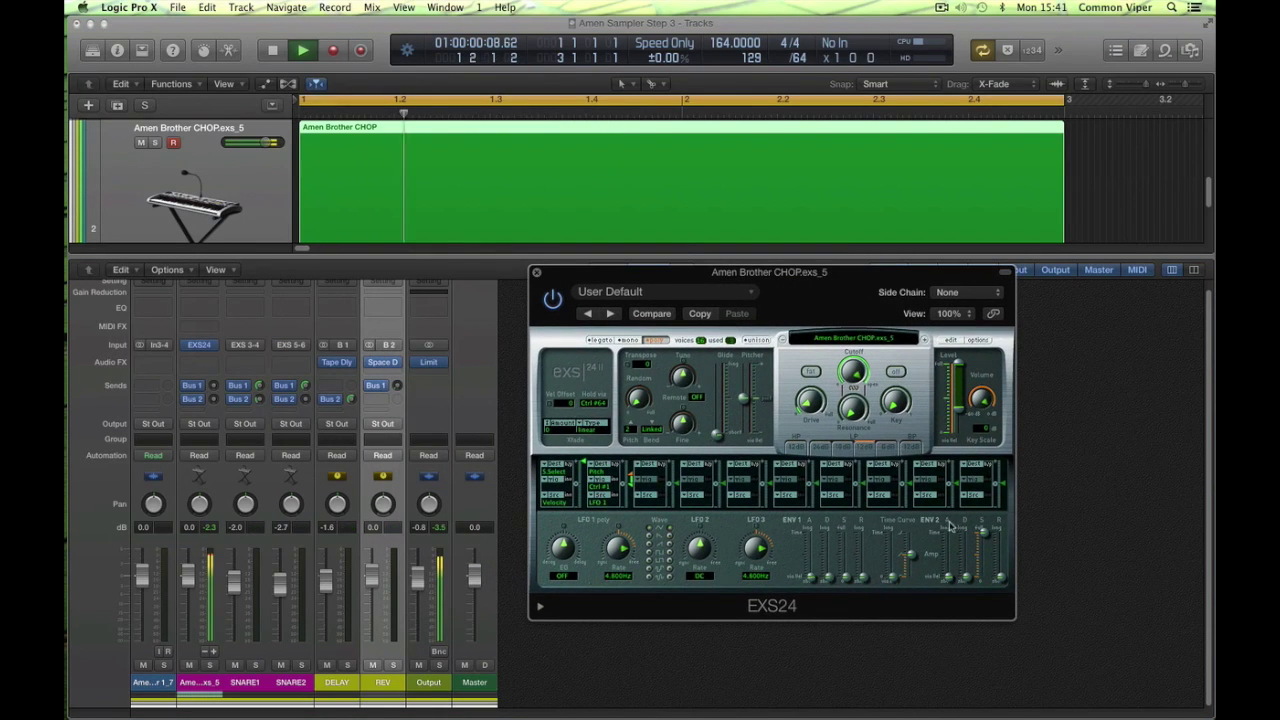
{"action": "mouse_move", "coordinate": [971, 575]}
{"action": "left_mouse_down"}
{"action": "mouse_move", "coordinate": [984, 556]}
{"action": "mouse_move", "coordinate": [984, 587]}
{"action": "left_mouse_up"}
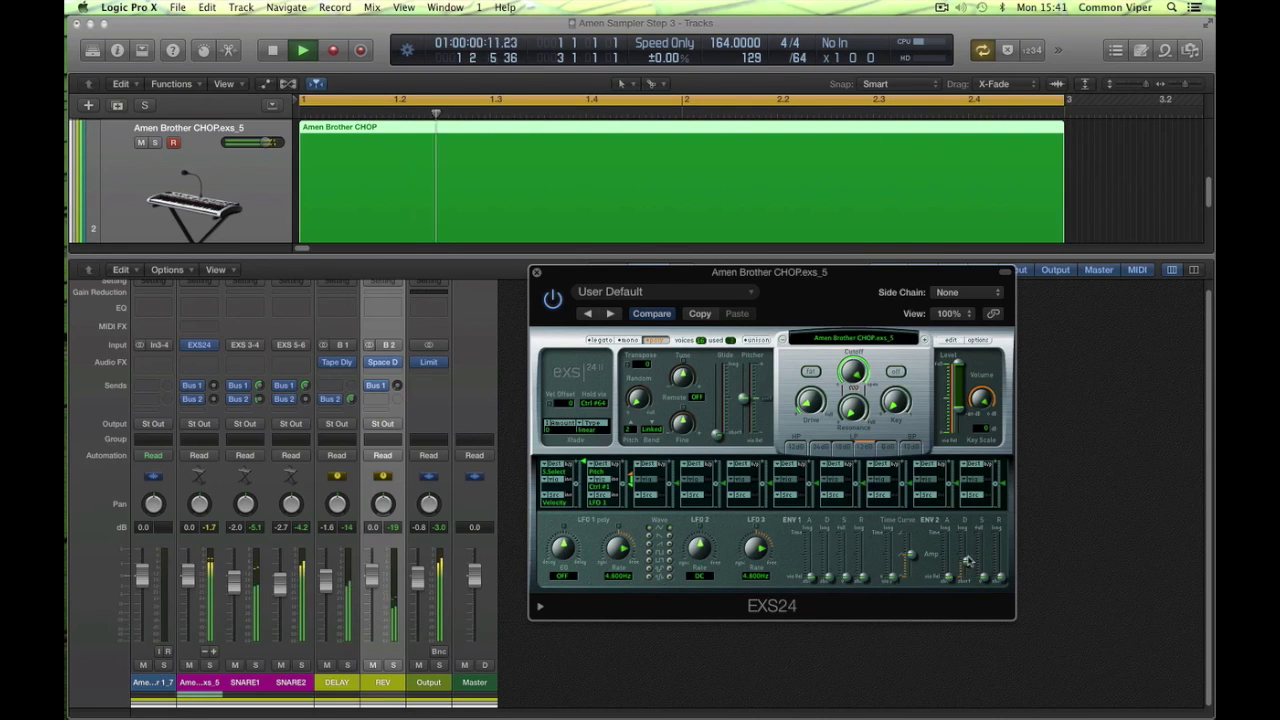
{"action": "mouse_move", "coordinate": [1003, 583]}
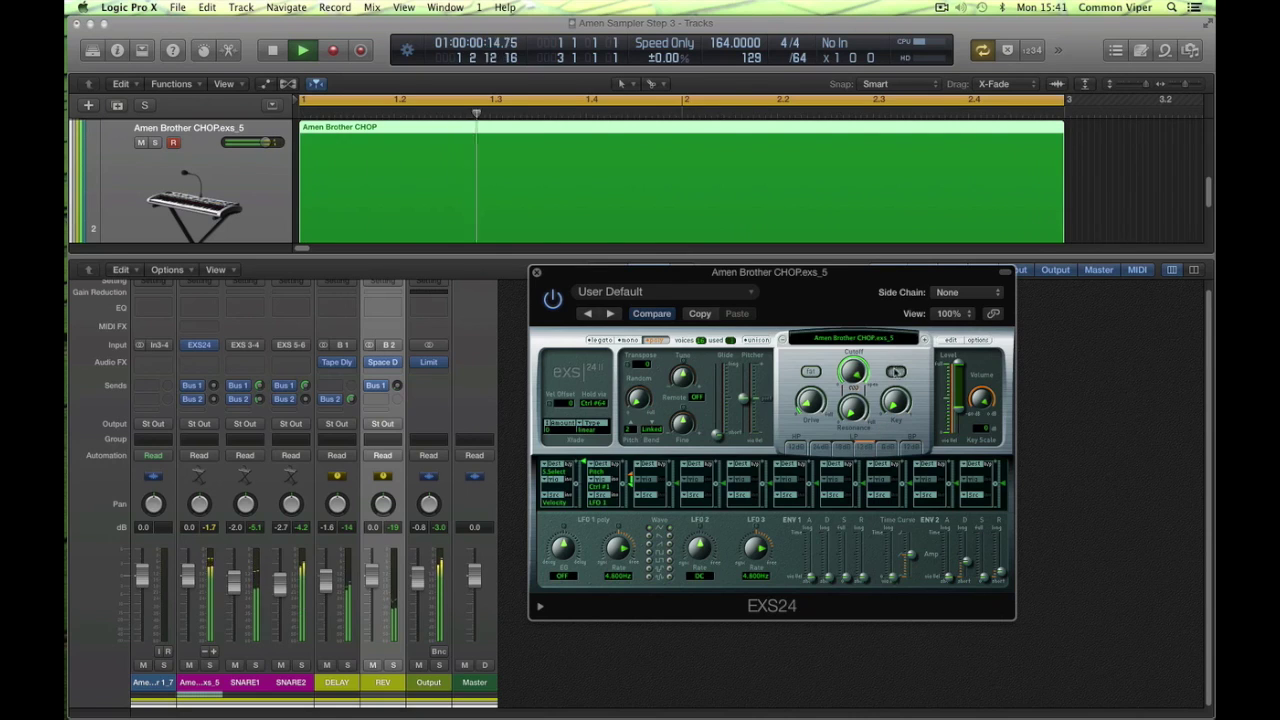
Step: Switch on the EXS24 filter and set its cutoff to about 79% while adjusting the resonance
{"action": "left_click", "coordinate": [853, 371]}
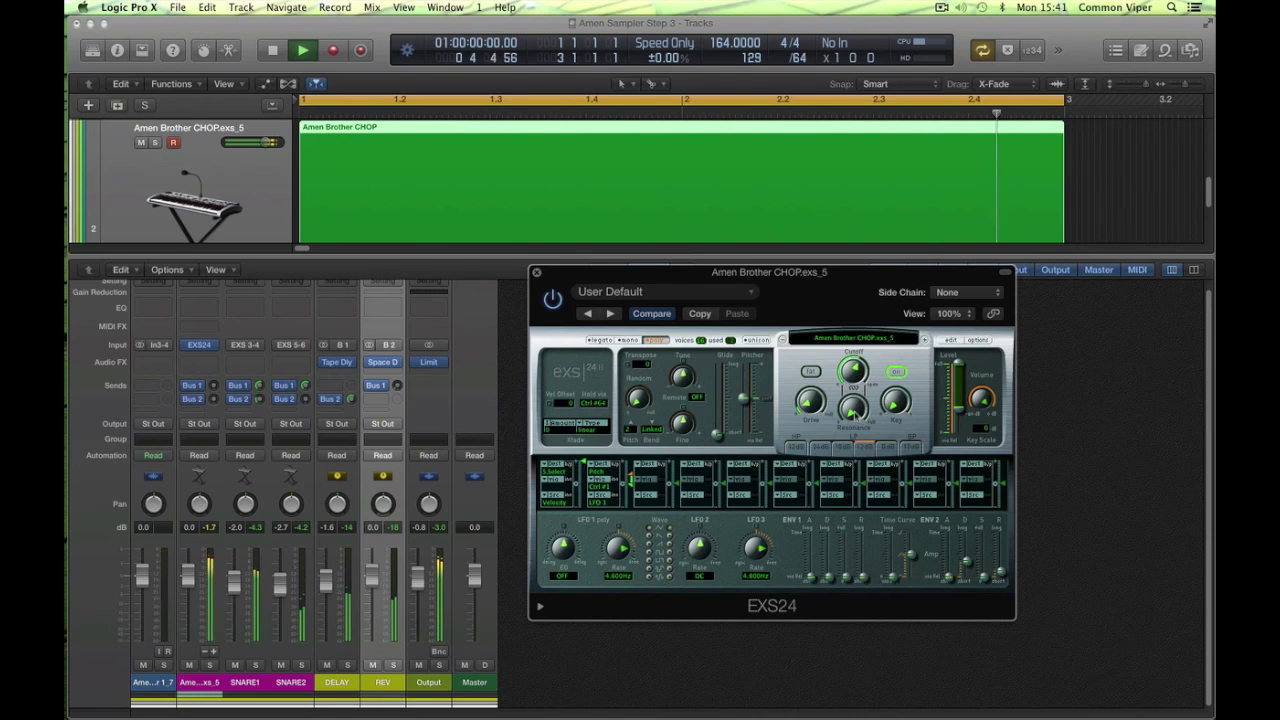
{"action": "left_click_drag", "start_coordinate": [857, 411], "coordinate": [852, 364]}
{"action": "left_click", "coordinate": [853, 371]}
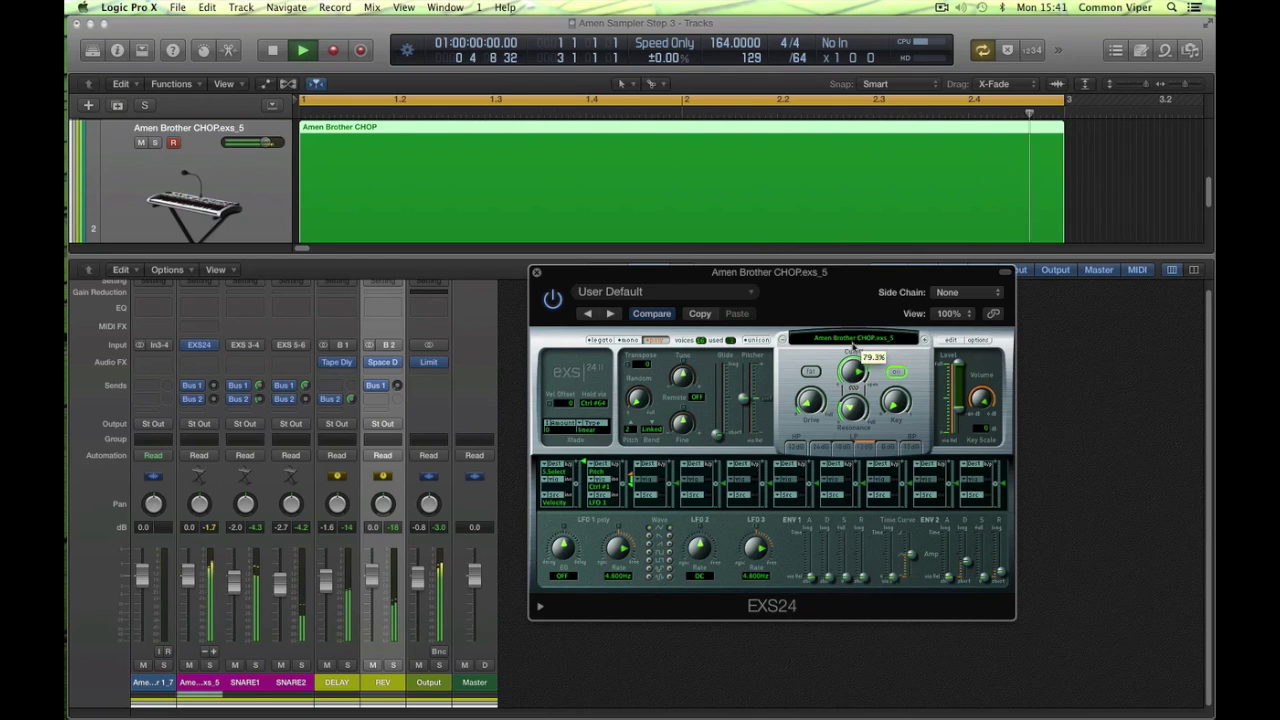
{"action": "left_click_drag", "start_coordinate": [851, 388], "coordinate": [851, 401]}
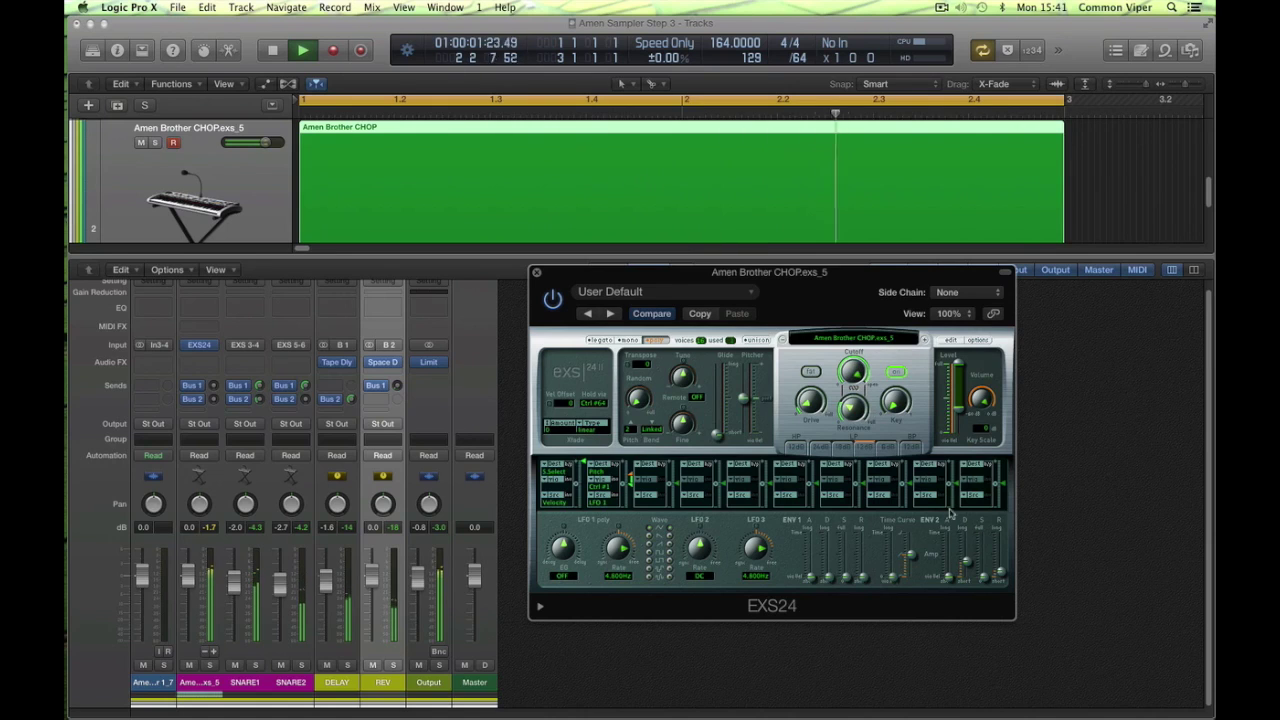
Step: Fine-tune the ENV 2 decay, the filter resonance to about 30% and the cutoff by ear, ending with playback stopped
{"action": "left_click_drag", "start_coordinate": [968, 559], "coordinate": [967, 560]}
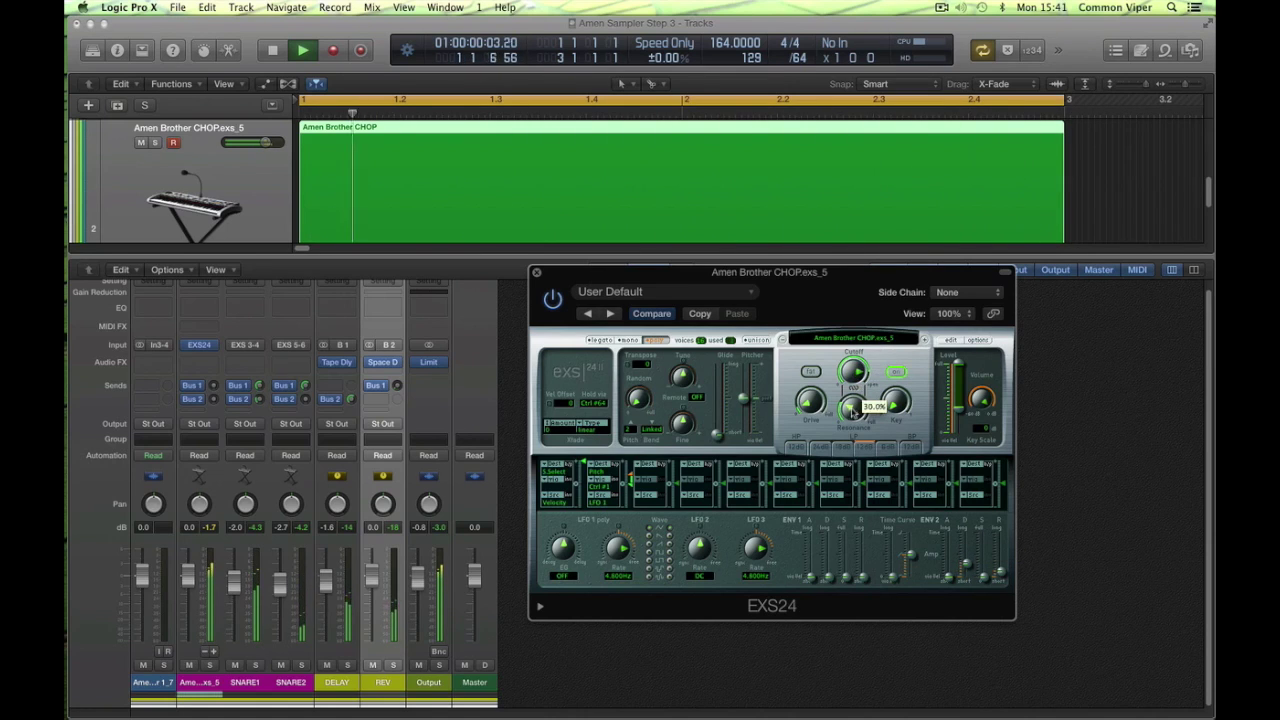
{"action": "mouse_move", "coordinate": [851, 384]}
{"action": "left_mouse_down"}
{"action": "mouse_move", "coordinate": [852, 424]}
{"action": "mouse_move", "coordinate": [852, 370]}
{"action": "left_mouse_up"}
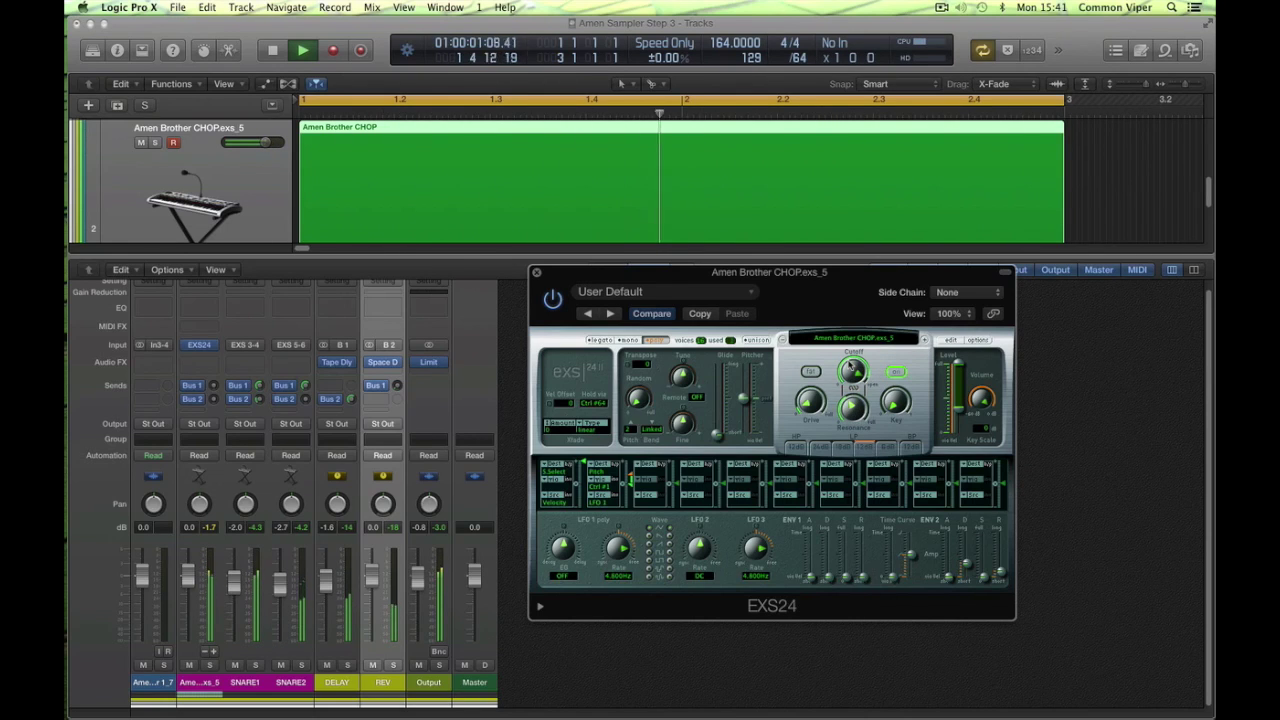
{"action": "key", "text": "space"}
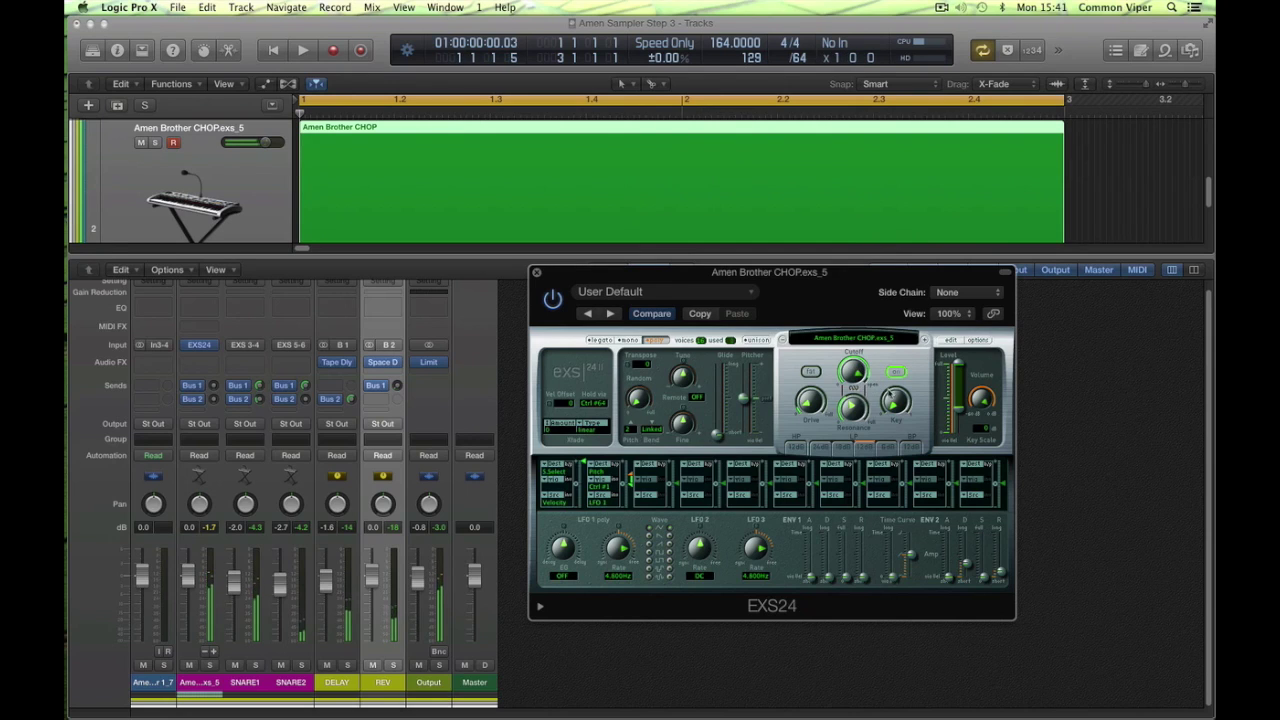
Step: Open the Amen Brother CHOP instrument for zone editing with all zone parameters shown, and bring up the loop settings
{"action": "left_click", "coordinate": [950, 341]}
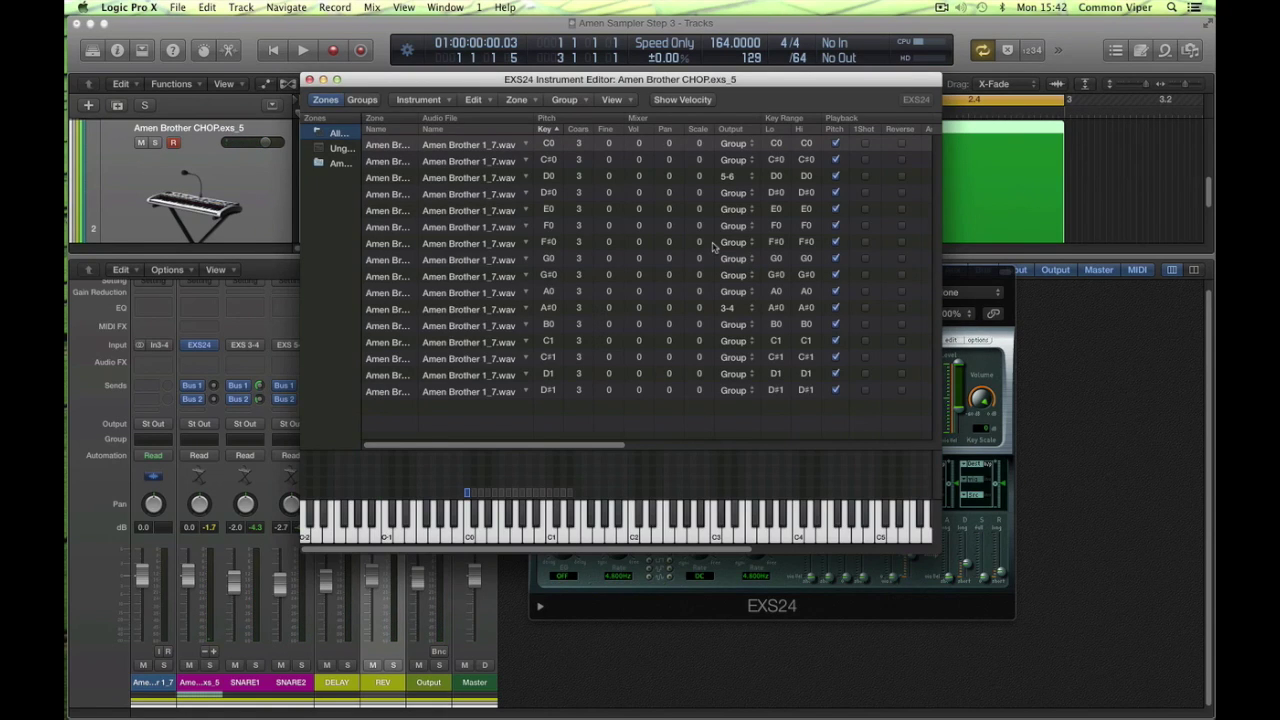
{"action": "left_click", "coordinate": [614, 100]}
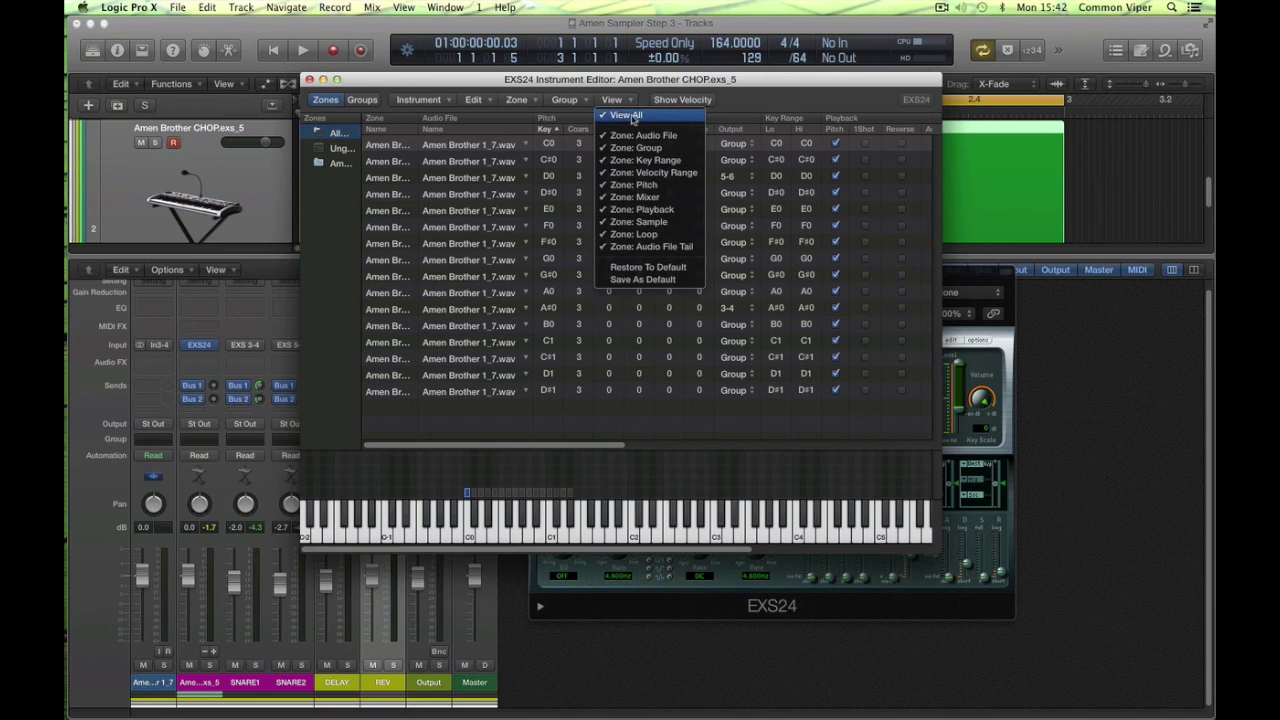
{"action": "left_click", "coordinate": [629, 116]}
{"action": "scroll", "coordinate": [755, 160], "scroll_direction": "right", "scroll_amount": 5}
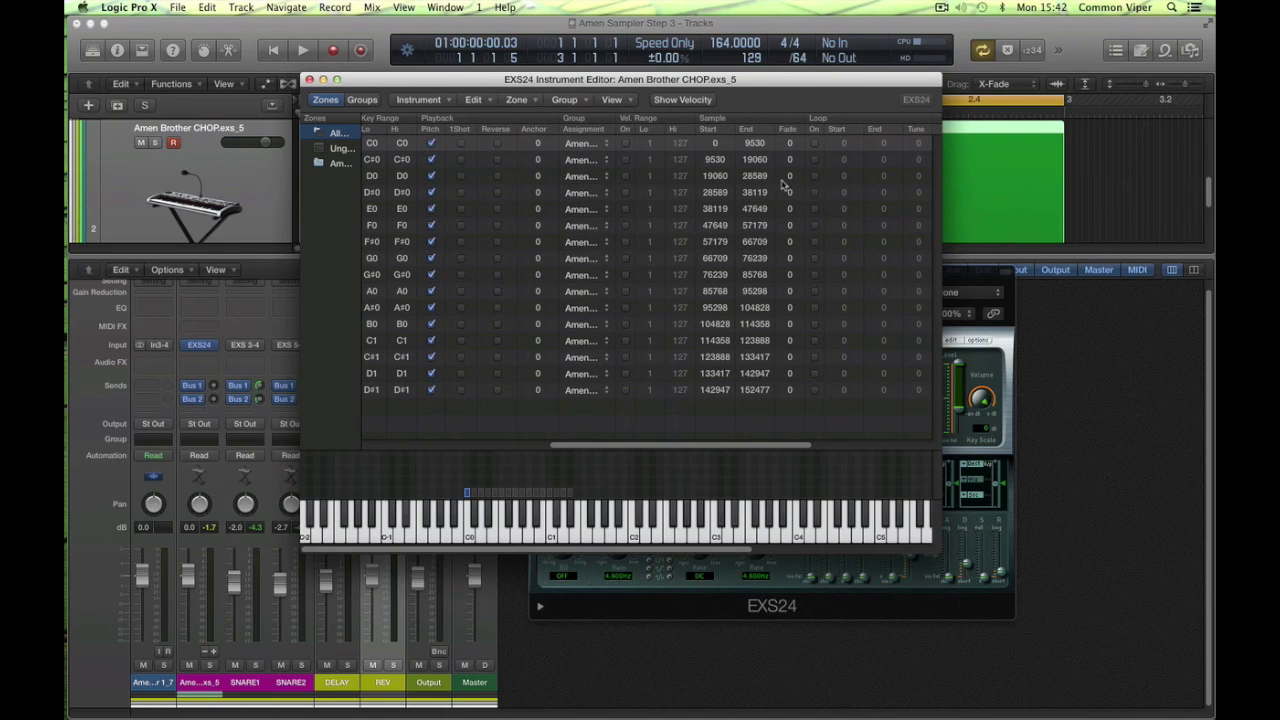
{"action": "scroll", "coordinate": [744, 179], "scroll_direction": "left", "scroll_amount": 5}
{"action": "scroll", "coordinate": [744, 179], "scroll_direction": "right", "scroll_amount": 5}
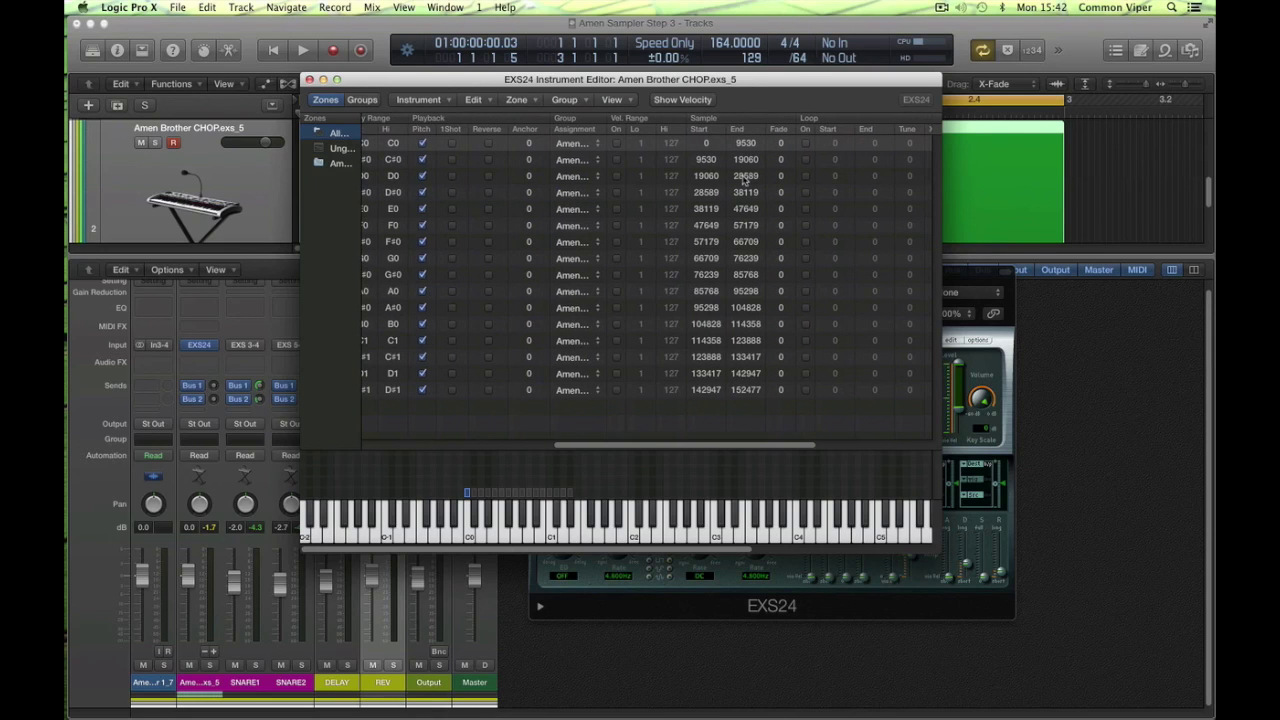
Step: Turn on looping for the D0 zone and set its loop end to 19635 with the region playing
{"action": "key", "text": "space"}
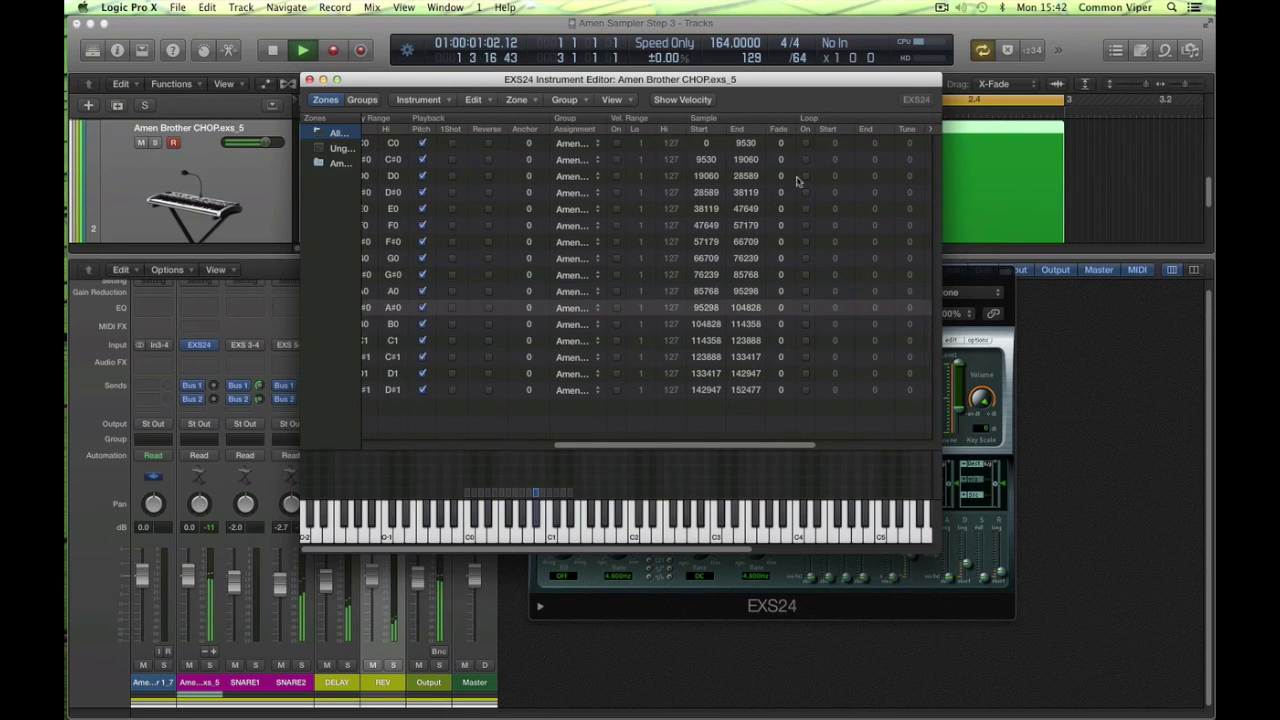
{"action": "left_click", "coordinate": [806, 176]}
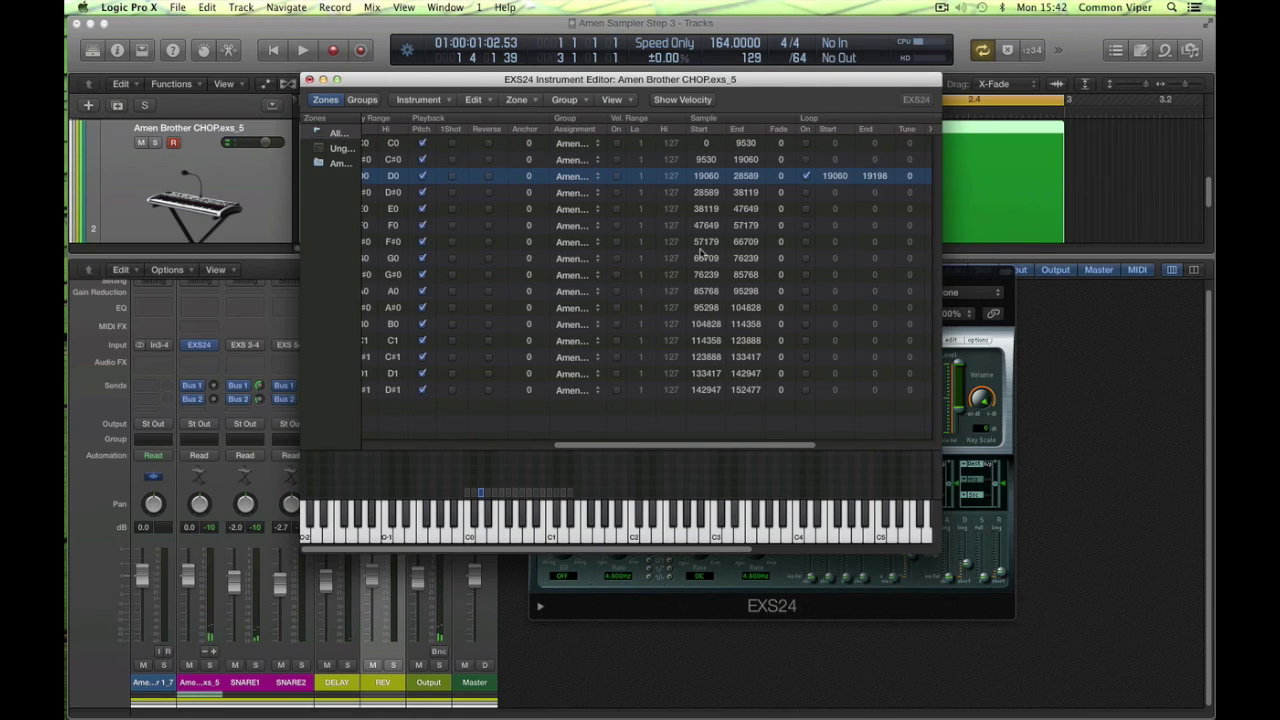
{"action": "key", "text": "space"}
{"action": "left_click_drag", "start_coordinate": [873, 179], "coordinate": [884, 153]}
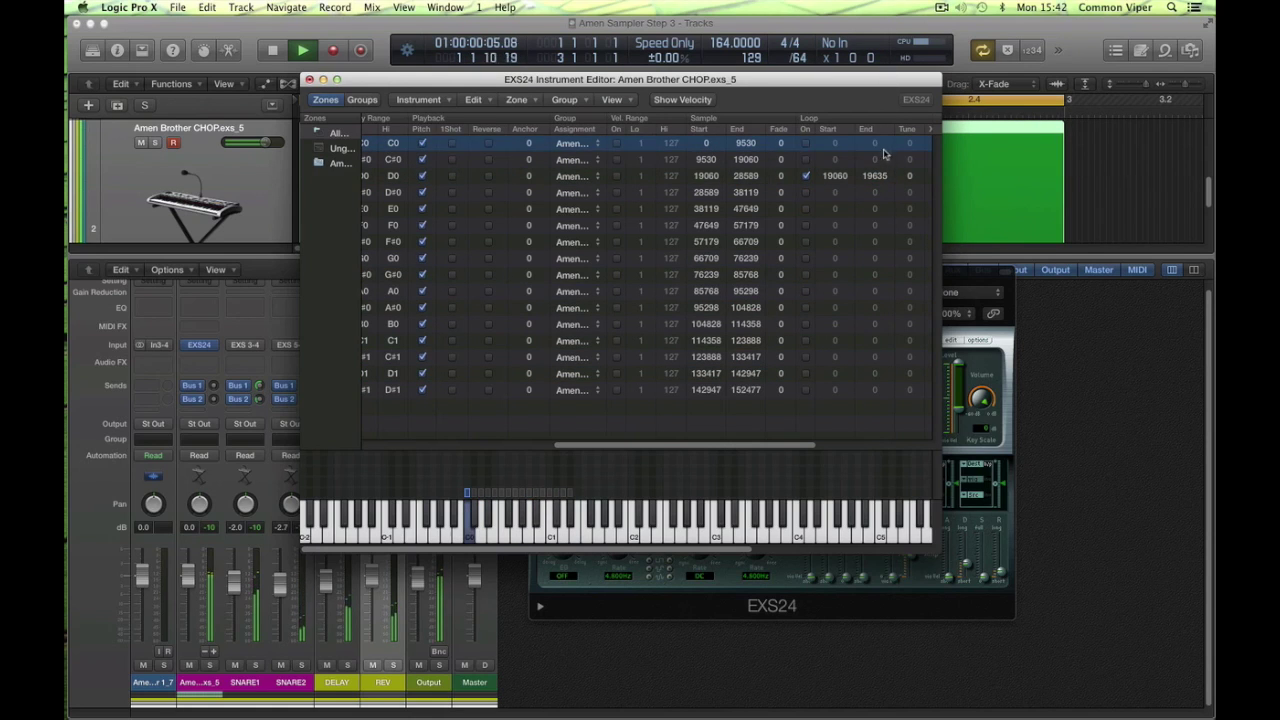
Step: Slightly lengthen the ENV 2 decay in the EXS24 and move its window clear of the zone loop values
{"action": "left_click", "coordinate": [969, 298]}
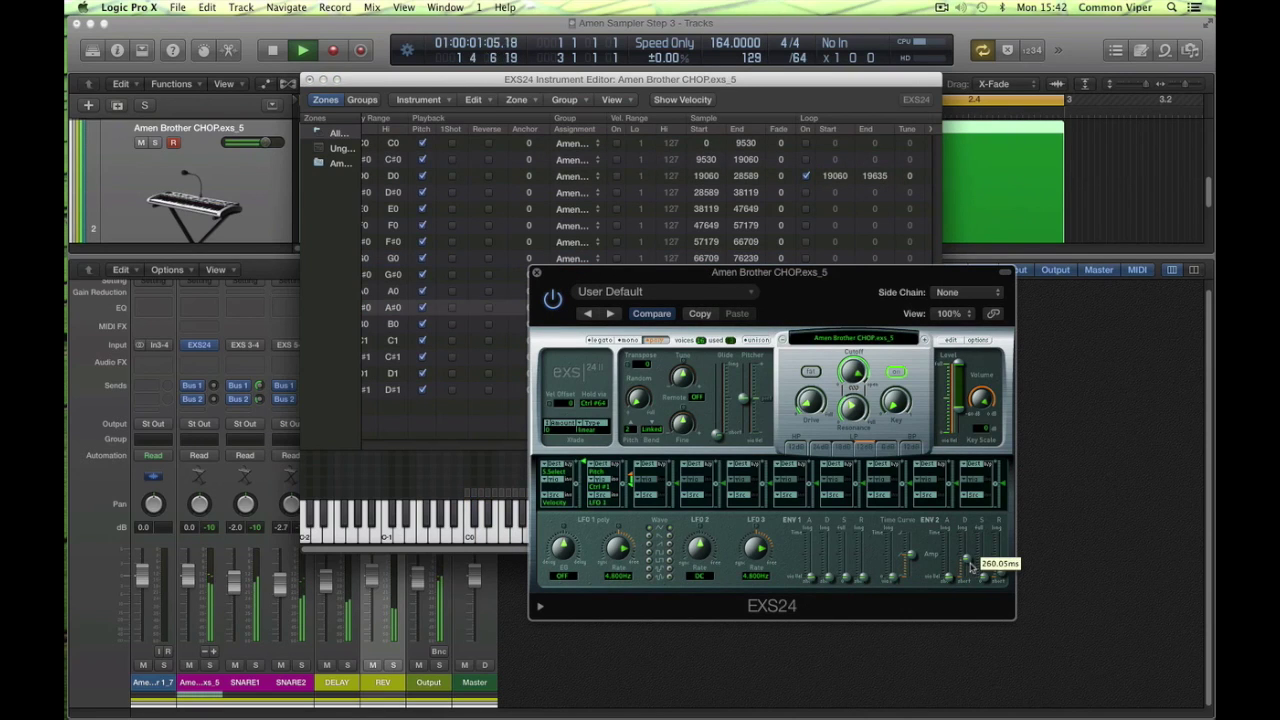
{"action": "left_click_drag", "start_coordinate": [970, 567], "coordinate": [970, 559]}
{"action": "left_click_drag", "start_coordinate": [858, 277], "coordinate": [1044, 332]}
Step: Set the D0 zone's loop end to 20068 and stop playback
{"action": "left_click_drag", "start_coordinate": [875, 179], "coordinate": [897, 158]}
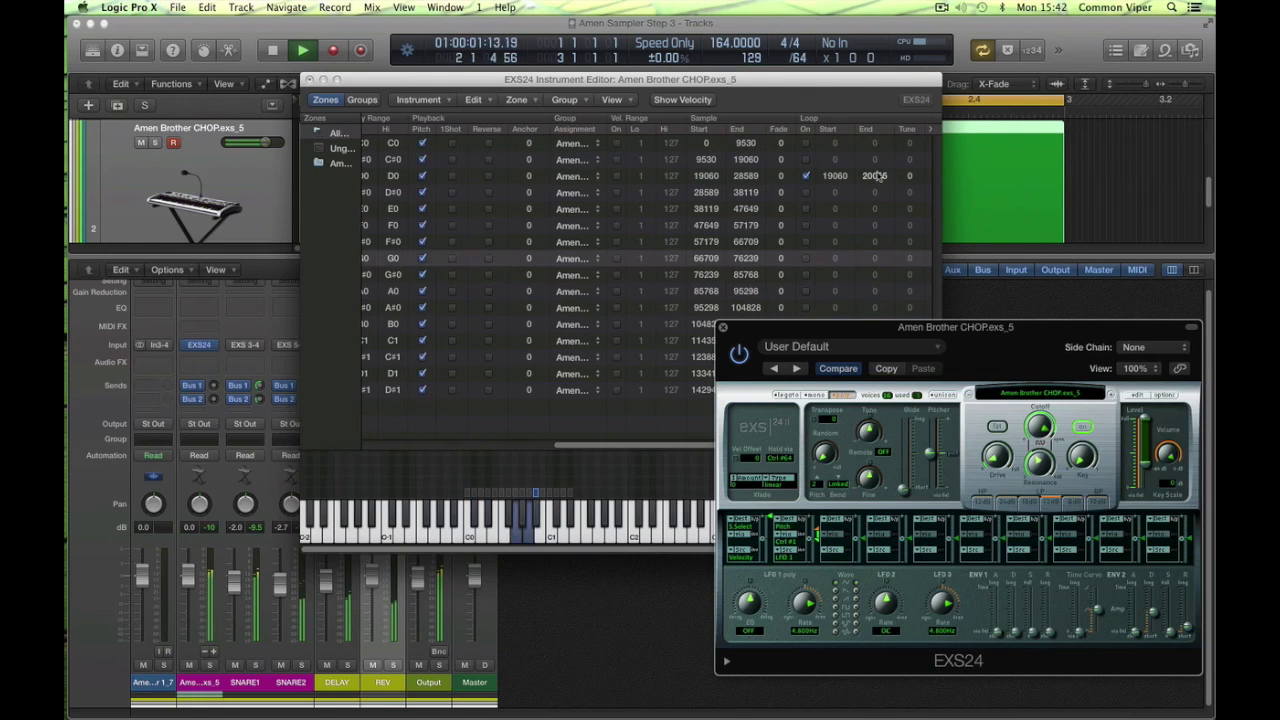
{"action": "left_click", "coordinate": [876, 175]}
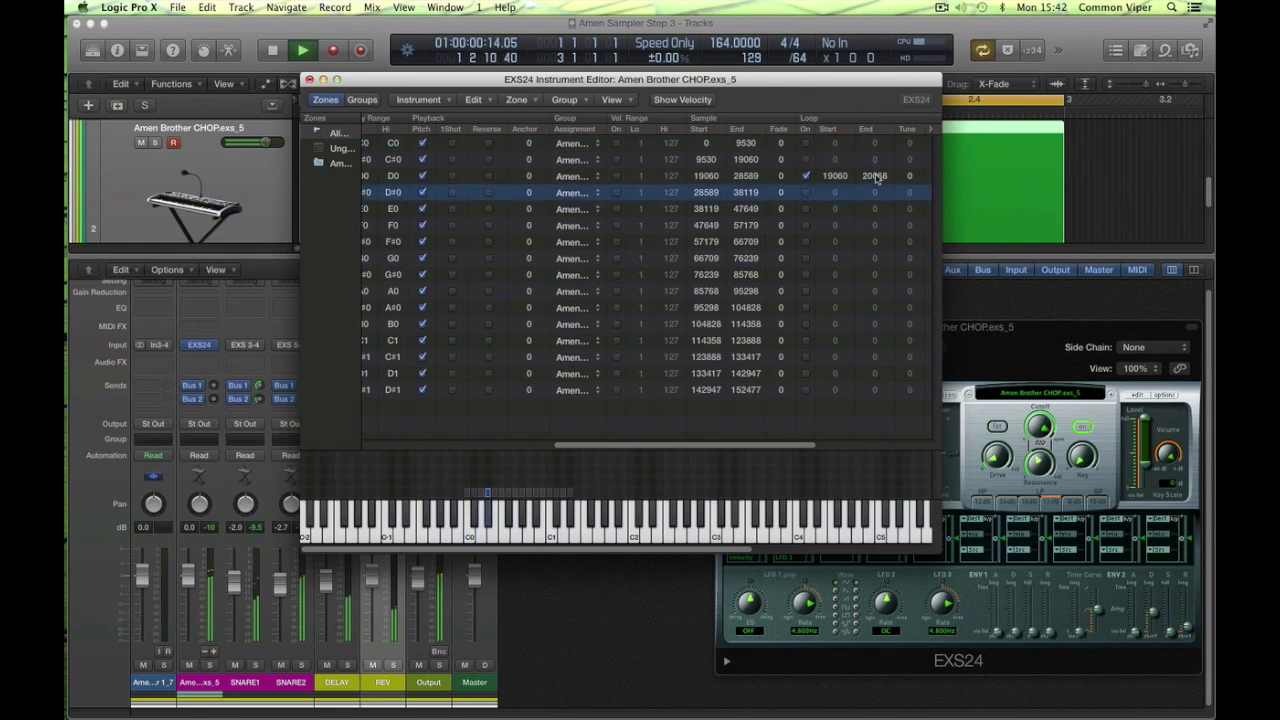
{"action": "key", "text": "space"}
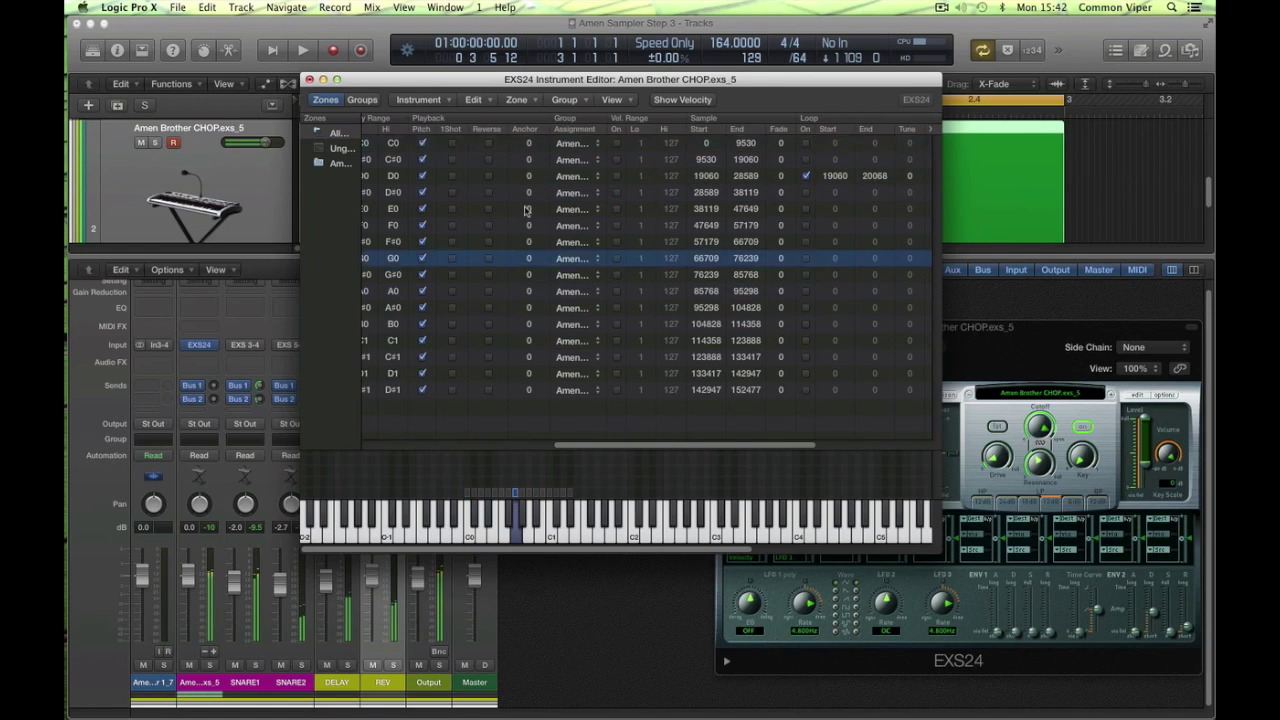
Step: Open the D0 zone's audio file in the Sample Editor and arrange both editor windows so the waveform and zones are visible
{"action": "scroll", "coordinate": [524, 210], "scroll_direction": "left", "scroll_amount": 5}
{"action": "left_click", "coordinate": [527, 178]}
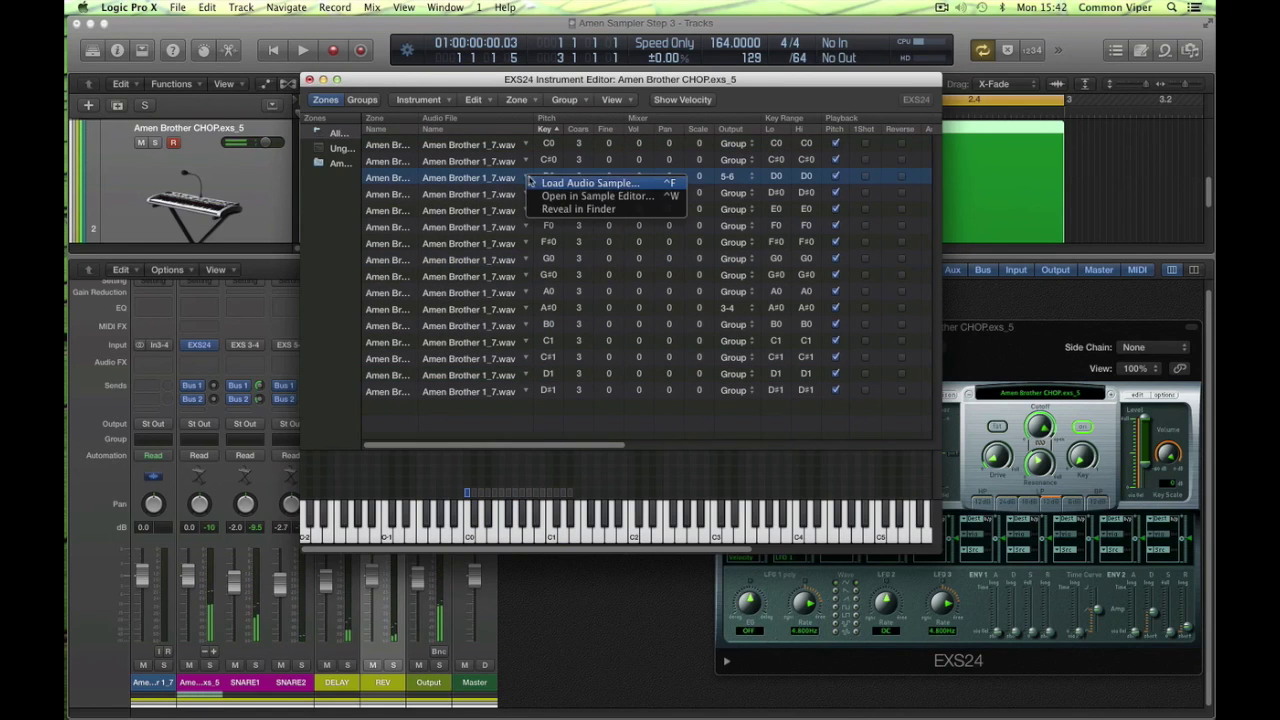
{"action": "left_click", "coordinate": [639, 197]}
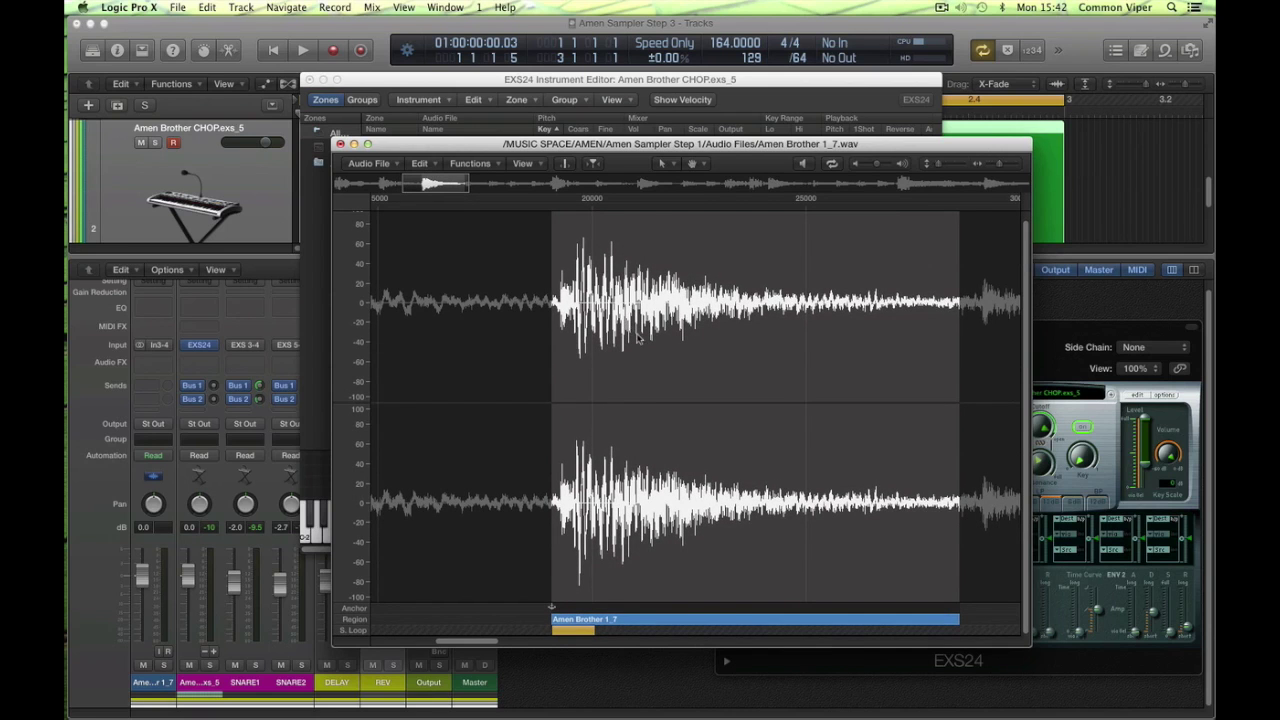
{"action": "left_click_drag", "start_coordinate": [652, 144], "coordinate": [546, 202]}
{"action": "left_click_drag", "start_coordinate": [550, 79], "coordinate": [749, 40]}
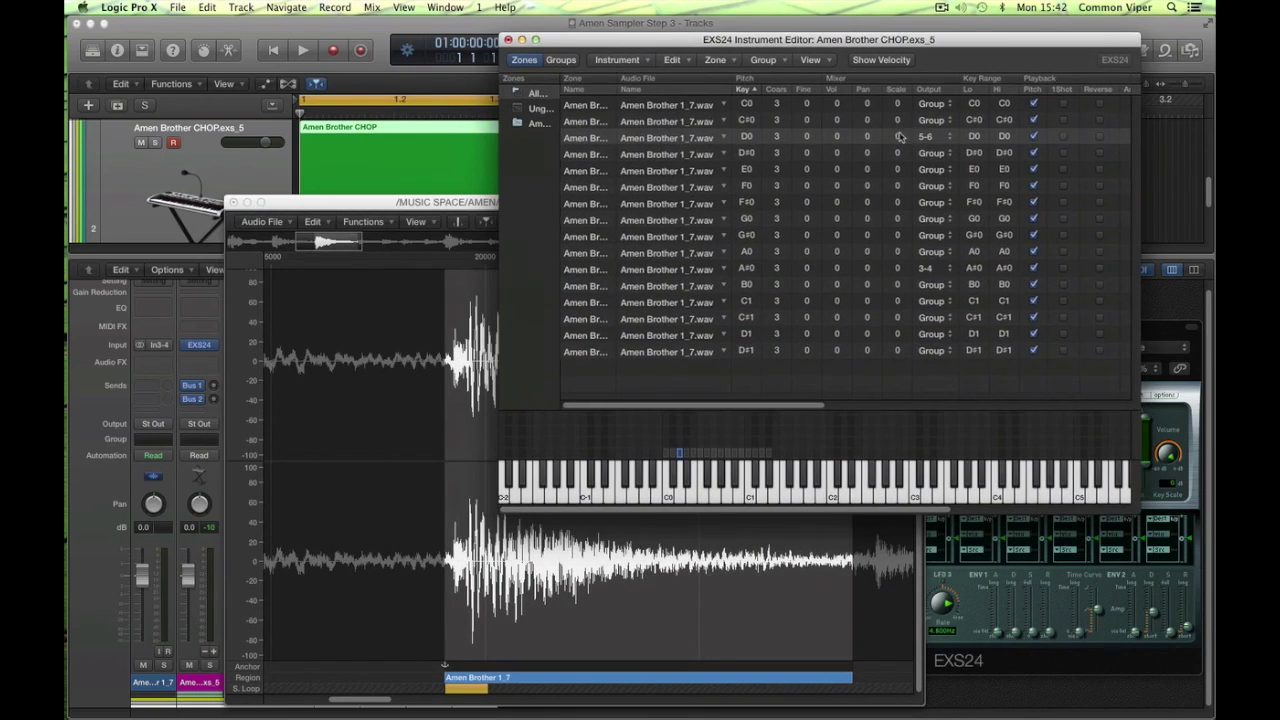
Step: Reposition the D0 sample loop on the waveform to run from 19689 to 20086, audition it, and close the Sample Editor
{"action": "scroll", "coordinate": [870, 147], "scroll_direction": "right", "scroll_amount": 5}
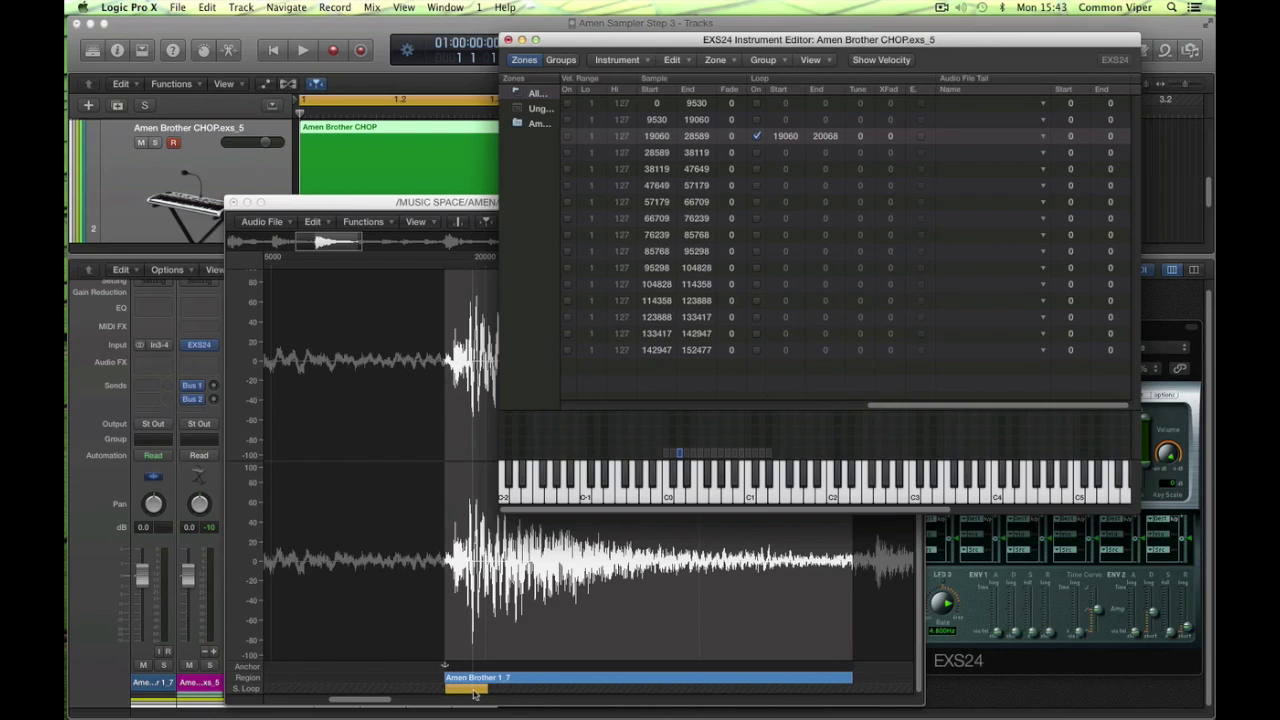
{"action": "left_click_drag", "start_coordinate": [474, 695], "coordinate": [476, 694]}
{"action": "key", "text": "space"}
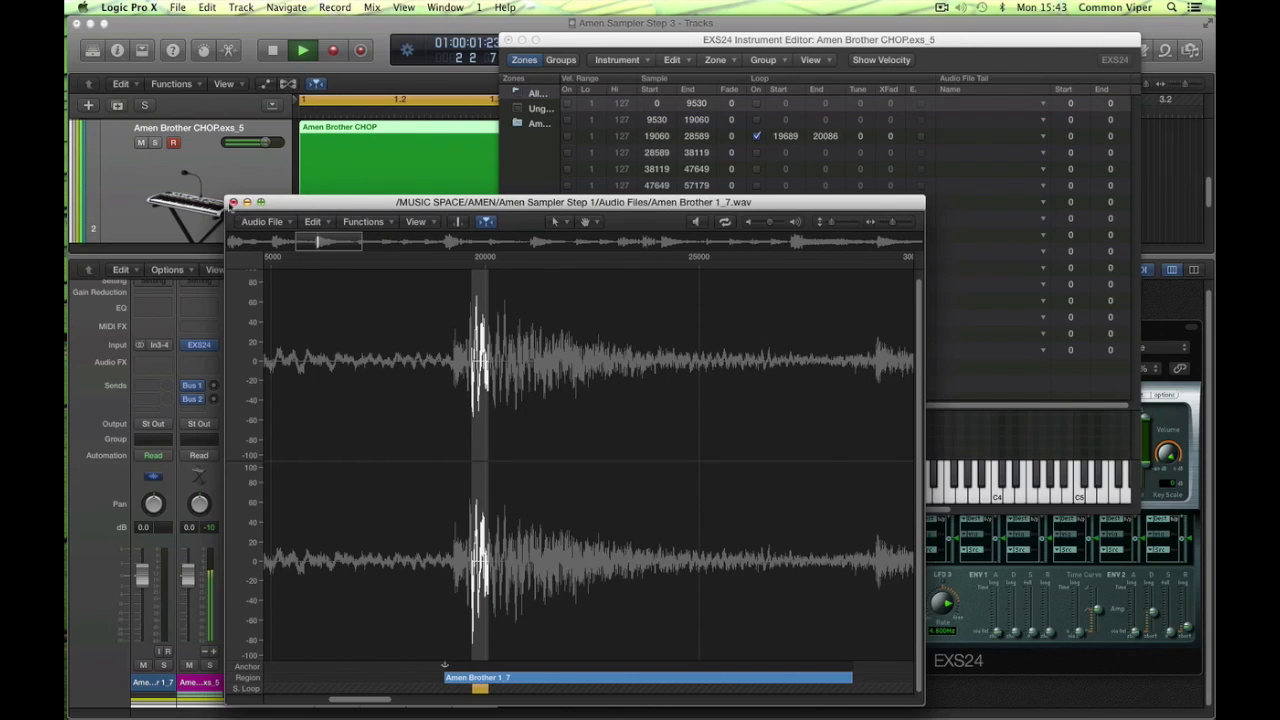
{"action": "left_click", "coordinate": [234, 203]}
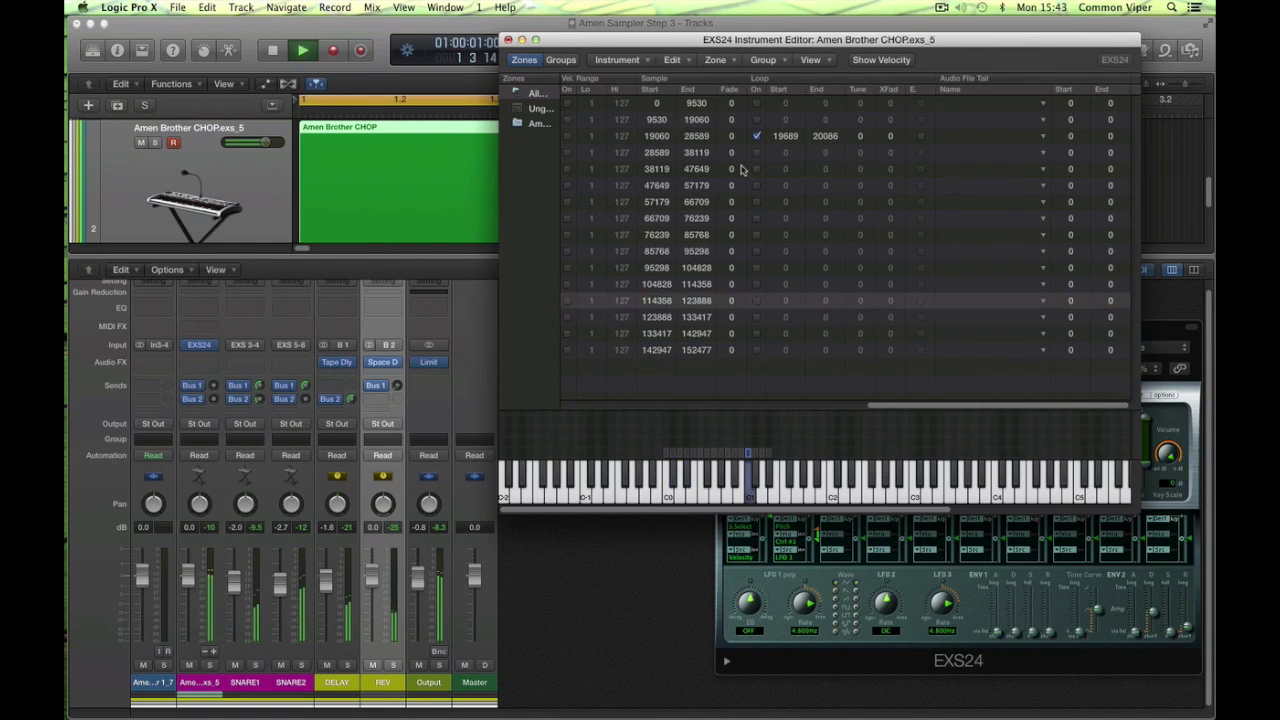
{"action": "scroll", "coordinate": [748, 216], "scroll_direction": "left", "scroll_amount": 1}
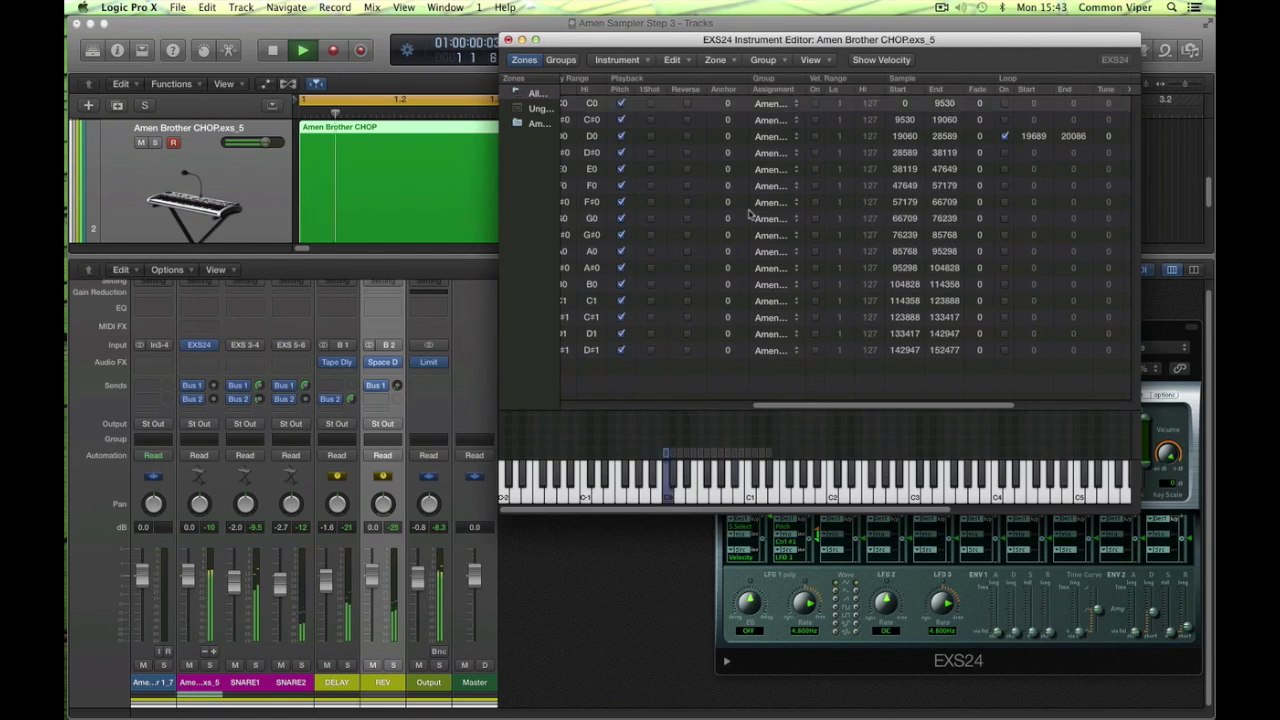
Step: Stop playback and enable looping for the G0 zone with the loop start at 66709
{"action": "scroll", "coordinate": [746, 216], "scroll_direction": "left", "scroll_amount": 5}
{"action": "scroll", "coordinate": [750, 214], "scroll_direction": "left", "scroll_amount": 1}
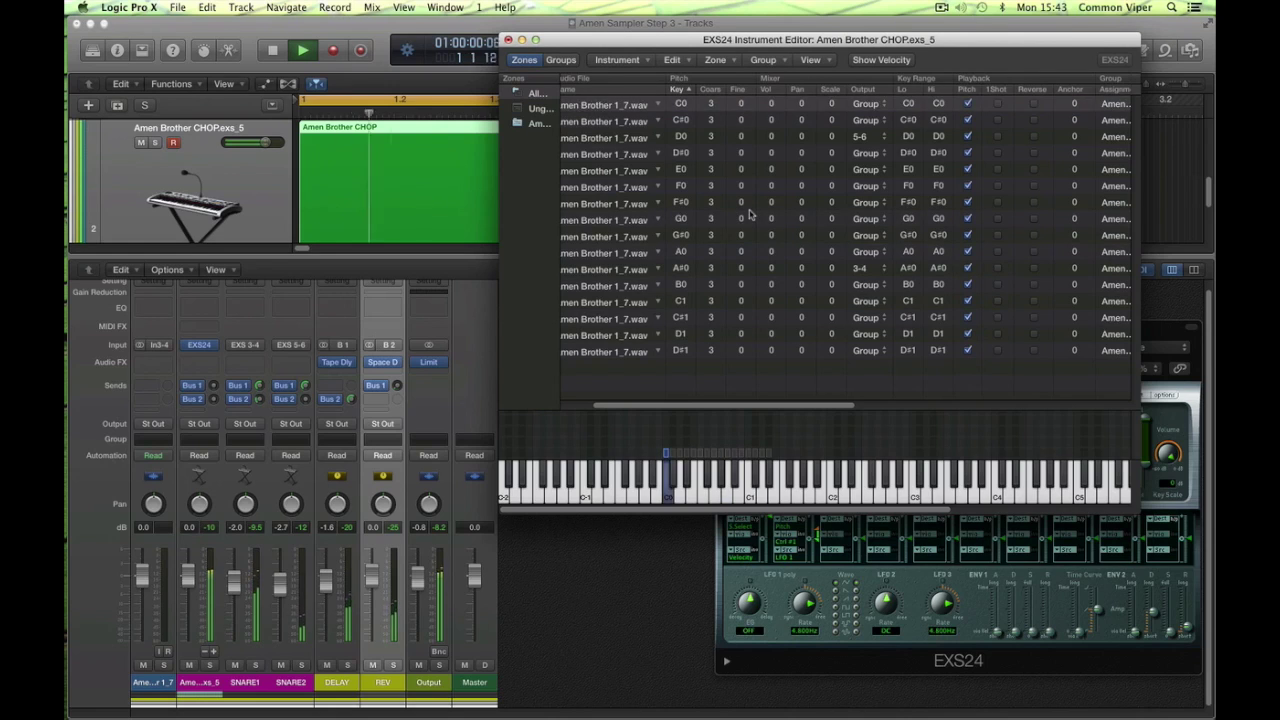
{"action": "key", "text": "space"}
{"action": "left_click", "coordinate": [642, 222]}
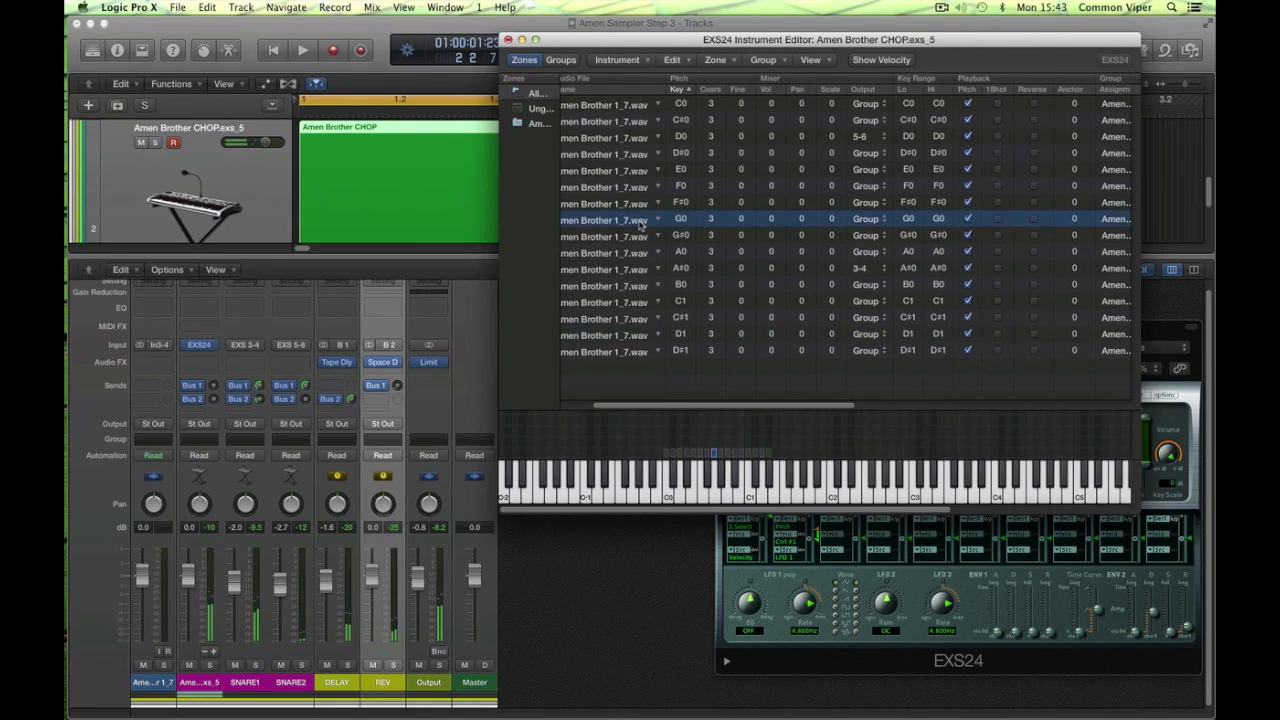
{"action": "scroll", "coordinate": [680, 222], "scroll_direction": "right", "scroll_amount": 10}
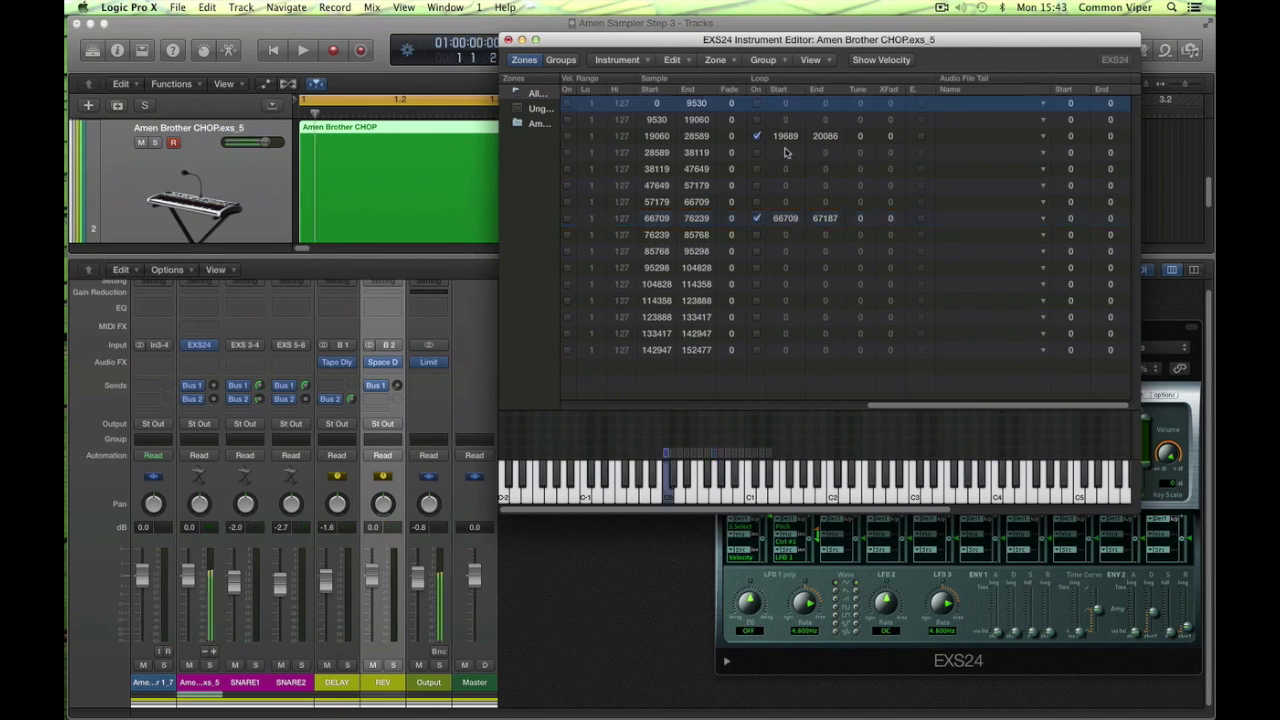
Step: Extend the G0 zone's loop end to 68621 while the break plays
{"action": "key", "text": "space"}
{"action": "scroll", "coordinate": [750, 180], "scroll_direction": "left", "scroll_amount": 4}
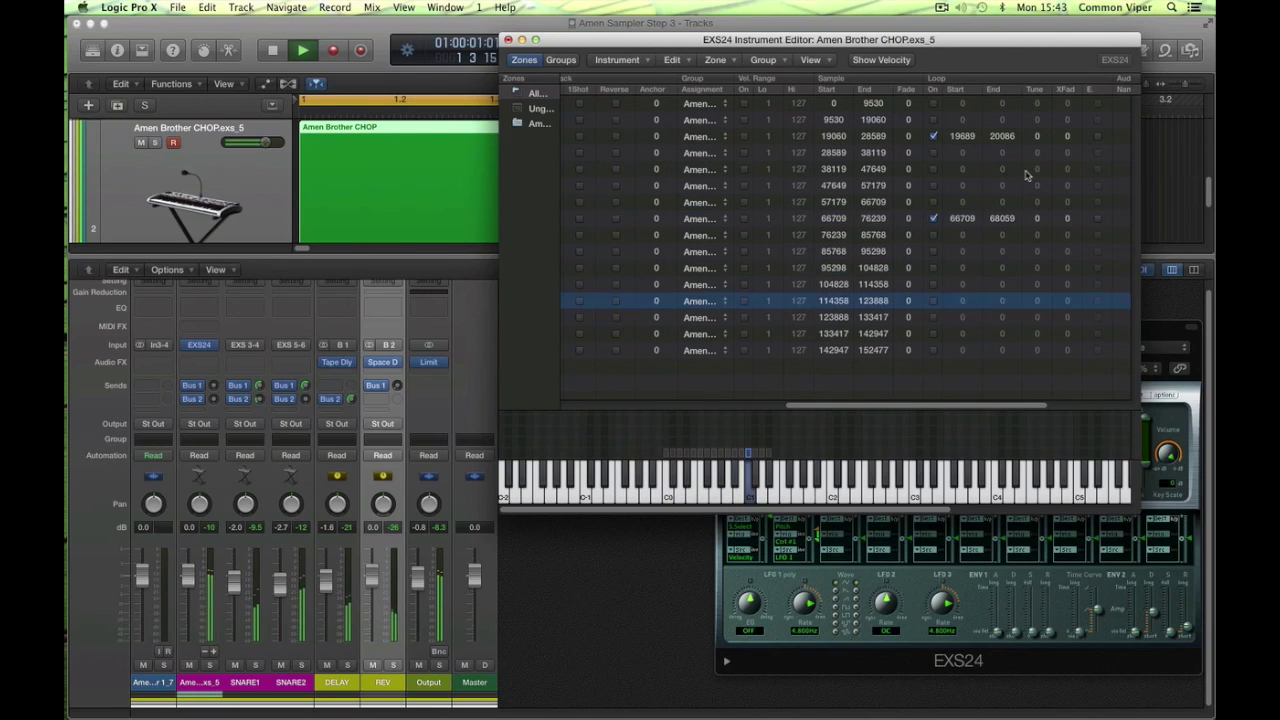
{"action": "left_click_drag", "start_coordinate": [1004, 218], "coordinate": [1004, 214]}
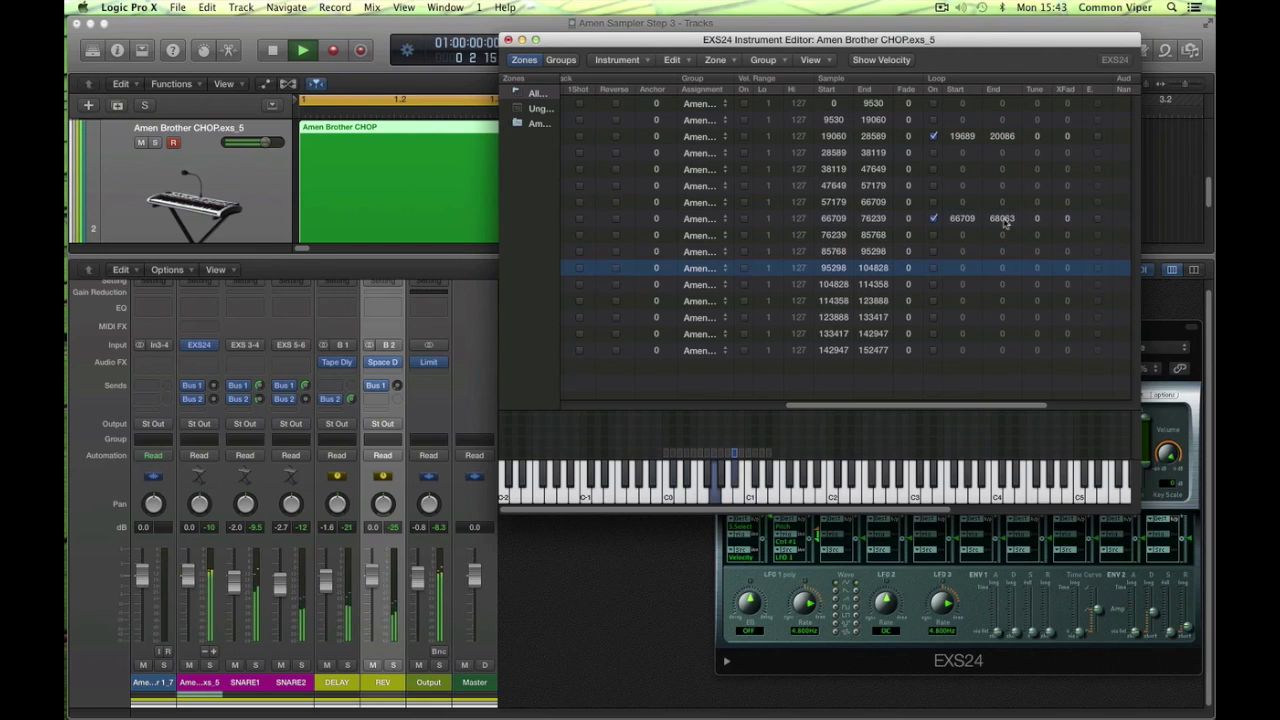
{"action": "left_click_drag", "start_coordinate": [1005, 224], "coordinate": [1008, 117]}
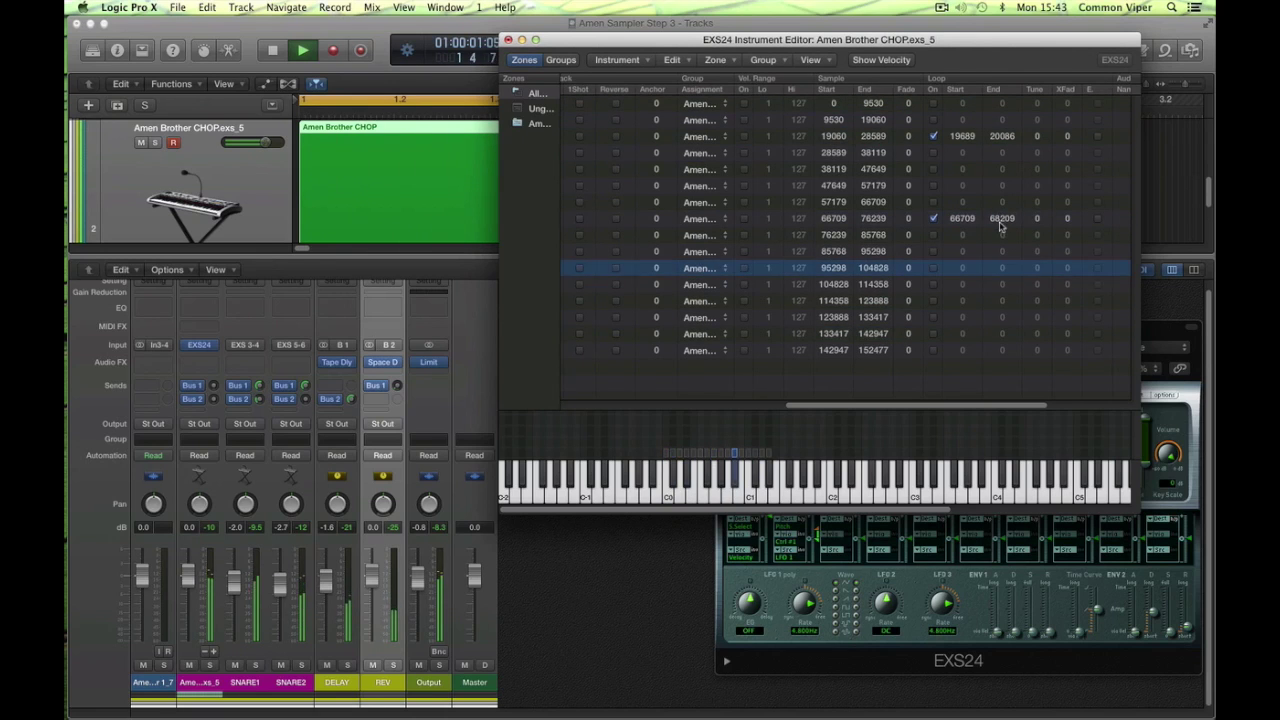
{"action": "left_click_drag", "start_coordinate": [1003, 223], "coordinate": [1038, 3]}
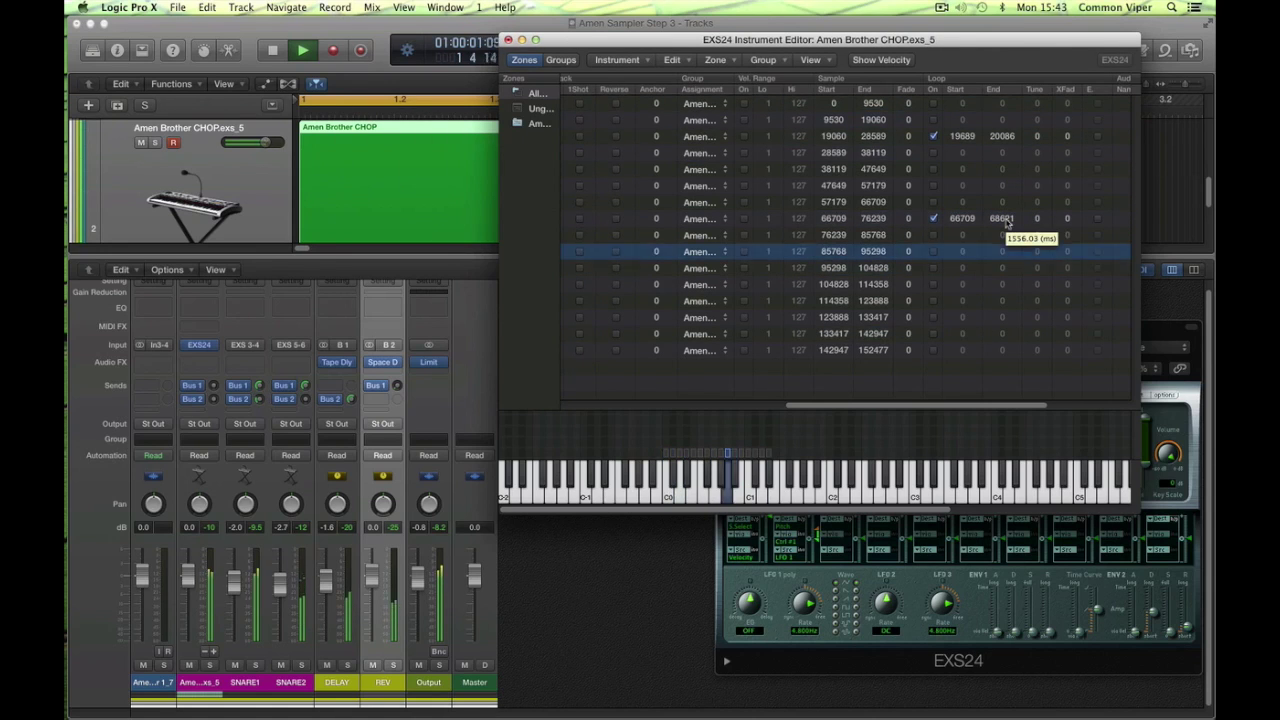
{"action": "left_click_drag", "start_coordinate": [1007, 226], "coordinate": [1007, 230]}
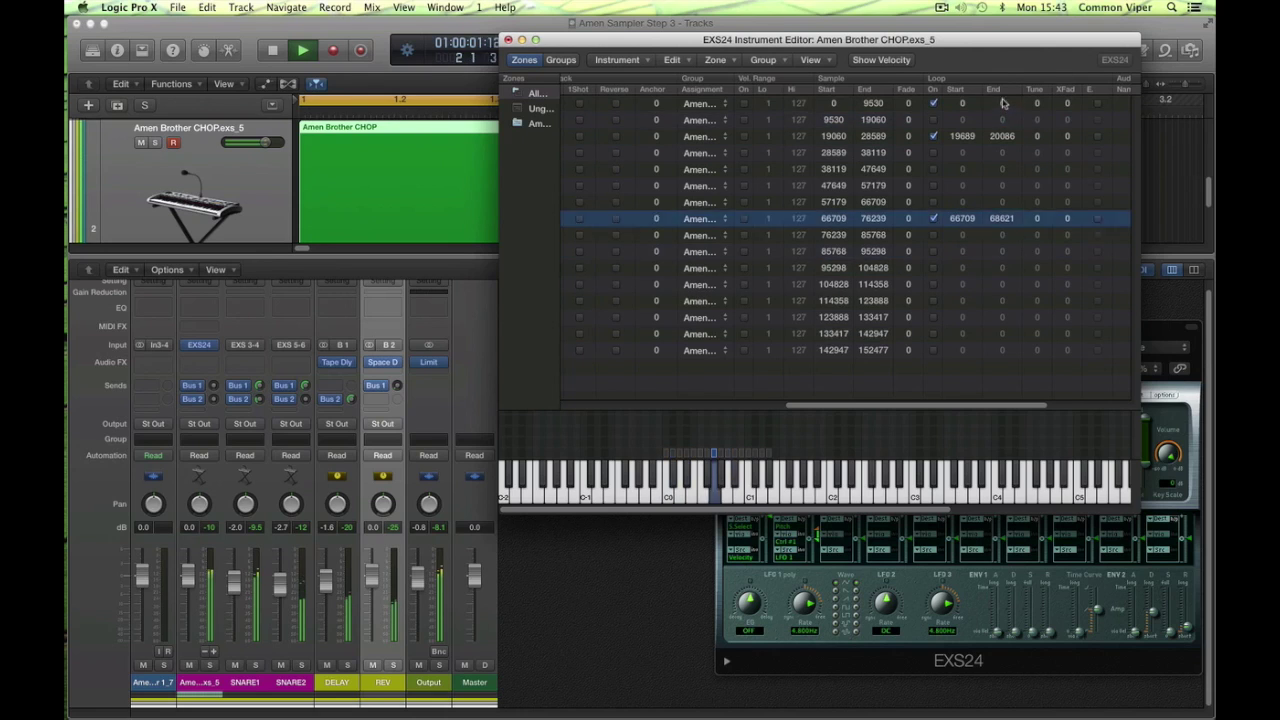
Step: Set the C0 zone to loop from 0 to 1219
{"action": "left_click_drag", "start_coordinate": [1018, 4], "coordinate": [1020, 1]}
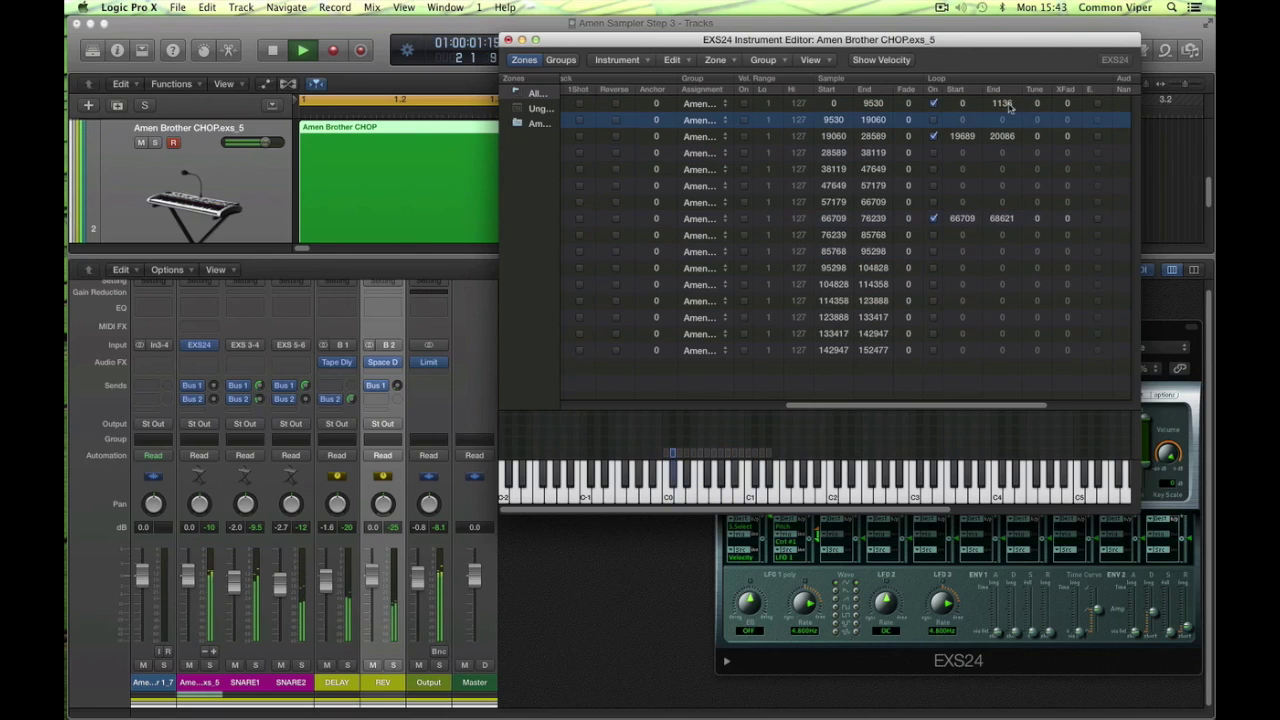
{"action": "left_click_drag", "start_coordinate": [1009, 107], "coordinate": [1013, 90]}
{"action": "mouse_move", "coordinate": [1008, 108]}
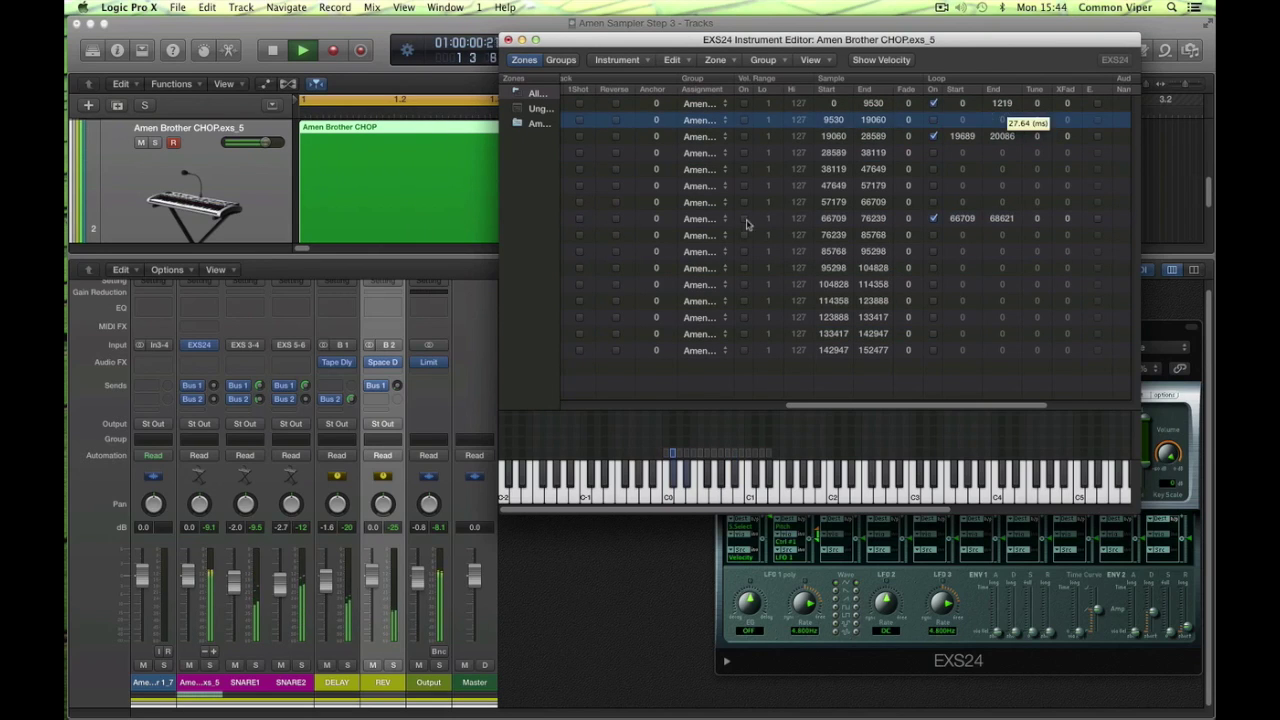
Step: Try out a raised Bus 2 send on the main EXS24 channel strip and stop playback
{"action": "left_click_drag", "start_coordinate": [214, 399], "coordinate": [229, 284]}
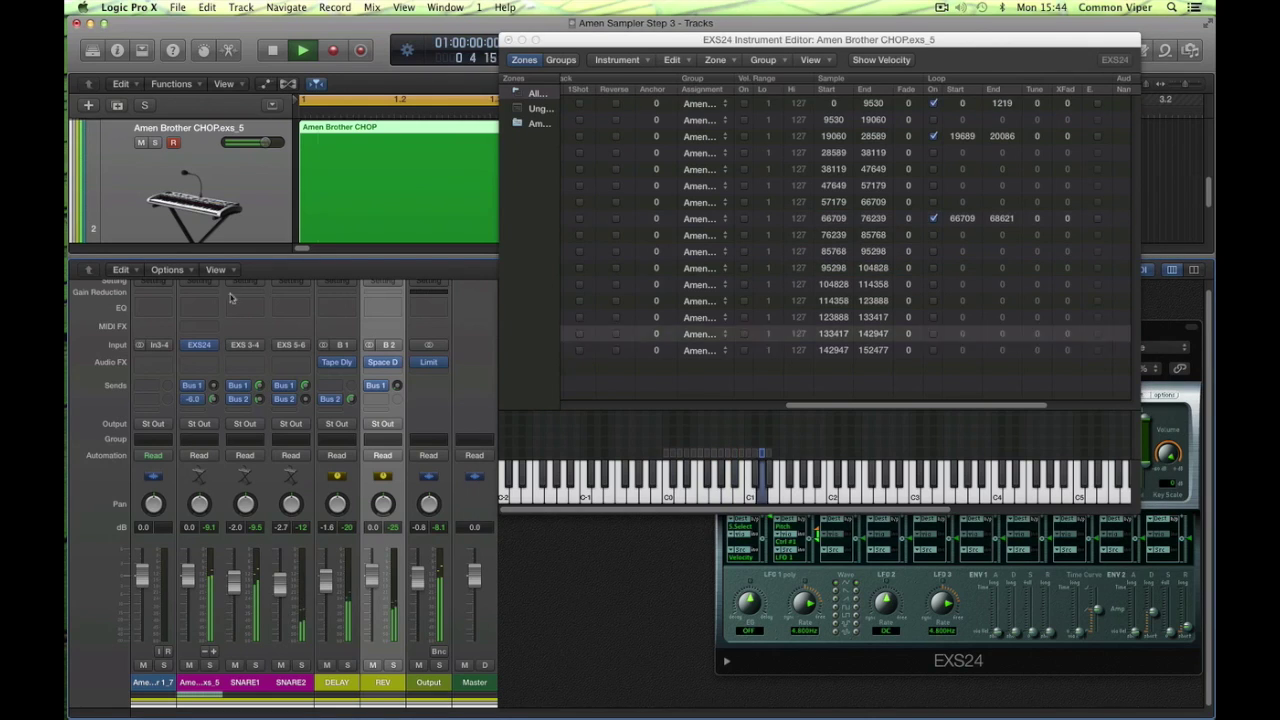
{"action": "left_click_drag", "start_coordinate": [214, 400], "coordinate": [215, 379]}
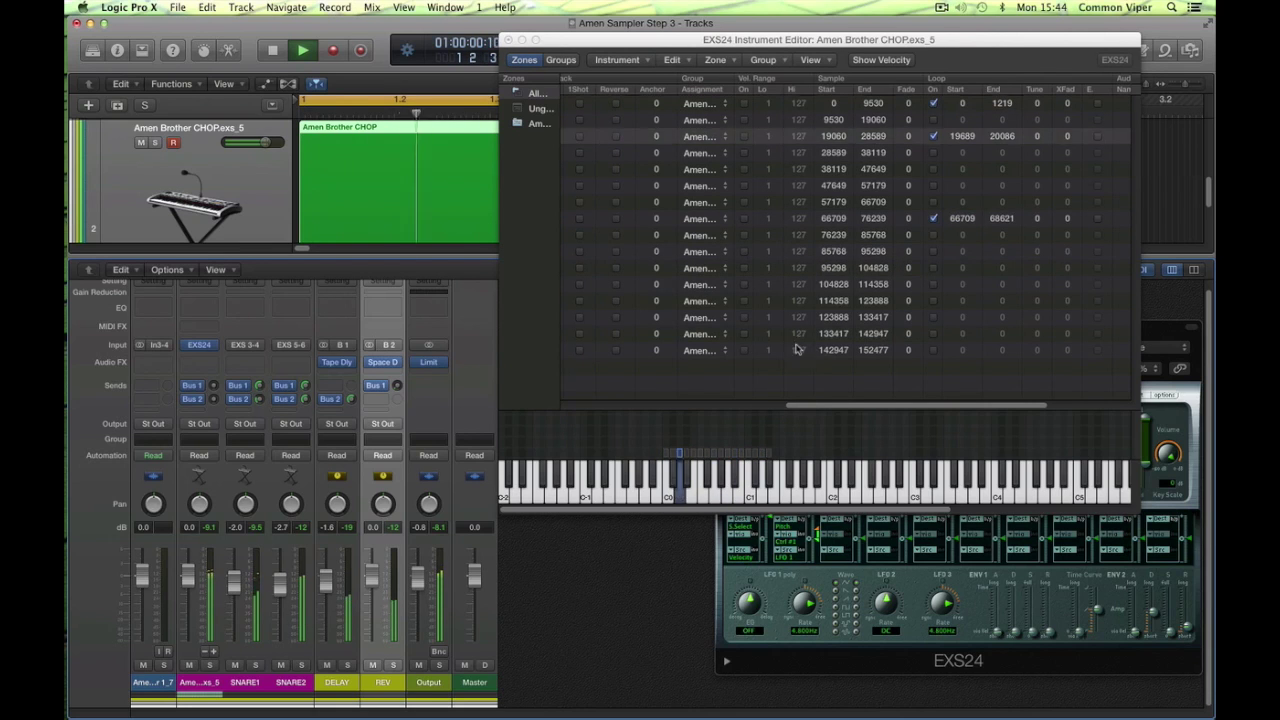
{"action": "key", "text": "space"}
Step: Enable the D1 zone's loop from 133417 and extend its end to about 134209 during playback
{"action": "left_click", "coordinate": [988, 334]}
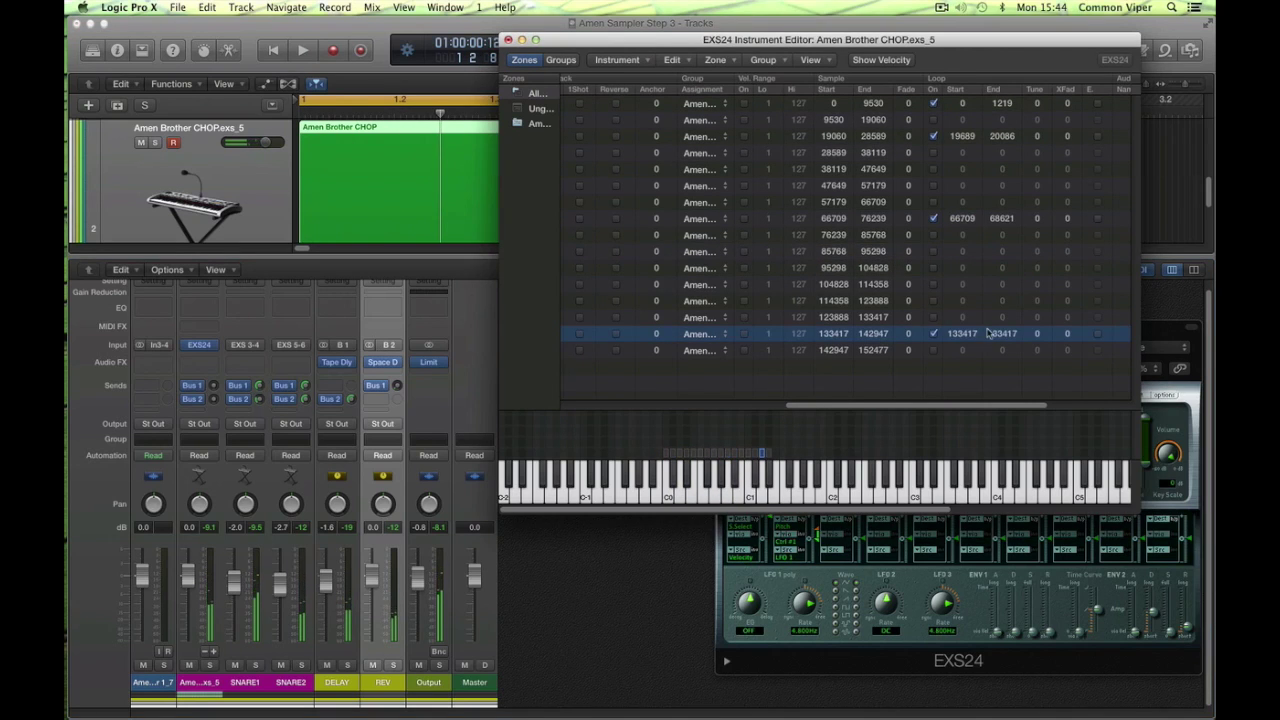
{"action": "key", "text": "space"}
{"action": "scroll", "coordinate": [622, 285], "scroll_direction": "left", "scroll_amount": 3}
{"action": "scroll", "coordinate": [621, 283], "scroll_direction": "right", "scroll_amount": 3}
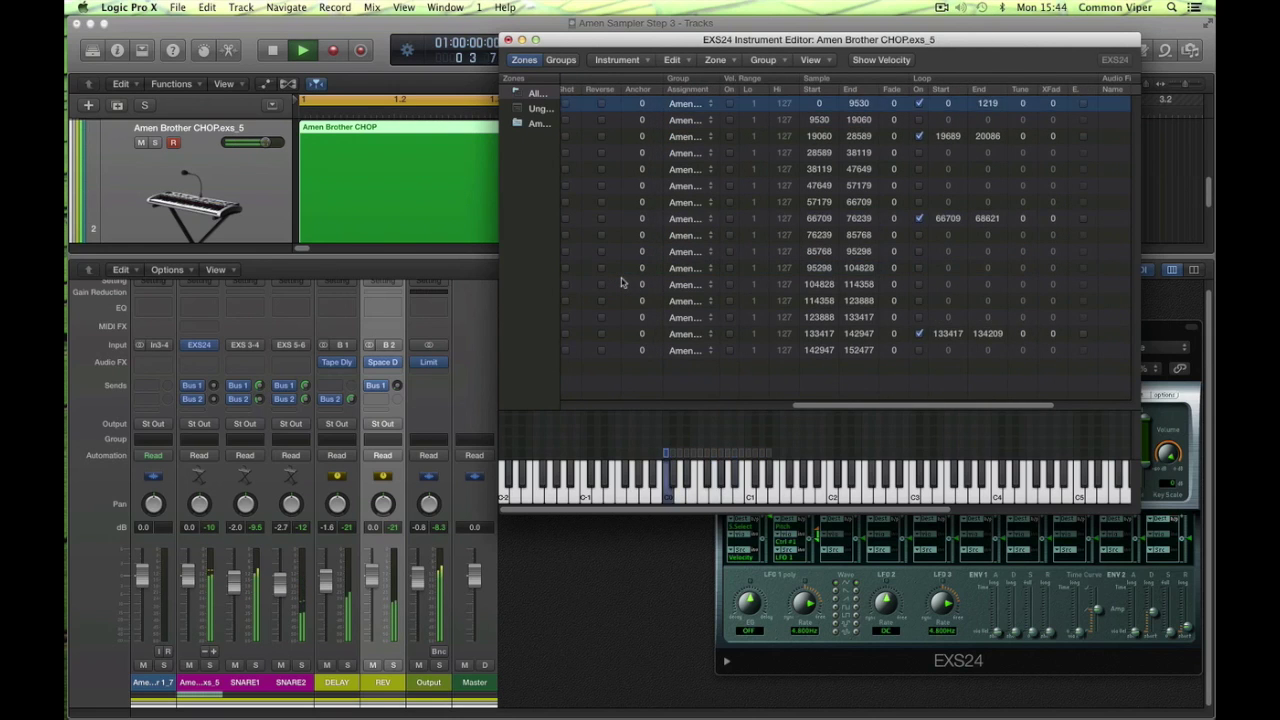
{"action": "left_click_drag", "start_coordinate": [986, 333], "coordinate": [987, 316]}
Step: Route the D1 zone to output 7-8 and add the matching EXS24 aux channel strip in the mixer
{"action": "scroll", "coordinate": [900, 312], "scroll_direction": "left", "scroll_amount": 5}
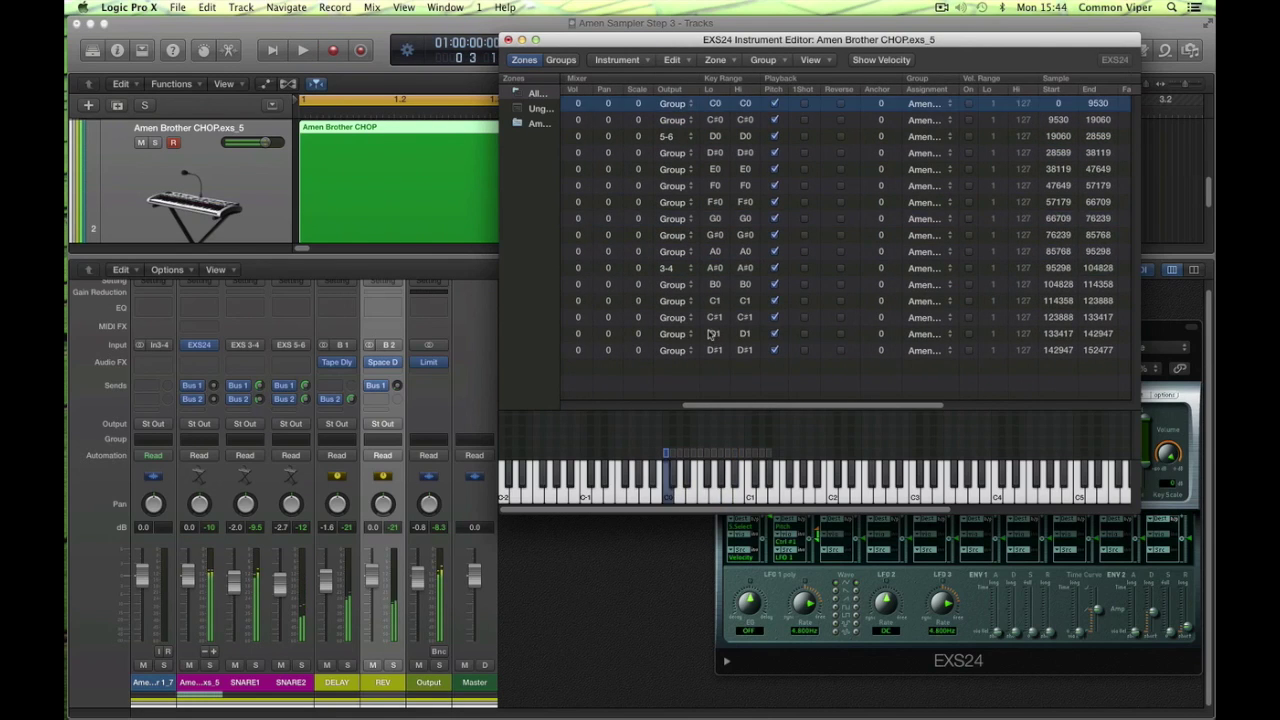
{"action": "left_click", "coordinate": [676, 334]}
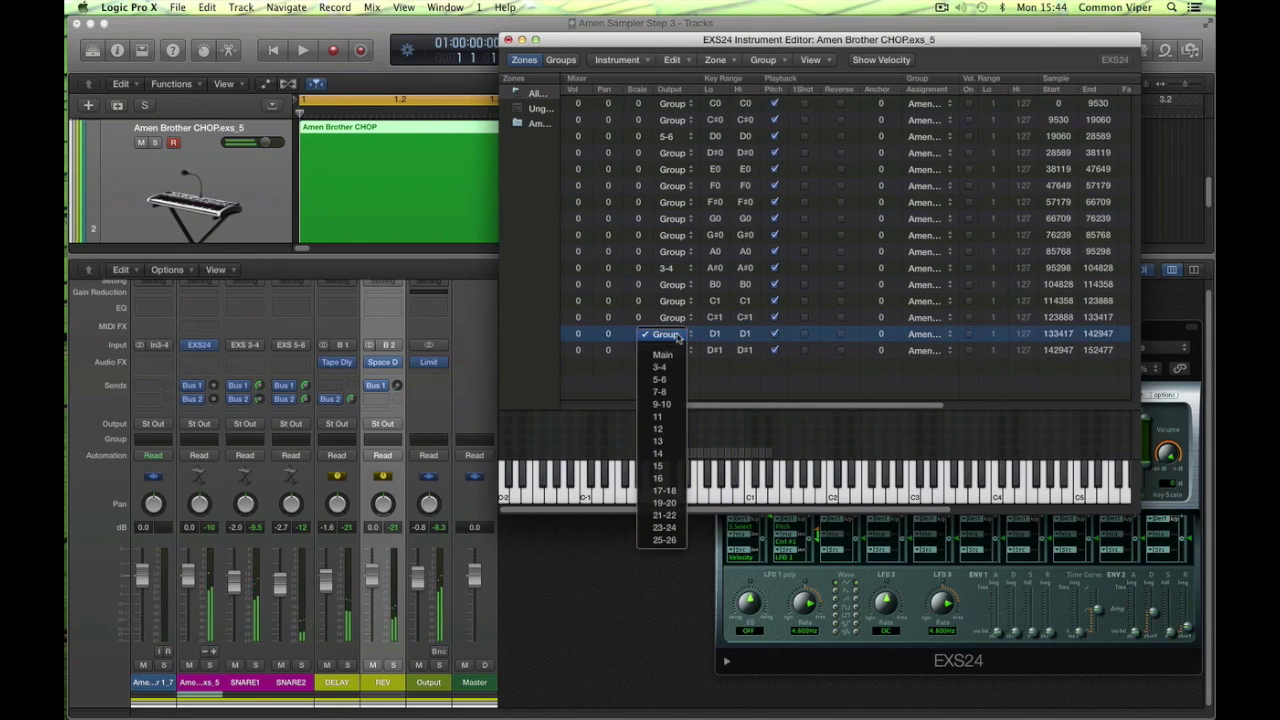
{"action": "left_click", "coordinate": [661, 392]}
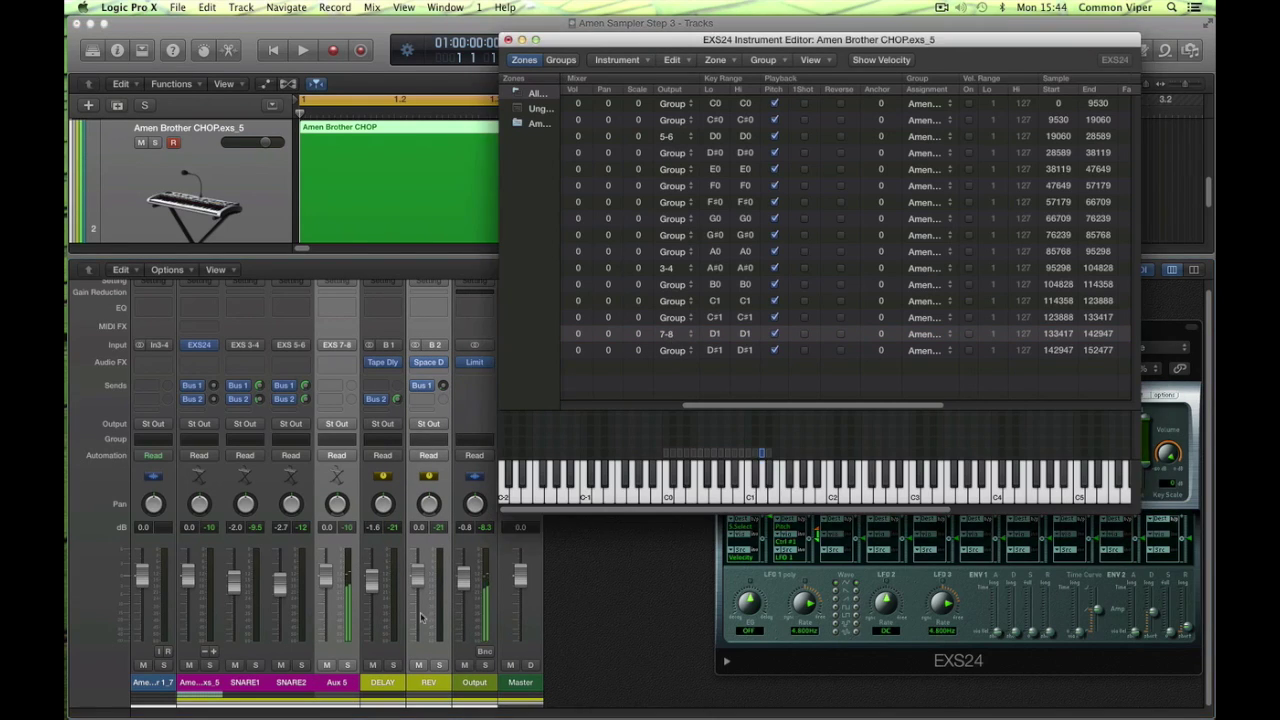
Step: Rename the Aux 5 channel strip as HIHAT
{"action": "double_click", "coordinate": [341, 682]}
{"action": "left_click", "coordinate": [418, 687]}
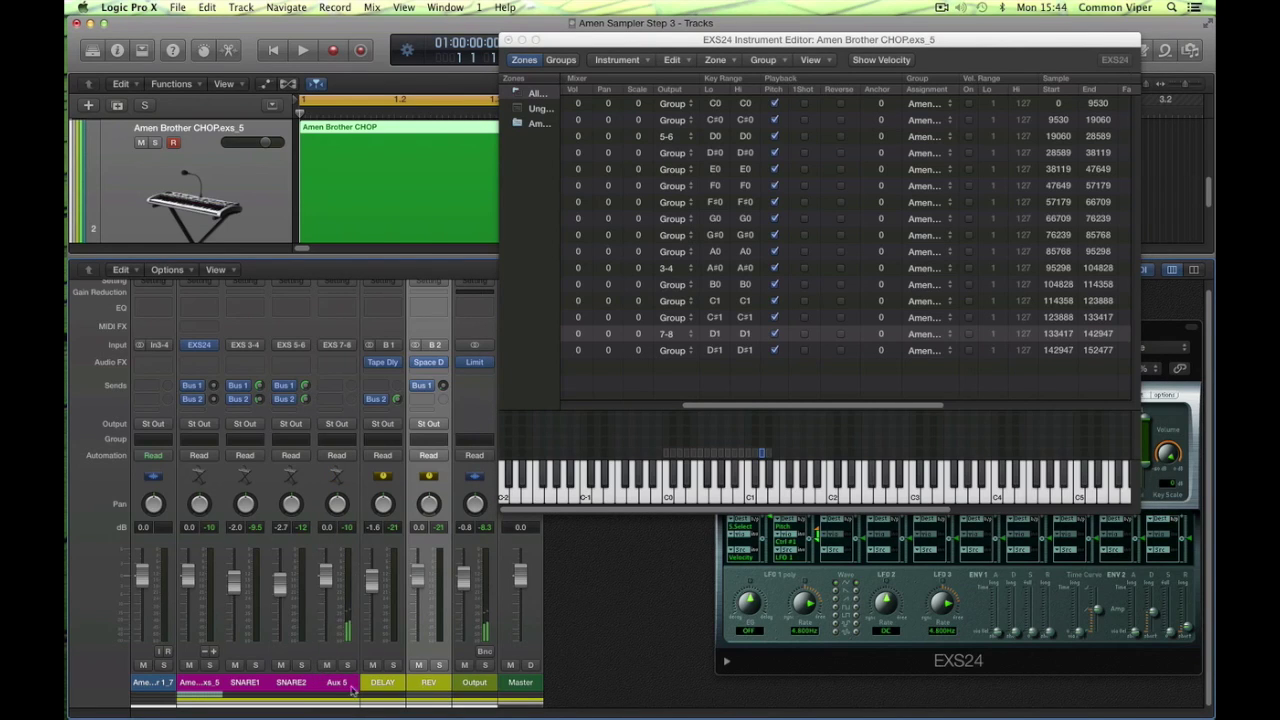
{"action": "double_click", "coordinate": [334, 684]}
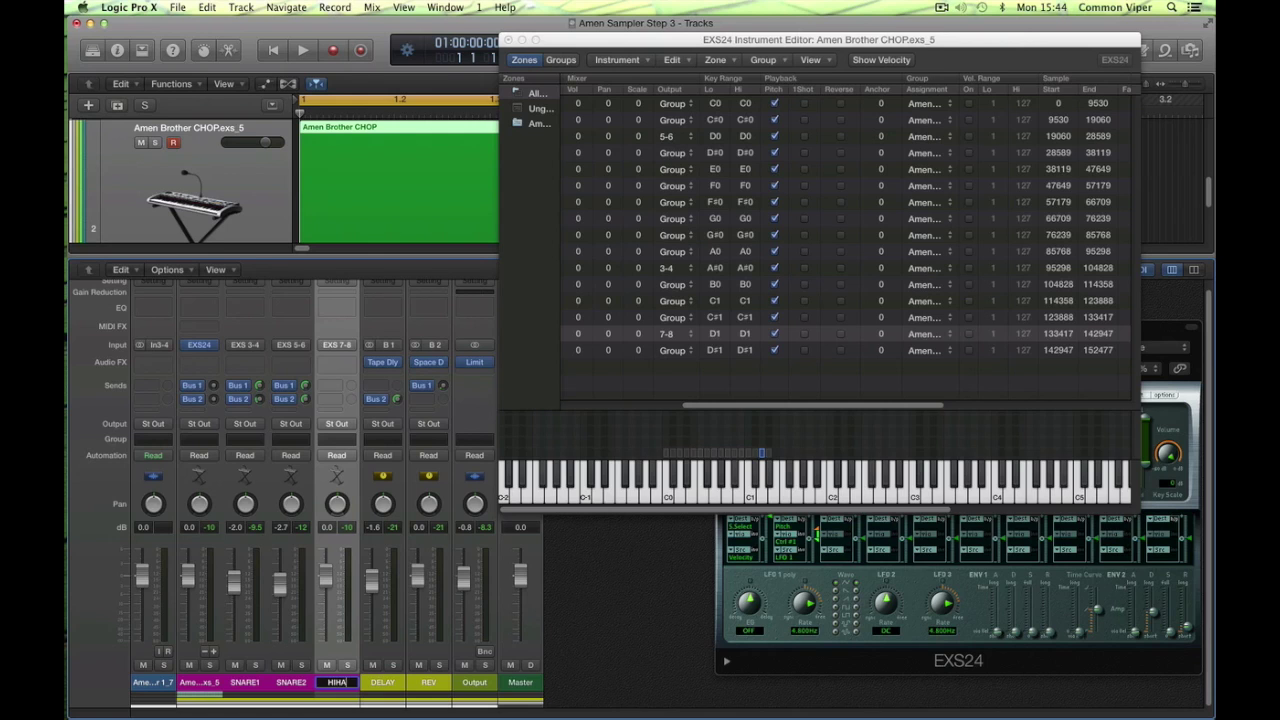
Step: Add Bus 1 and Bus 2 sends to the HIHAT channel and raise the Bus 1 send level during playback
{"action": "key", "text": "space"}
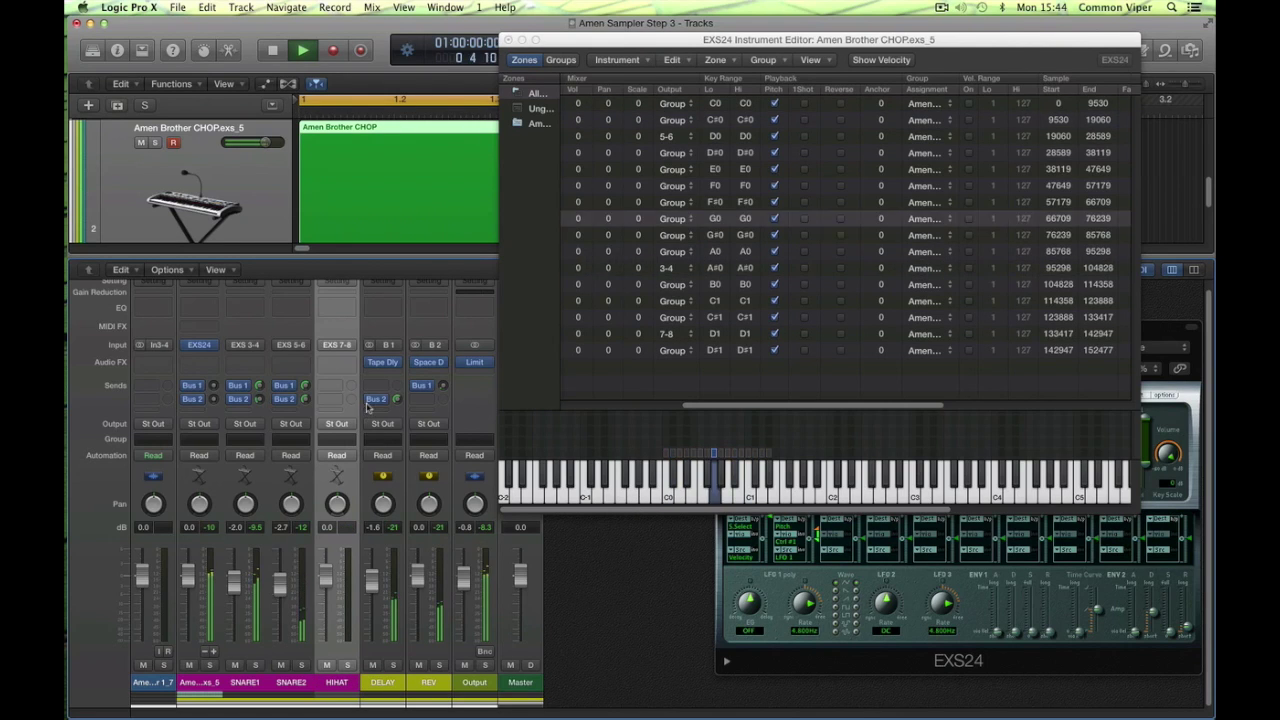
{"action": "left_click", "coordinate": [330, 387]}
{"action": "mouse_move", "coordinate": [355, 449]}
{"action": "left_click", "coordinate": [420, 449]}
{"action": "left_click", "coordinate": [330, 400]}
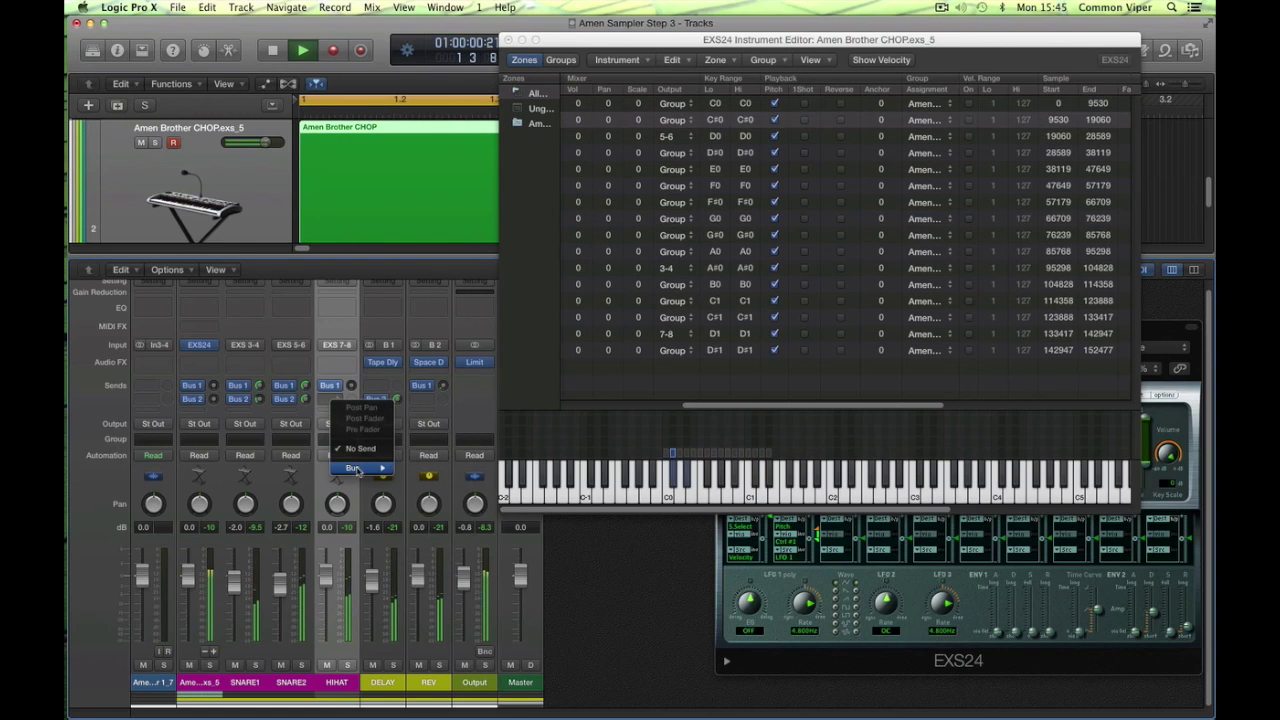
{"action": "left_click", "coordinate": [428, 480]}
{"action": "left_click_drag", "start_coordinate": [352, 386], "coordinate": [349, 295]}
{"action": "left_click_drag", "start_coordinate": [355, 384], "coordinate": [402, 370]}
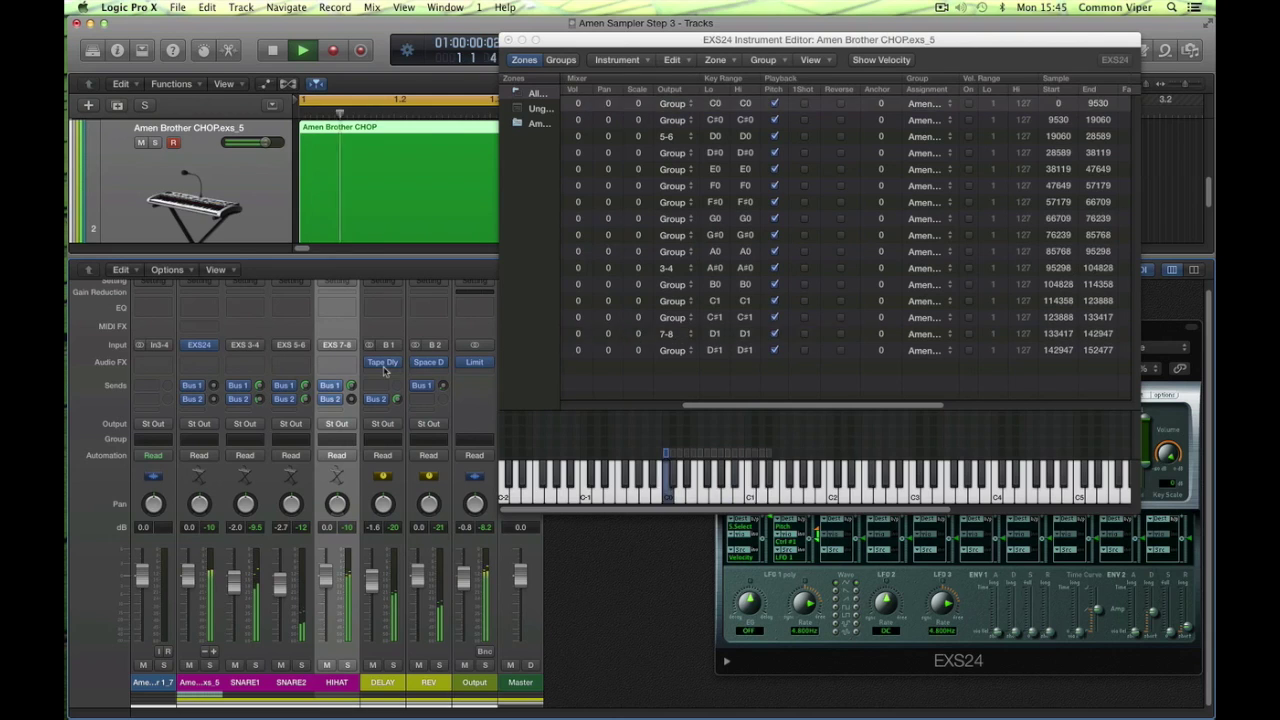
Step: Open the DELAY channel's Tape Delay and set feedback to 56%, low cut to 1000 Hz and high cut to 8900 Hz
{"action": "left_click", "coordinate": [383, 362]}
{"action": "left_click_drag", "start_coordinate": [517, 455], "coordinate": [518, 444]}
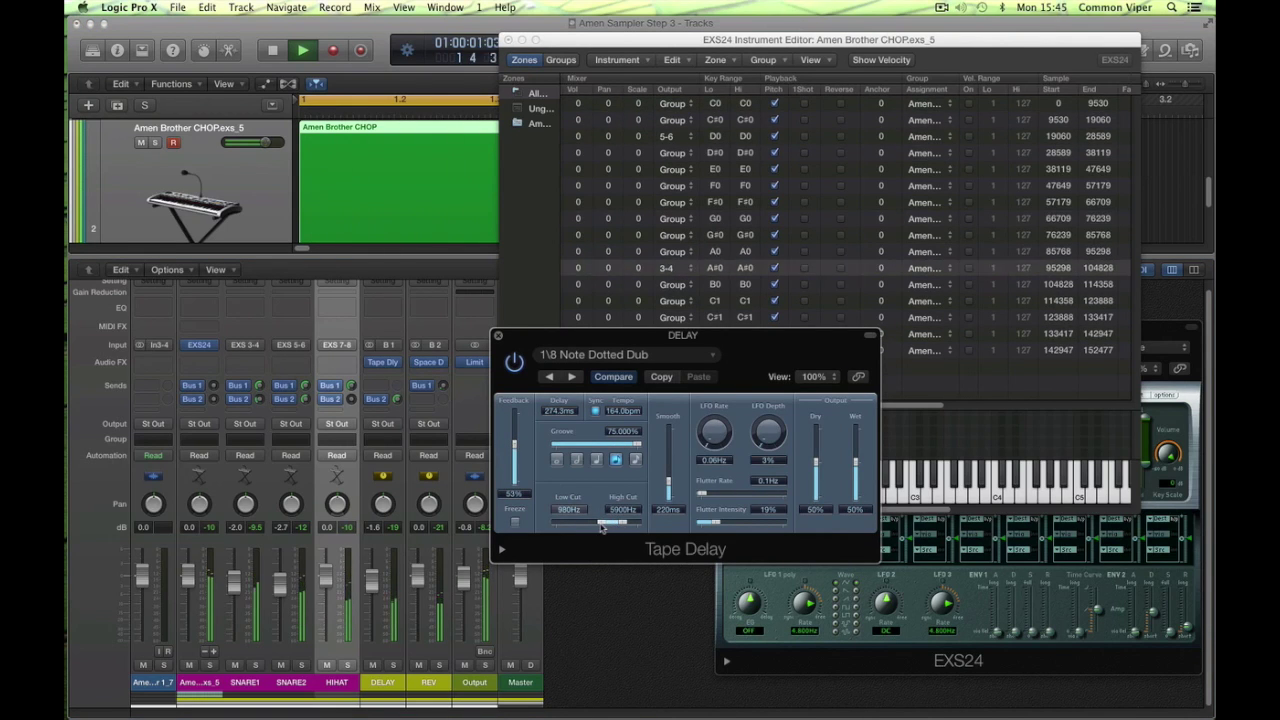
{"action": "left_click_drag", "start_coordinate": [615, 528], "coordinate": [613, 528]}
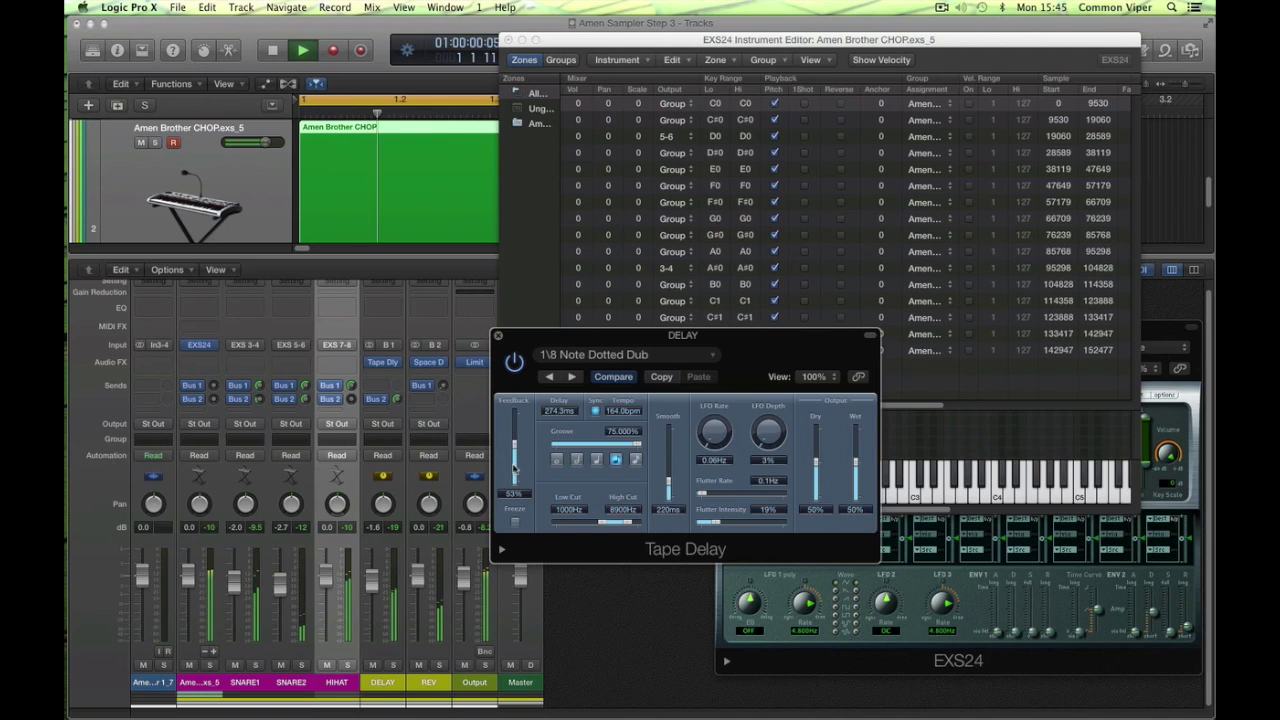
{"action": "left_click_drag", "start_coordinate": [515, 444], "coordinate": [515, 436]}
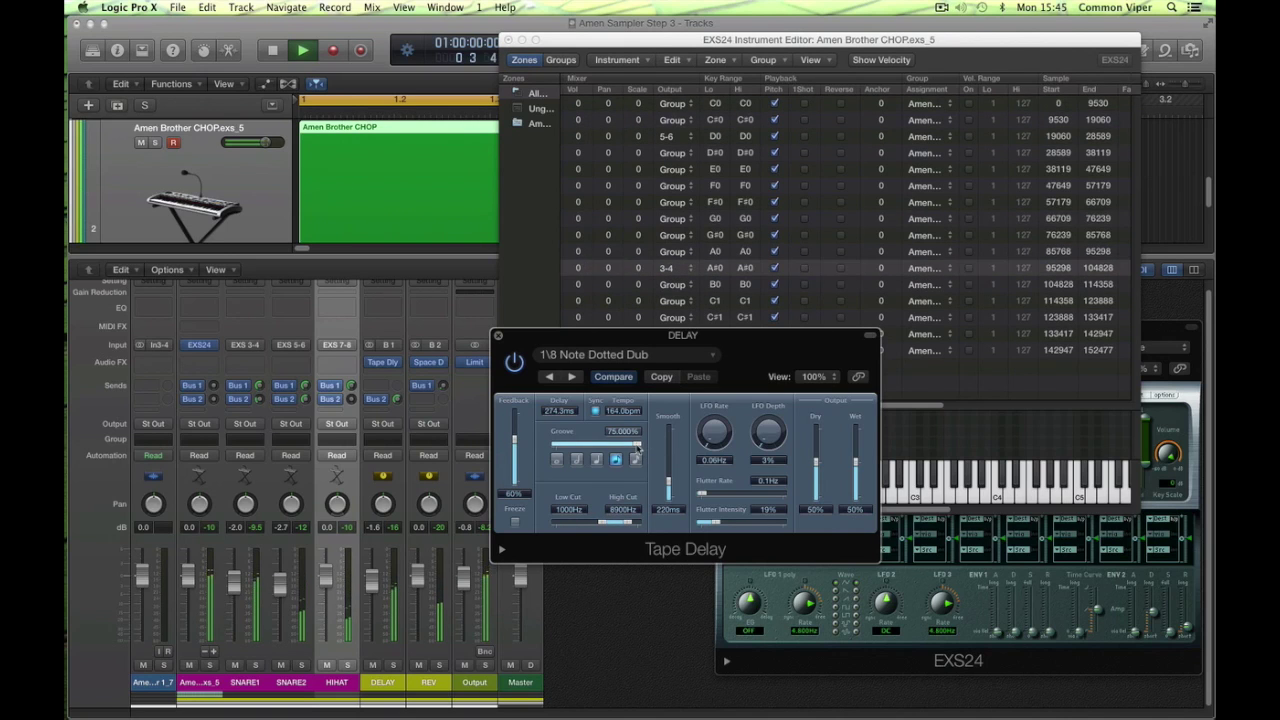
{"action": "left_click_drag", "start_coordinate": [515, 440], "coordinate": [515, 444]}
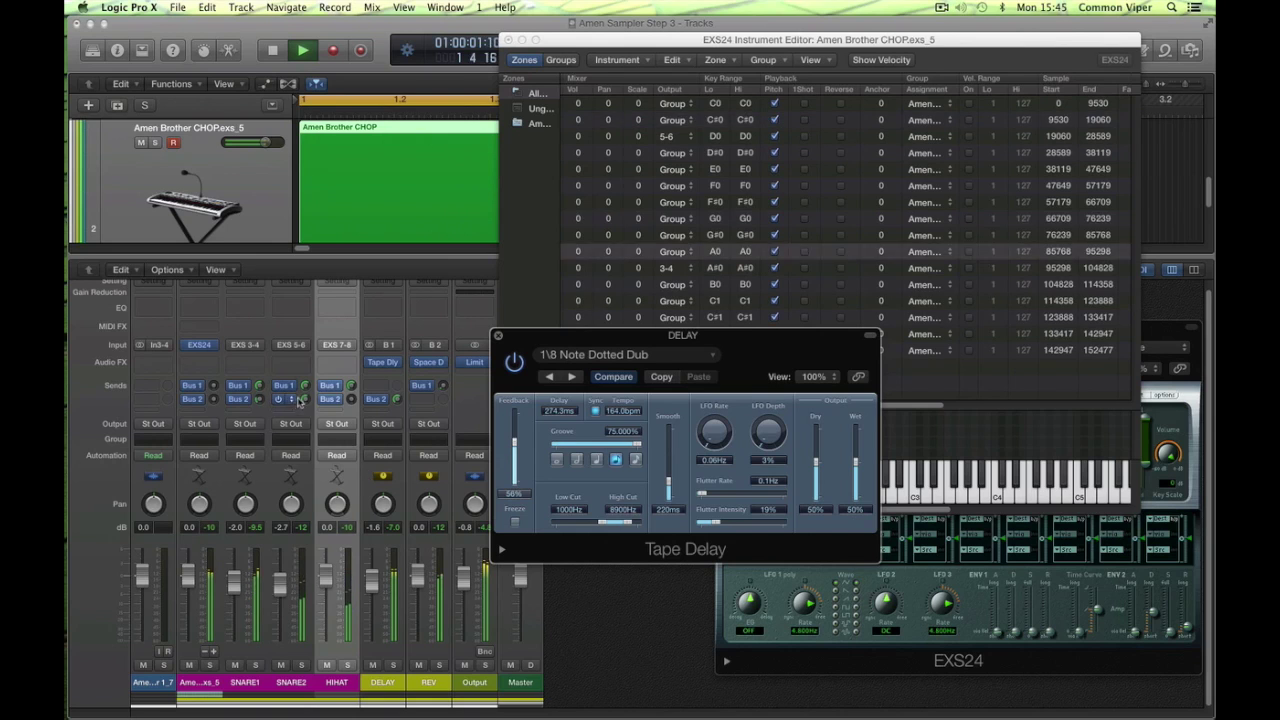
Step: Turn the Bus 1 sends on the SNARE2 and SNARE1 channels all the way down
{"action": "left_click_drag", "start_coordinate": [305, 394], "coordinate": [296, 440]}
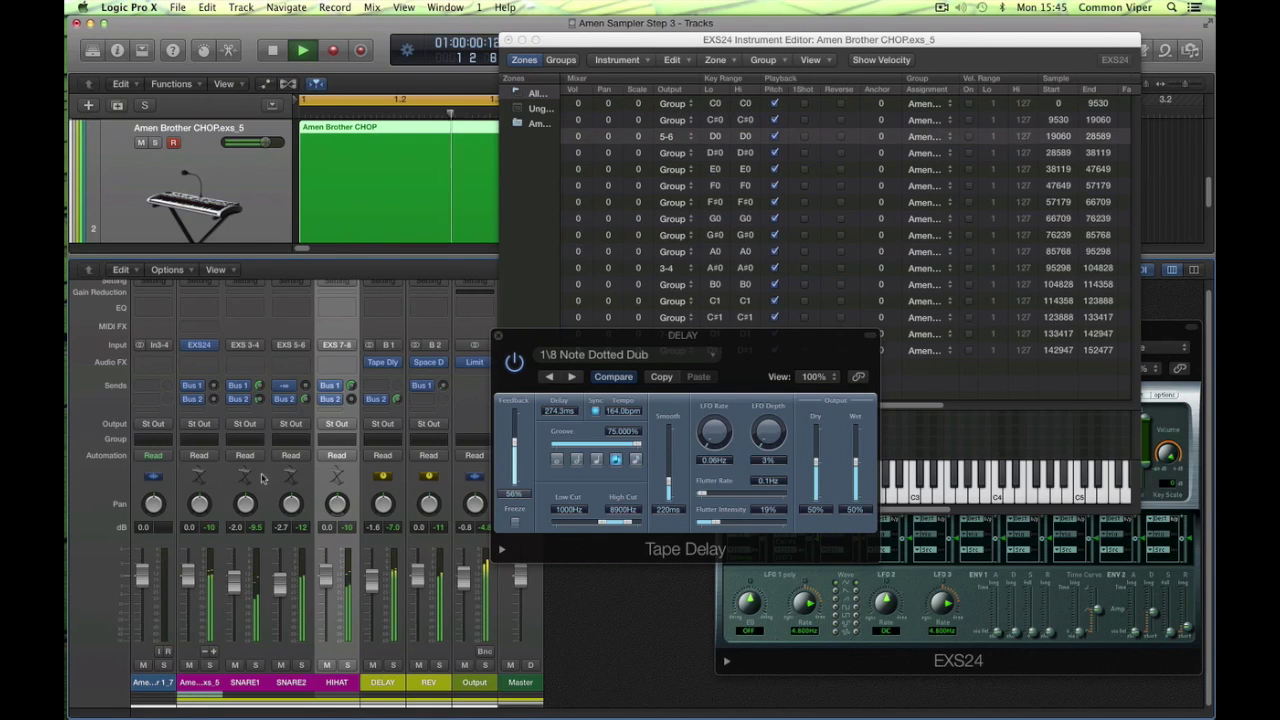
{"action": "left_click_drag", "start_coordinate": [258, 386], "coordinate": [259, 449]}
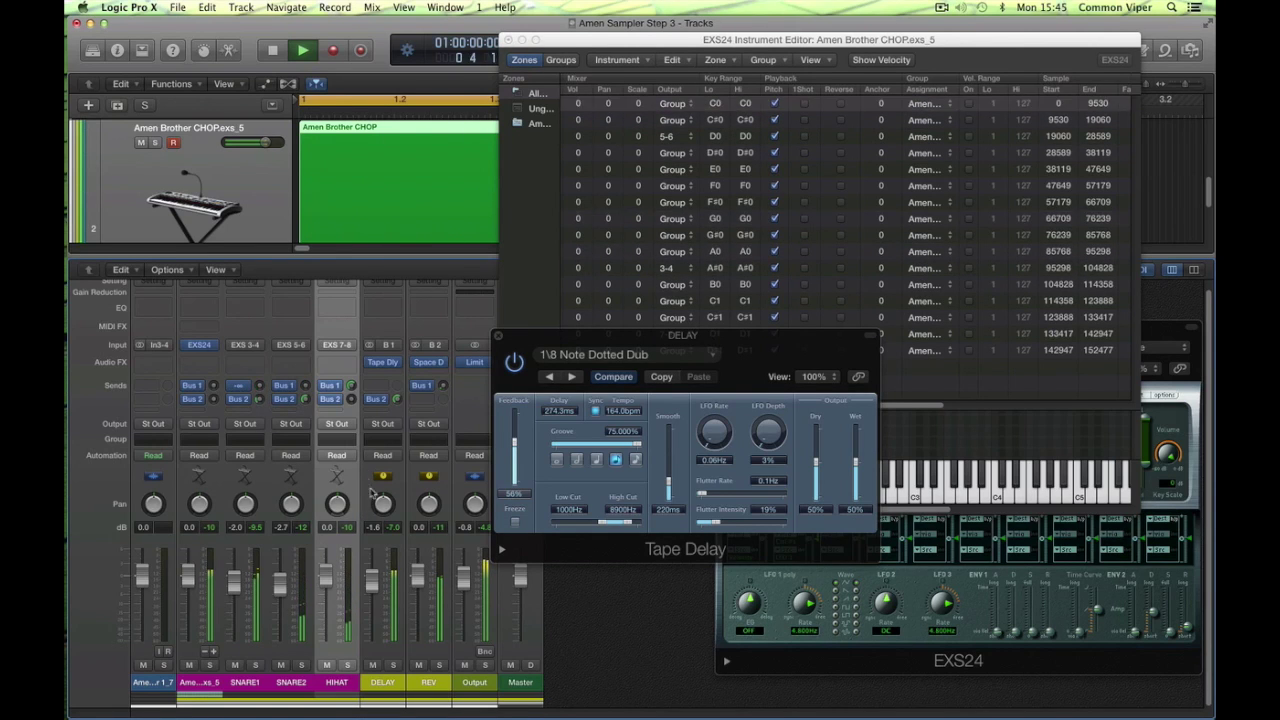
Step: Set the Tape Delay's low cut to 1100 Hz and high cut to 9400 Hz, and try a 33% groove
{"action": "mouse_move", "coordinate": [624, 522]}
{"action": "left_mouse_down"}
{"action": "mouse_move", "coordinate": [608, 527]}
{"action": "mouse_move", "coordinate": [624, 524]}
{"action": "left_mouse_up"}
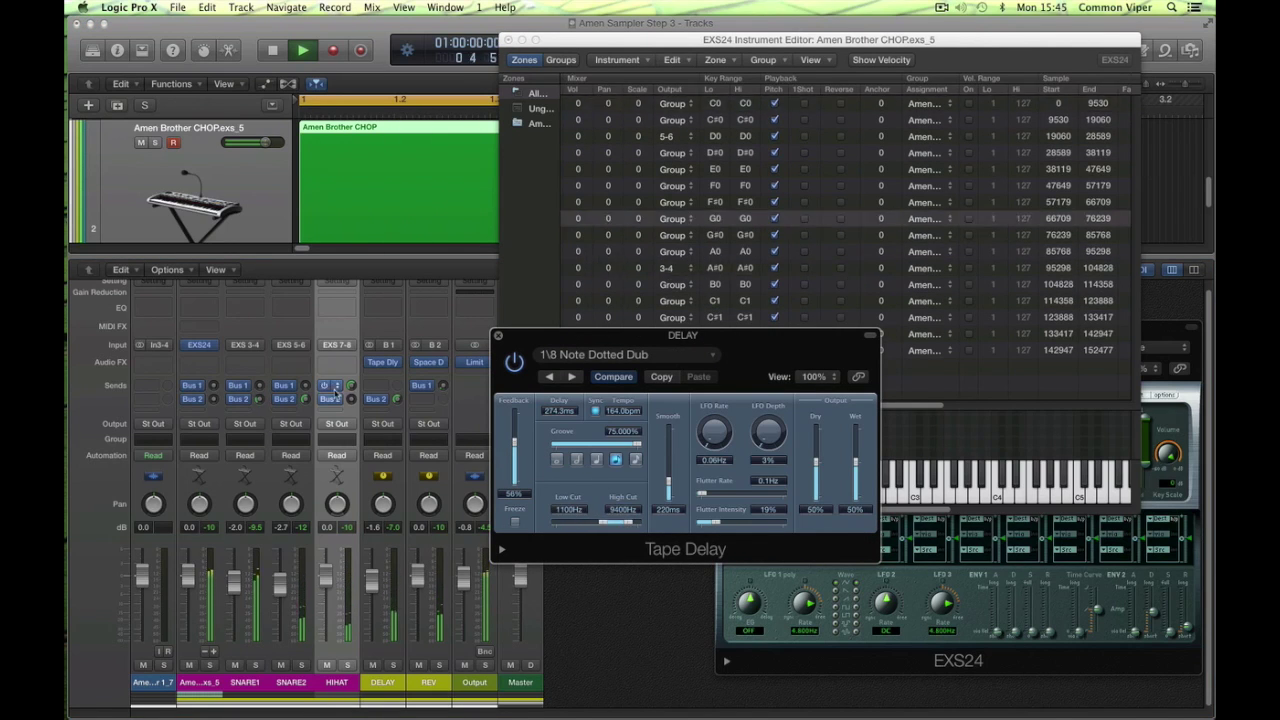
{"action": "left_click_drag", "start_coordinate": [637, 444], "coordinate": [382, 445]}
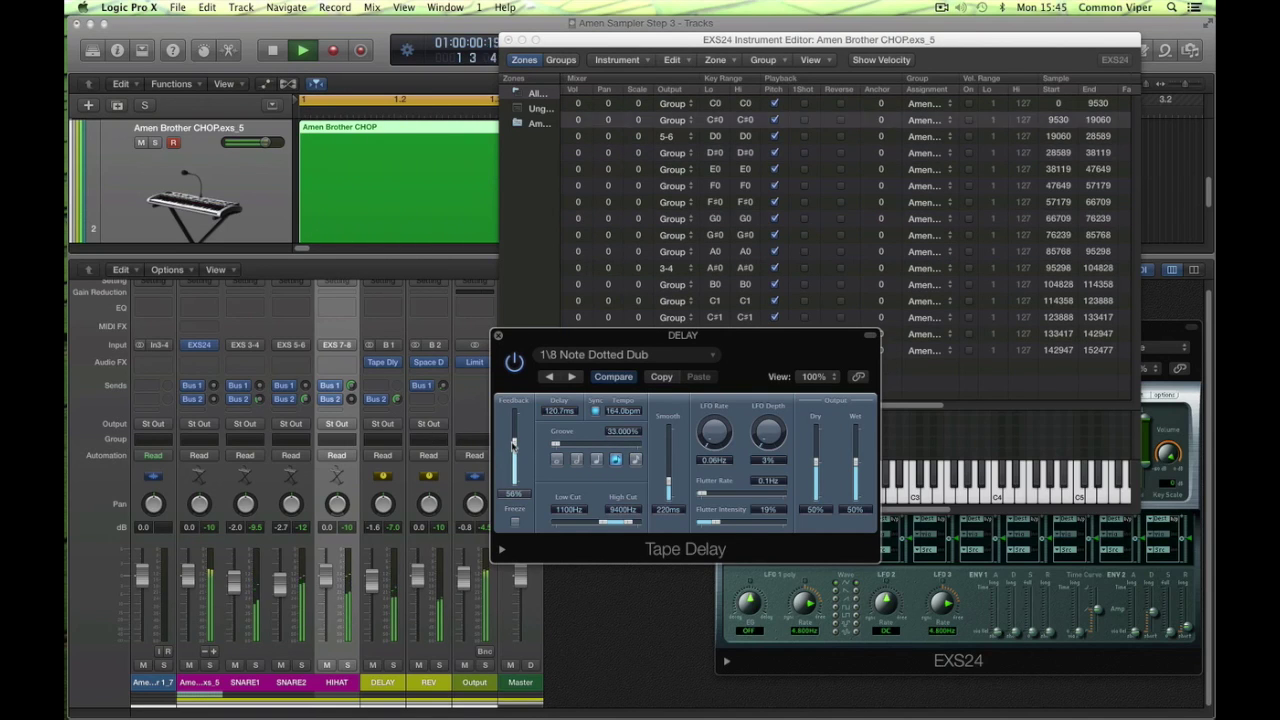
{"action": "left_click_drag", "start_coordinate": [513, 445], "coordinate": [616, 452]}
Step: Set the Tape Delay to sixteenth notes with 55% feedback, 75% groove, 240 Hz low cut and 2100 Hz high cut
{"action": "left_click", "coordinate": [635, 460]}
{"action": "left_click_drag", "start_coordinate": [519, 443], "coordinate": [515, 445]}
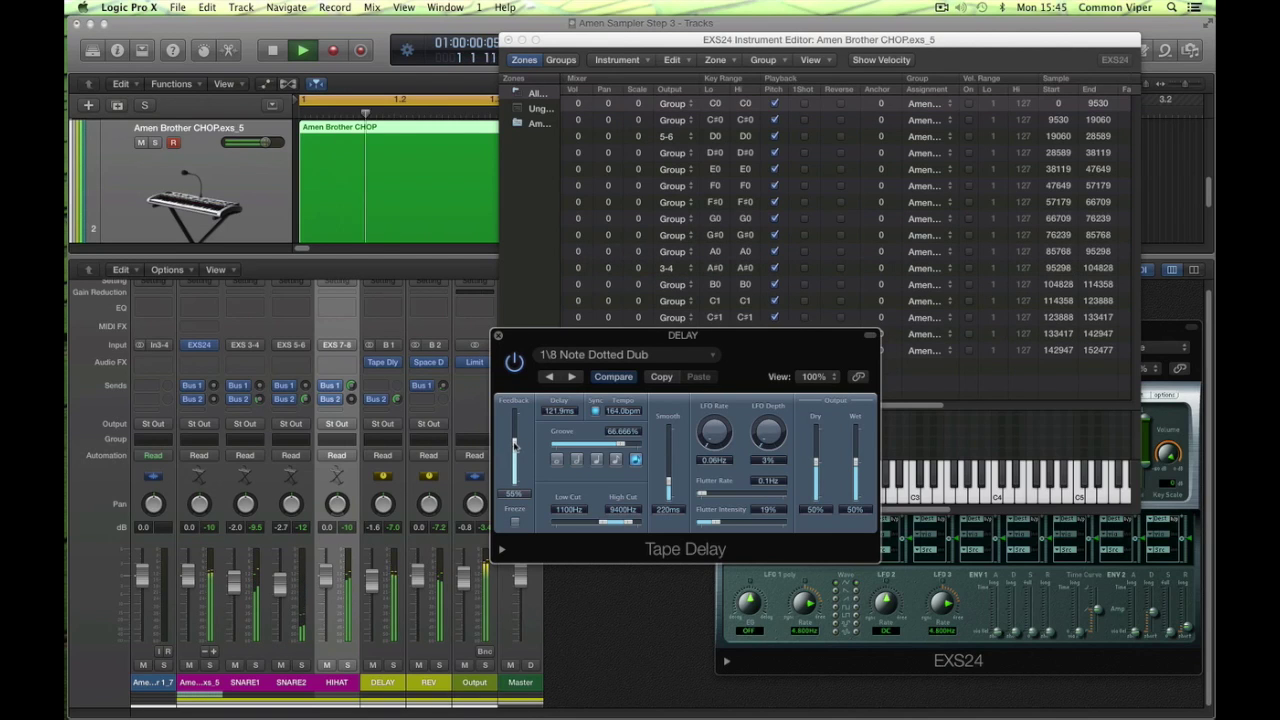
{"action": "left_click_drag", "start_coordinate": [629, 453], "coordinate": [634, 450]}
{"action": "left_click_drag", "start_coordinate": [620, 522], "coordinate": [605, 523]}
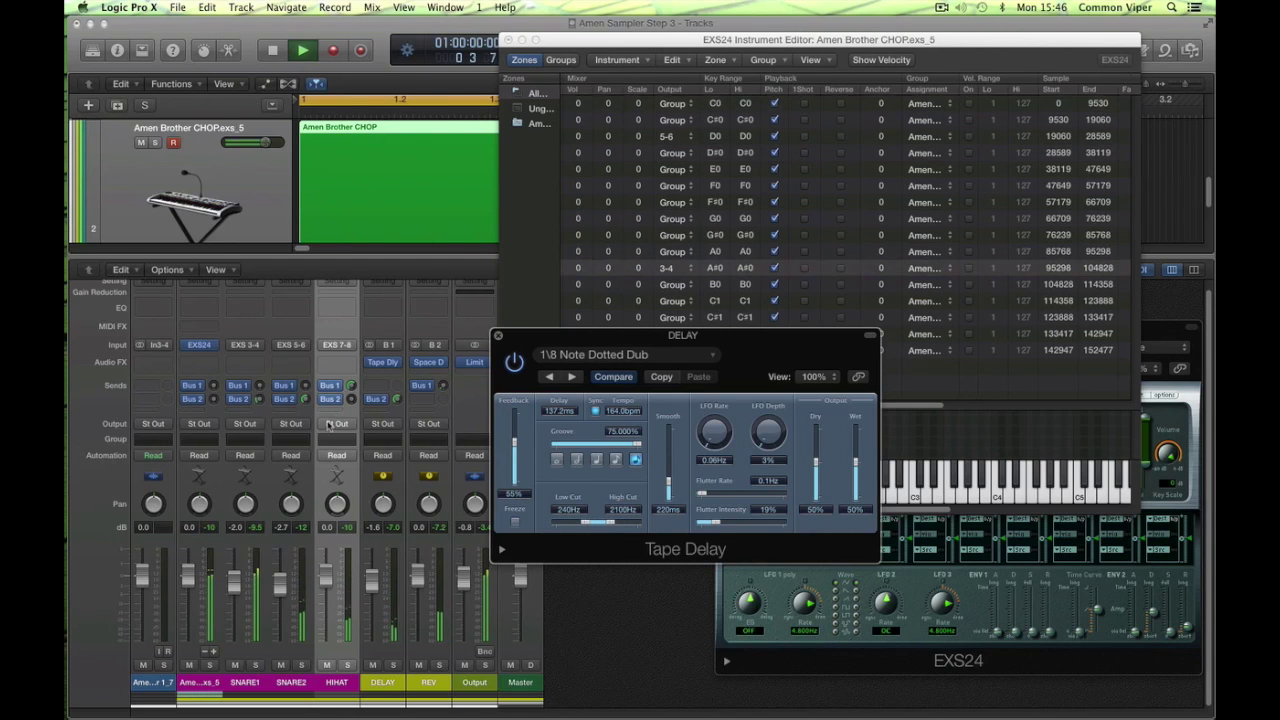
Step: Raise SNARE2's Bus 1 send and set the Tape Delay to quarter notes with low cut 730 Hz and high cut 11200 Hz
{"action": "left_click_drag", "start_coordinate": [306, 386], "coordinate": [313, 313]}
{"action": "left_click", "coordinate": [338, 337]}
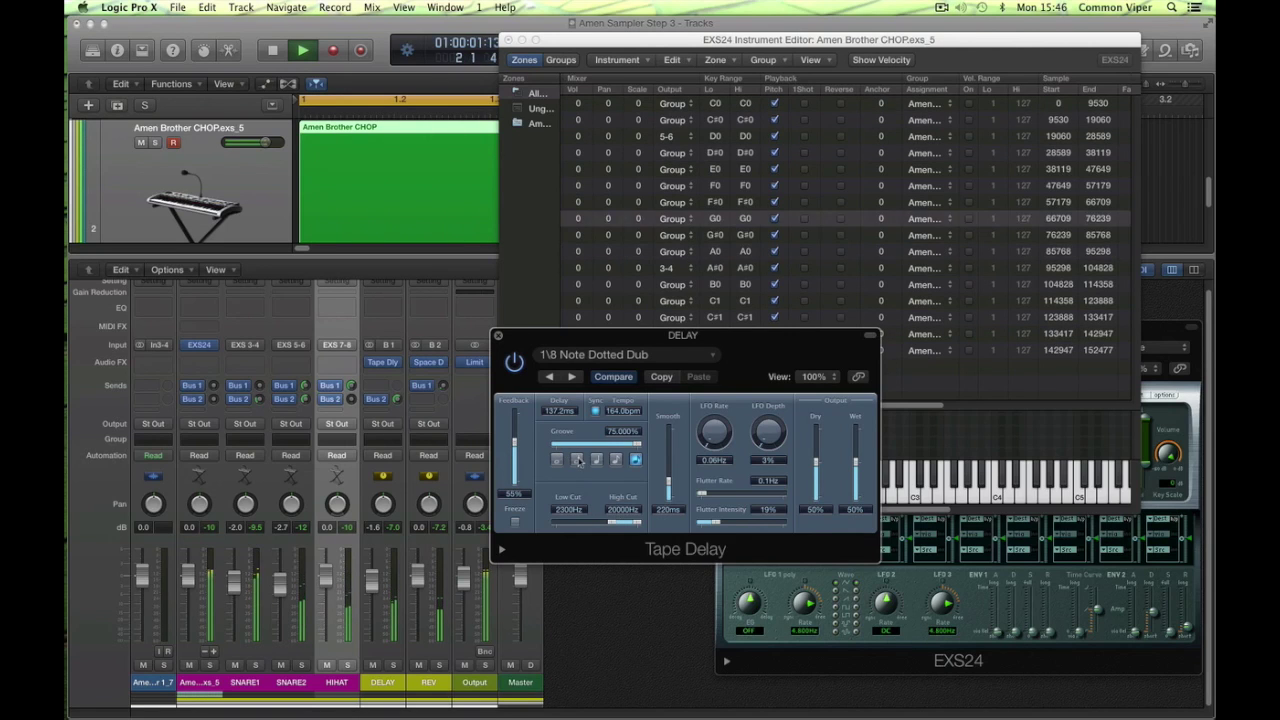
{"action": "left_click", "coordinate": [596, 459]}
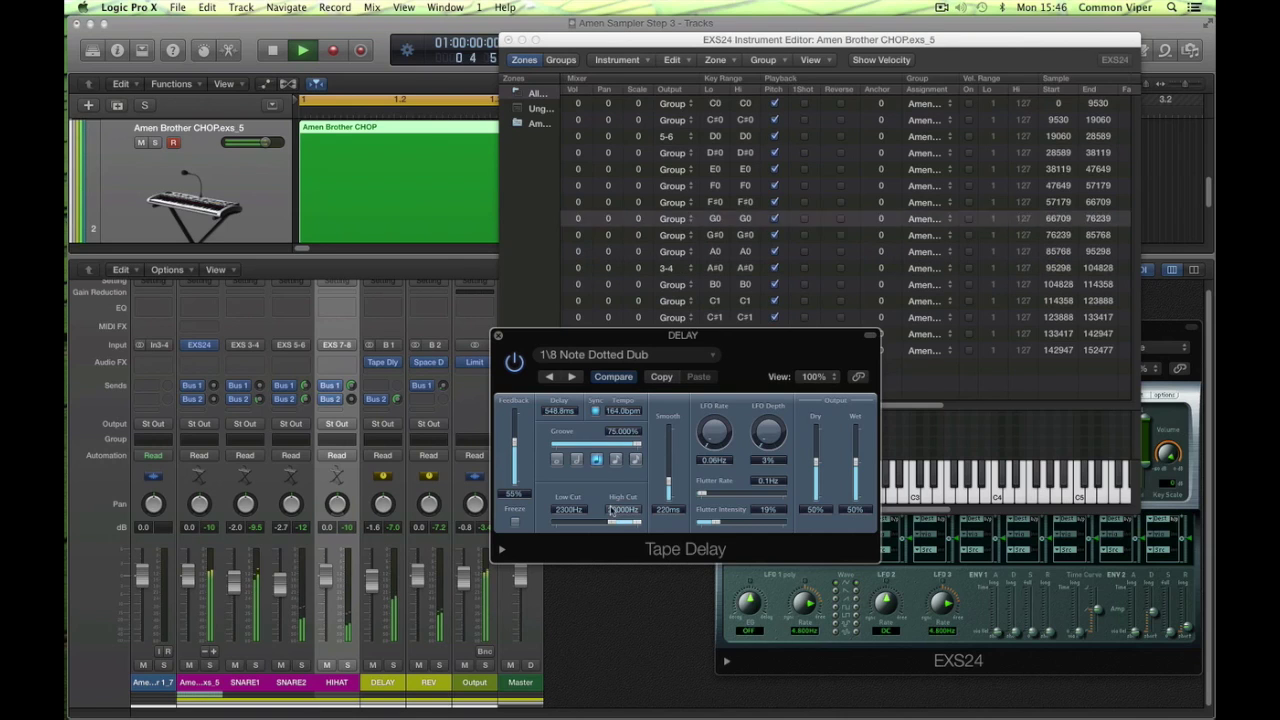
{"action": "left_click_drag", "start_coordinate": [621, 525], "coordinate": [606, 521]}
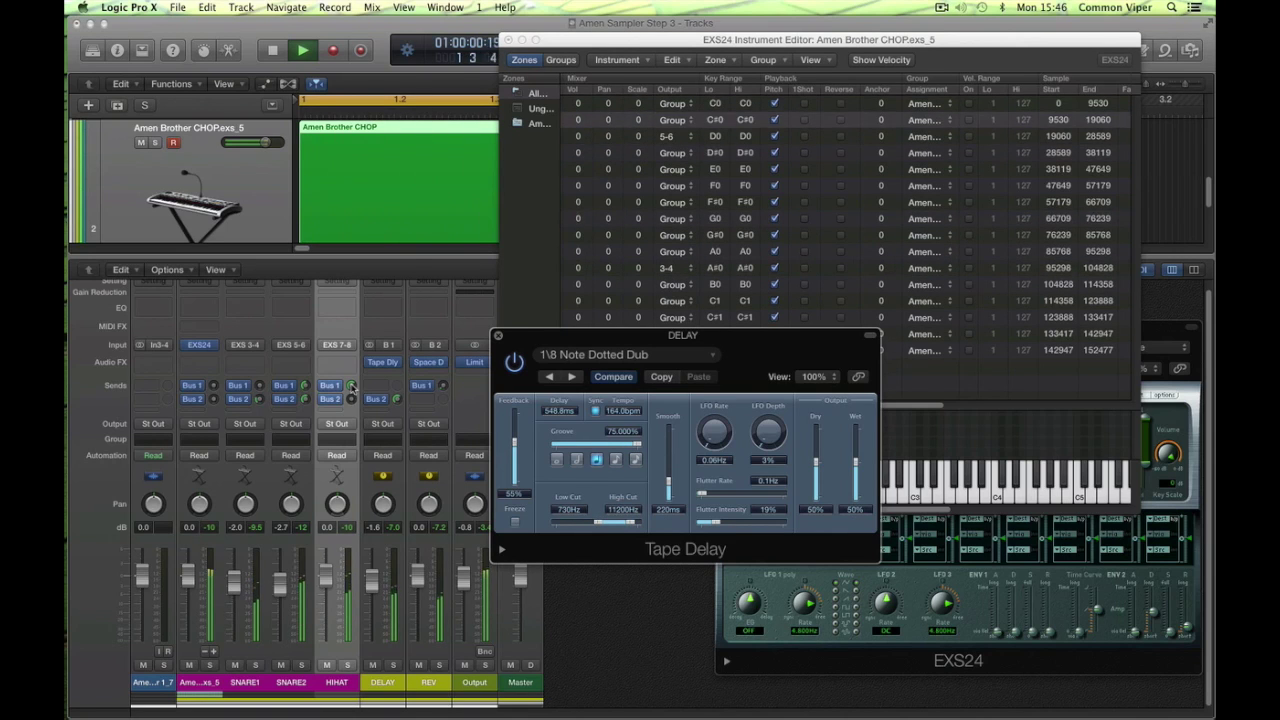
Step: Close the Tape Delay window and shorten the G0 zone's loop by setting its loop end to 67713
{"action": "left_click", "coordinate": [500, 336]}
{"action": "scroll", "coordinate": [923, 273], "scroll_direction": "right", "scroll_amount": 8}
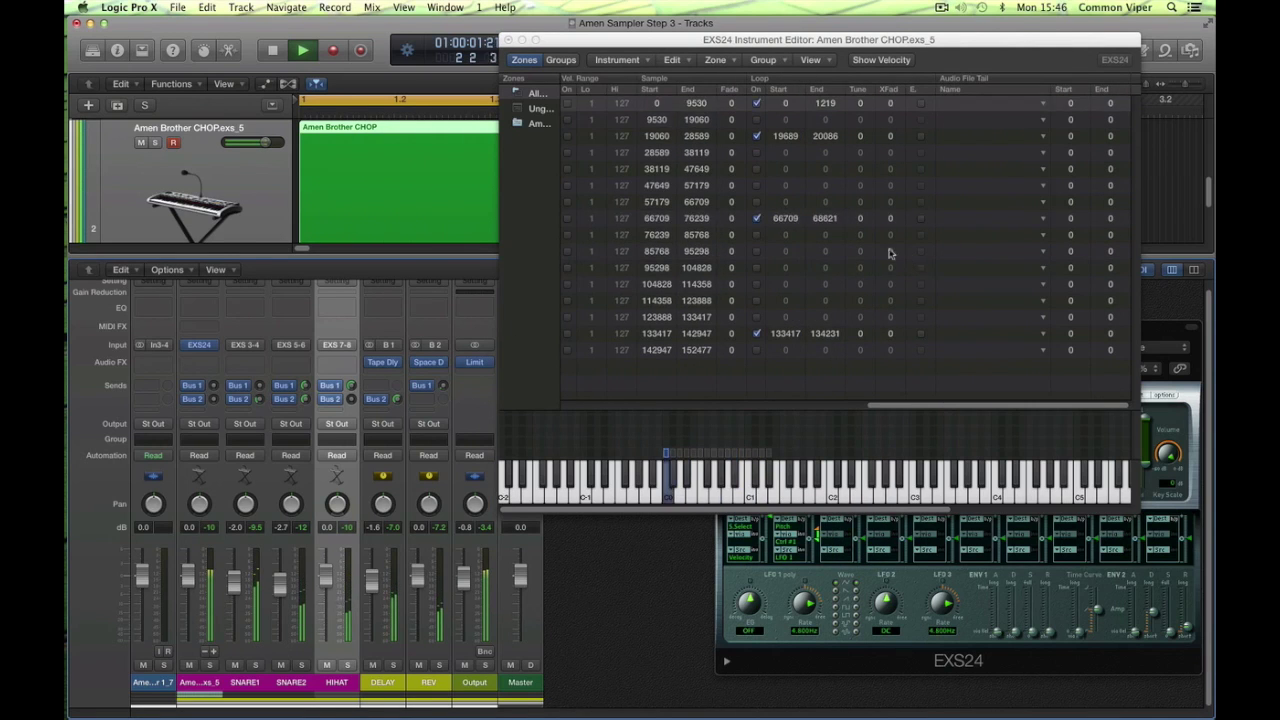
{"action": "left_click_drag", "start_coordinate": [828, 222], "coordinate": [834, 297]}
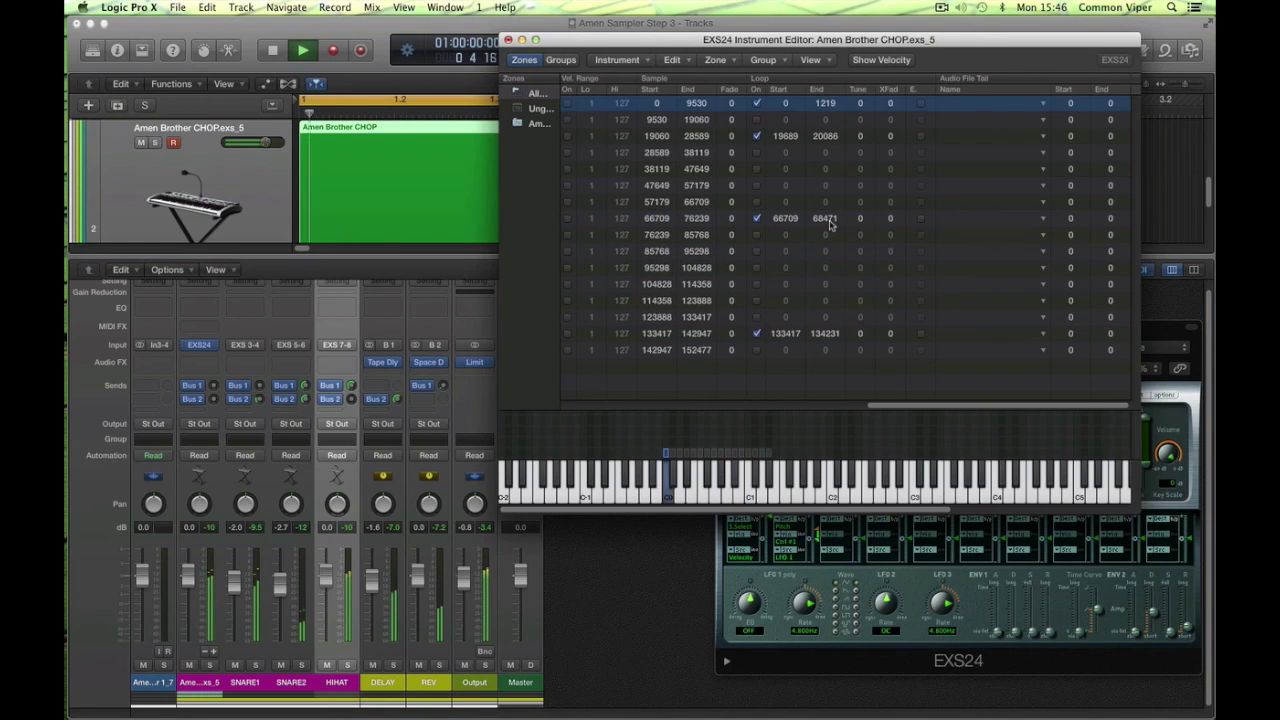
{"action": "left_click_drag", "start_coordinate": [830, 223], "coordinate": [835, 384]}
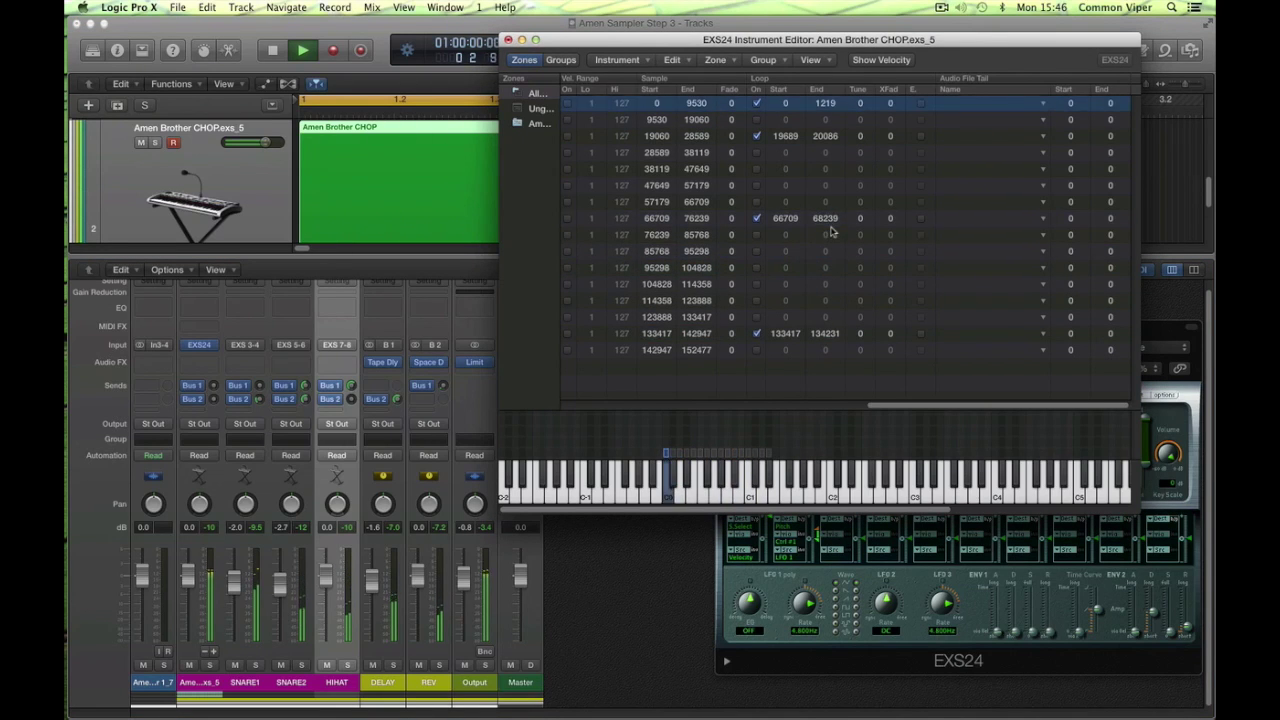
{"action": "left_click_drag", "start_coordinate": [827, 234], "coordinate": [826, 360]}
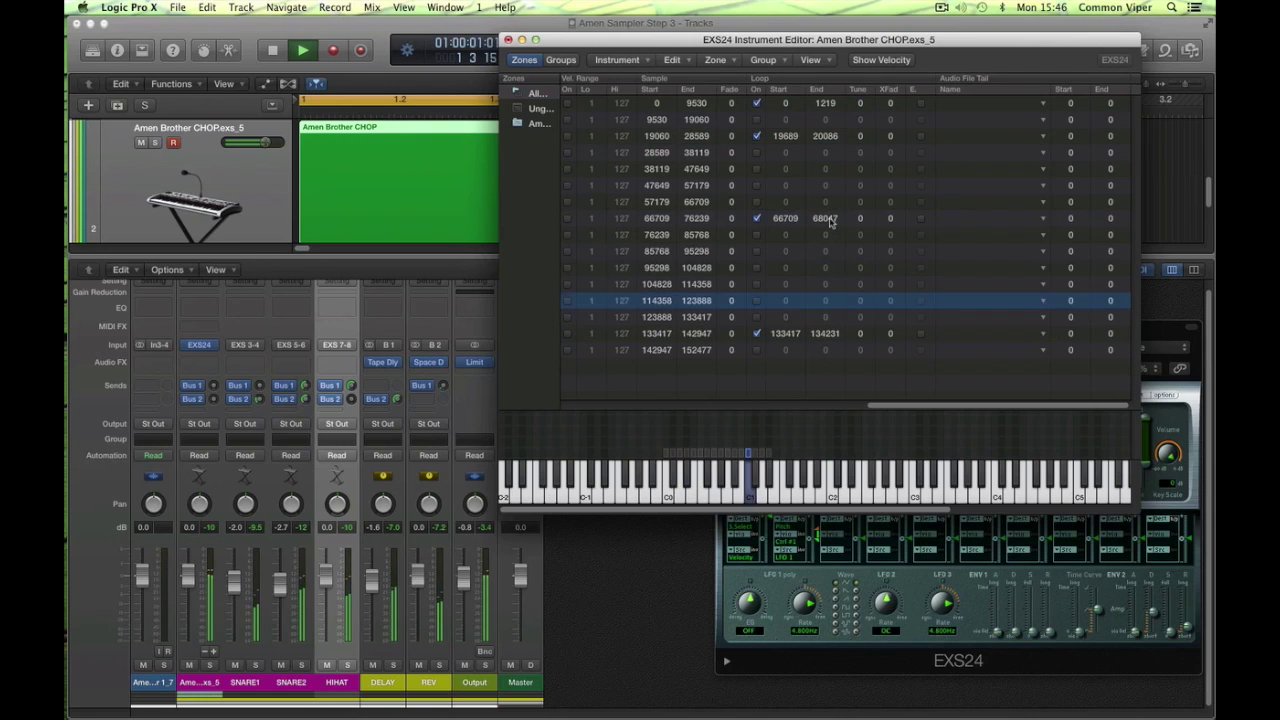
{"action": "left_click_drag", "start_coordinate": [829, 222], "coordinate": [823, 334]}
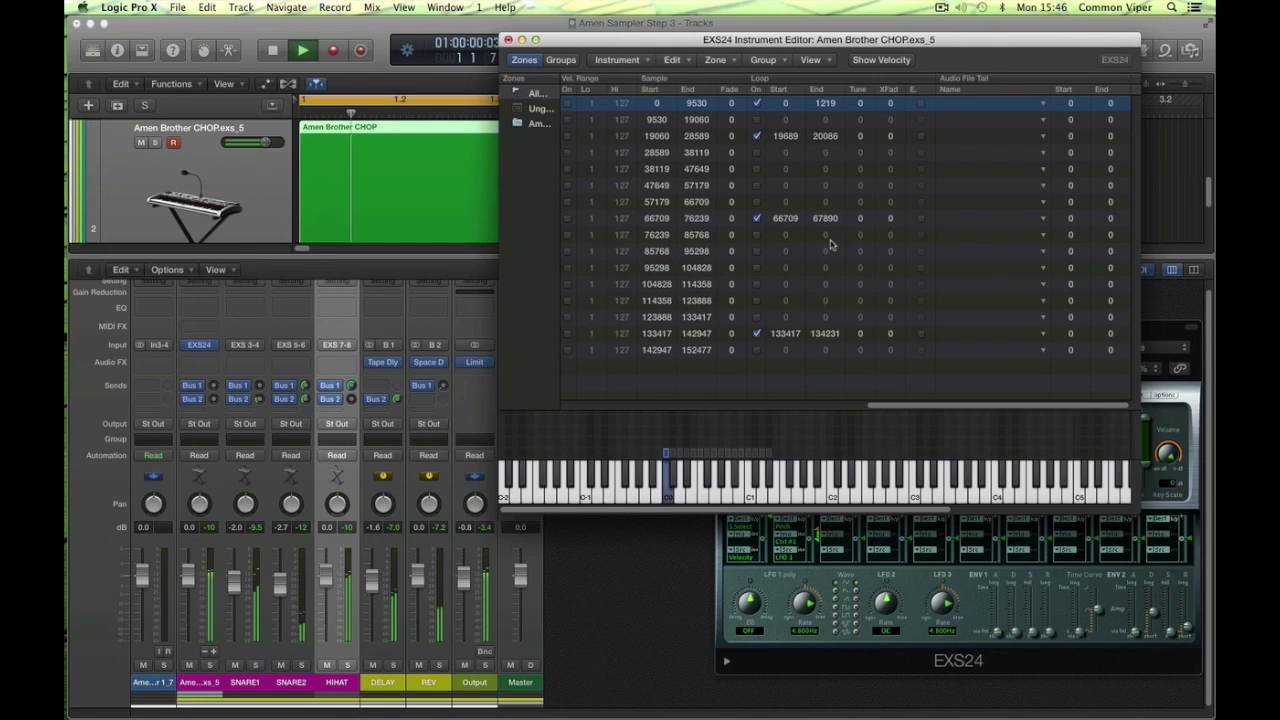
{"action": "left_click_drag", "start_coordinate": [831, 234], "coordinate": [822, 275]}
{"action": "left_click_drag", "start_coordinate": [831, 222], "coordinate": [826, 274]}
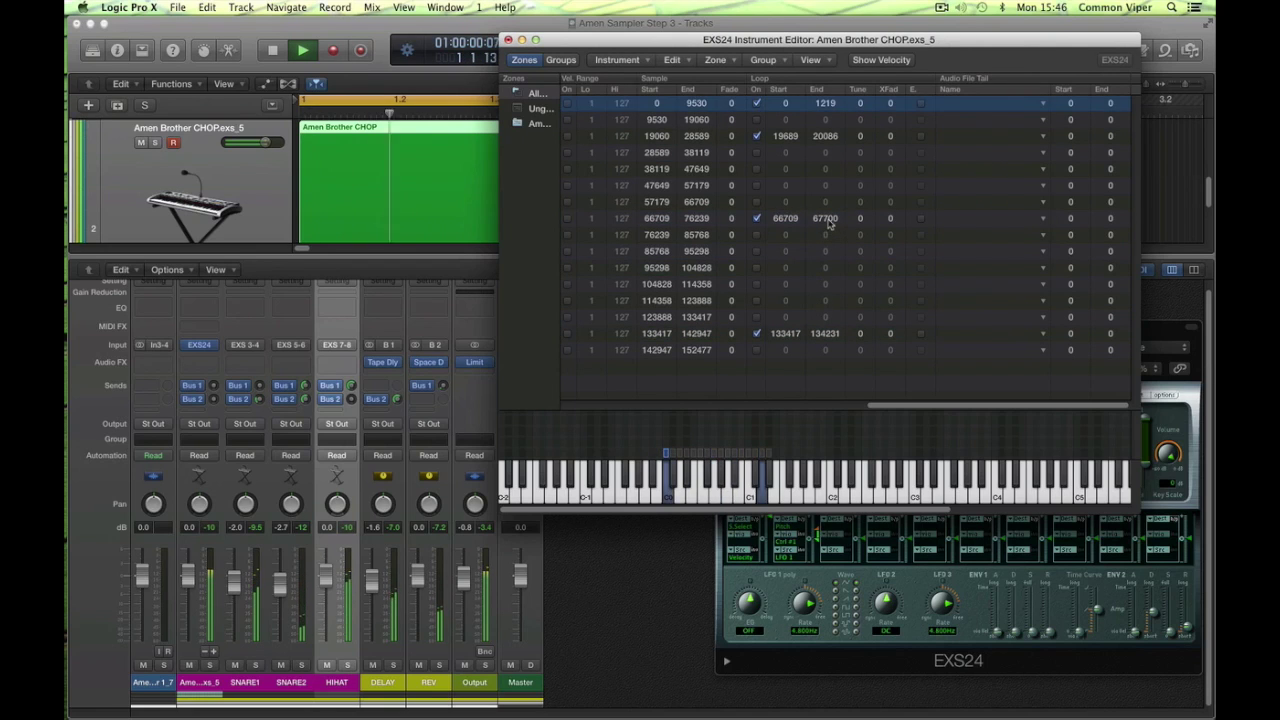
{"action": "left_click_drag", "start_coordinate": [829, 221], "coordinate": [828, 193]}
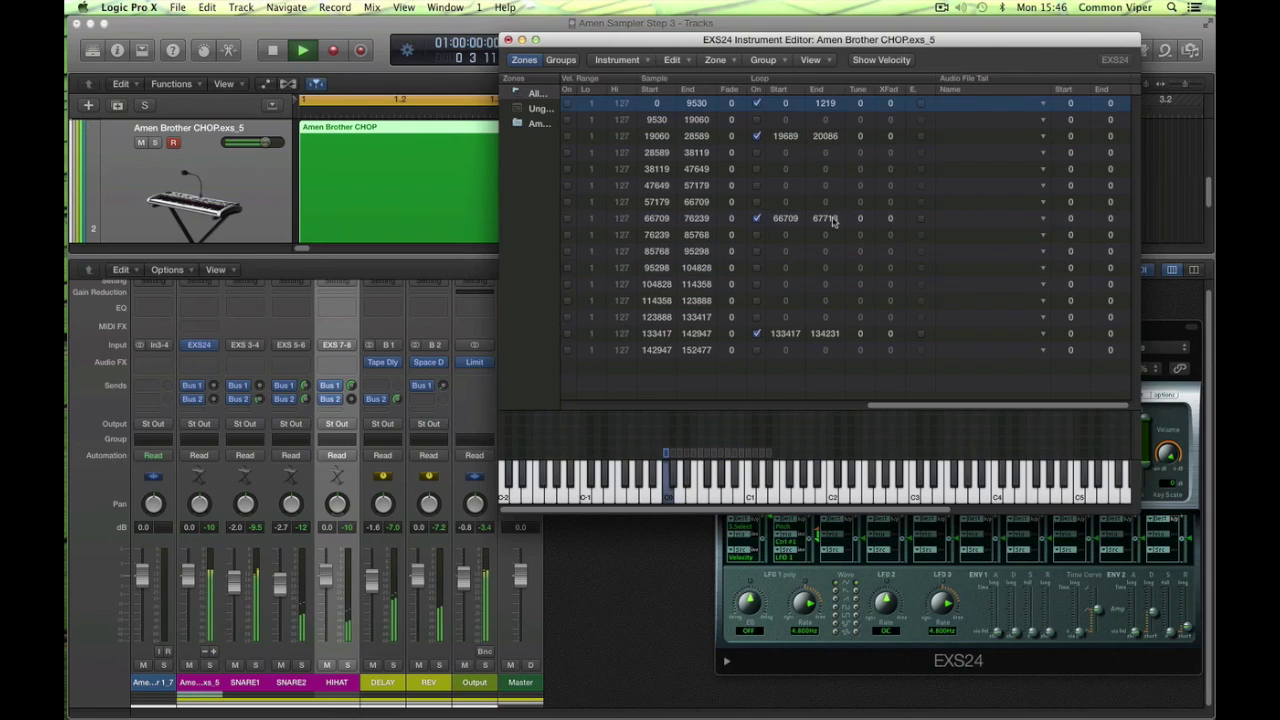
Step: Bring the EXS24 plug-in window forward and lower its filter cutoff to about 39%
{"action": "scroll", "coordinate": [740, 210], "scroll_direction": "left", "scroll_amount": 5}
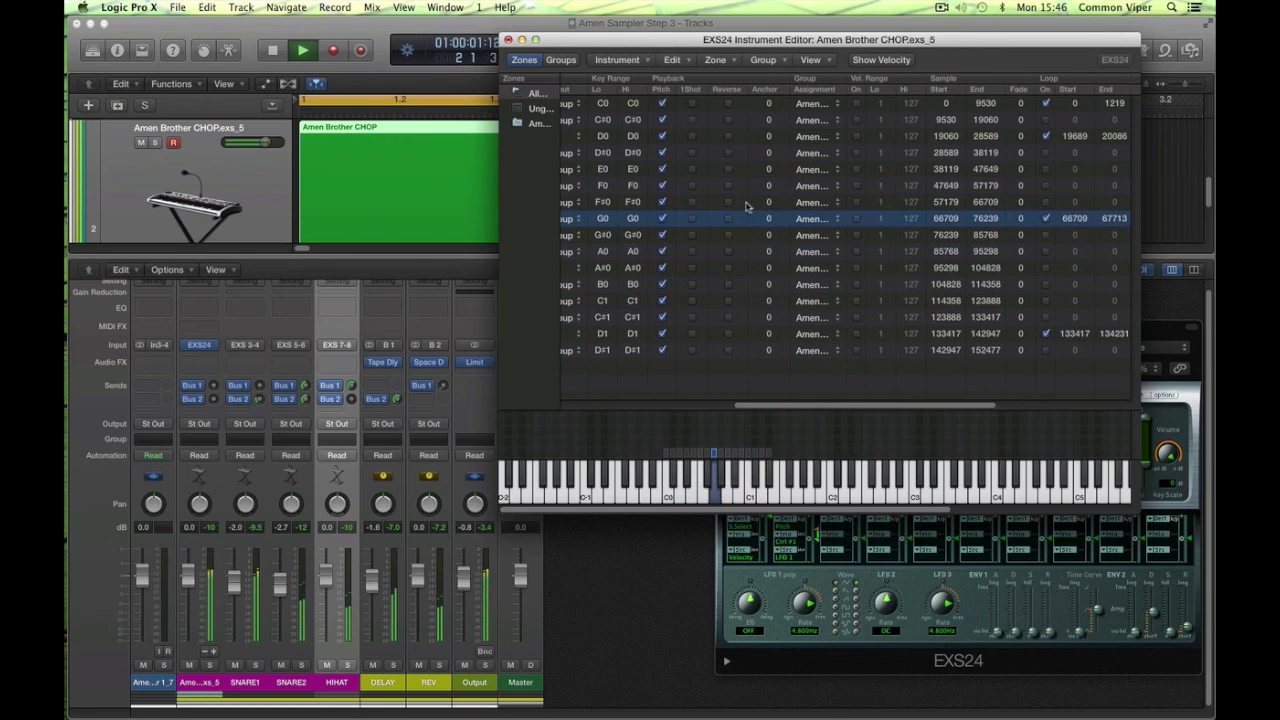
{"action": "scroll", "coordinate": [765, 203], "scroll_direction": "left", "scroll_amount": 1}
{"action": "left_click", "coordinate": [1156, 330]}
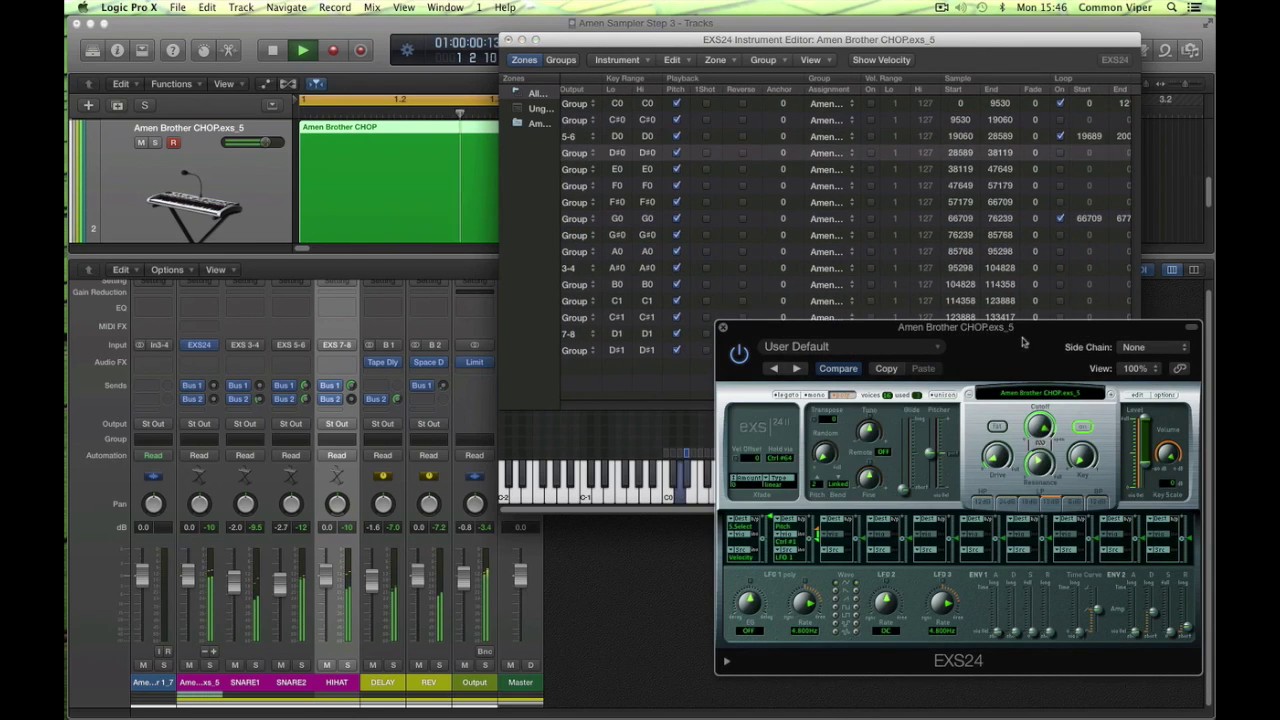
{"action": "left_click_drag", "start_coordinate": [1038, 428], "coordinate": [1028, 480]}
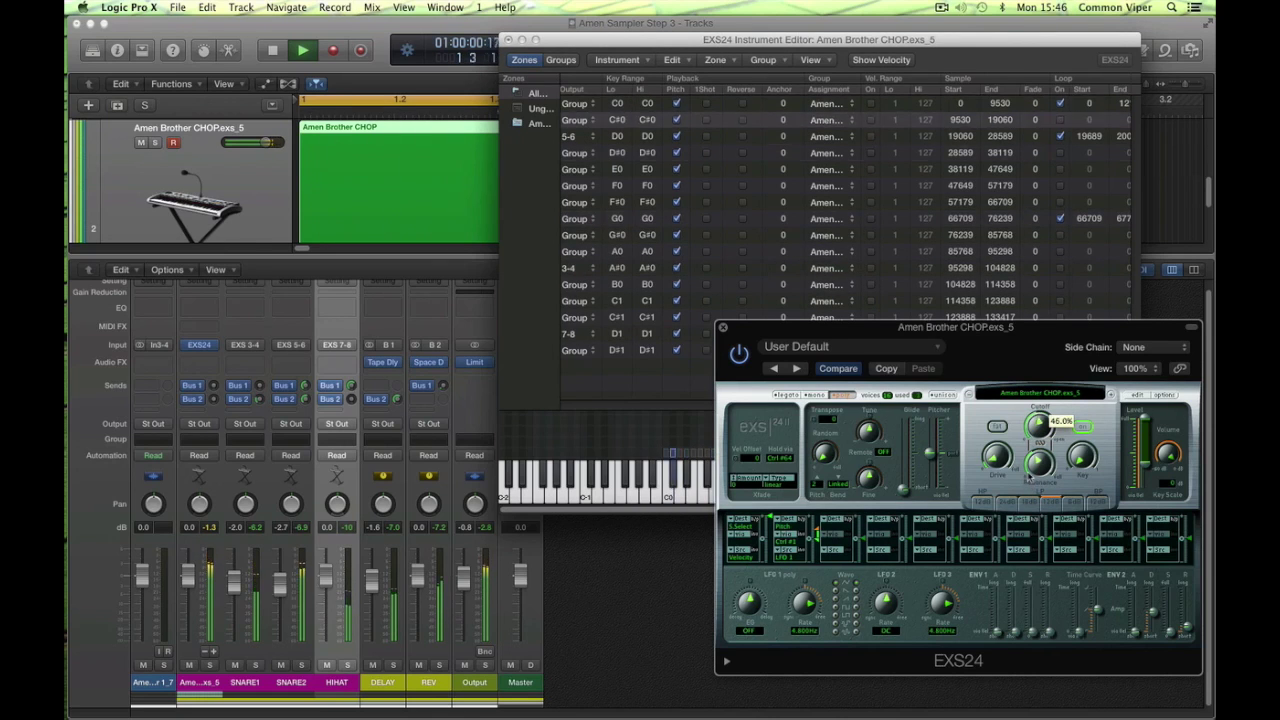
{"action": "left_click_drag", "start_coordinate": [1029, 475], "coordinate": [1029, 472]}
{"action": "left_click_drag", "start_coordinate": [1037, 423], "coordinate": [1028, 483]}
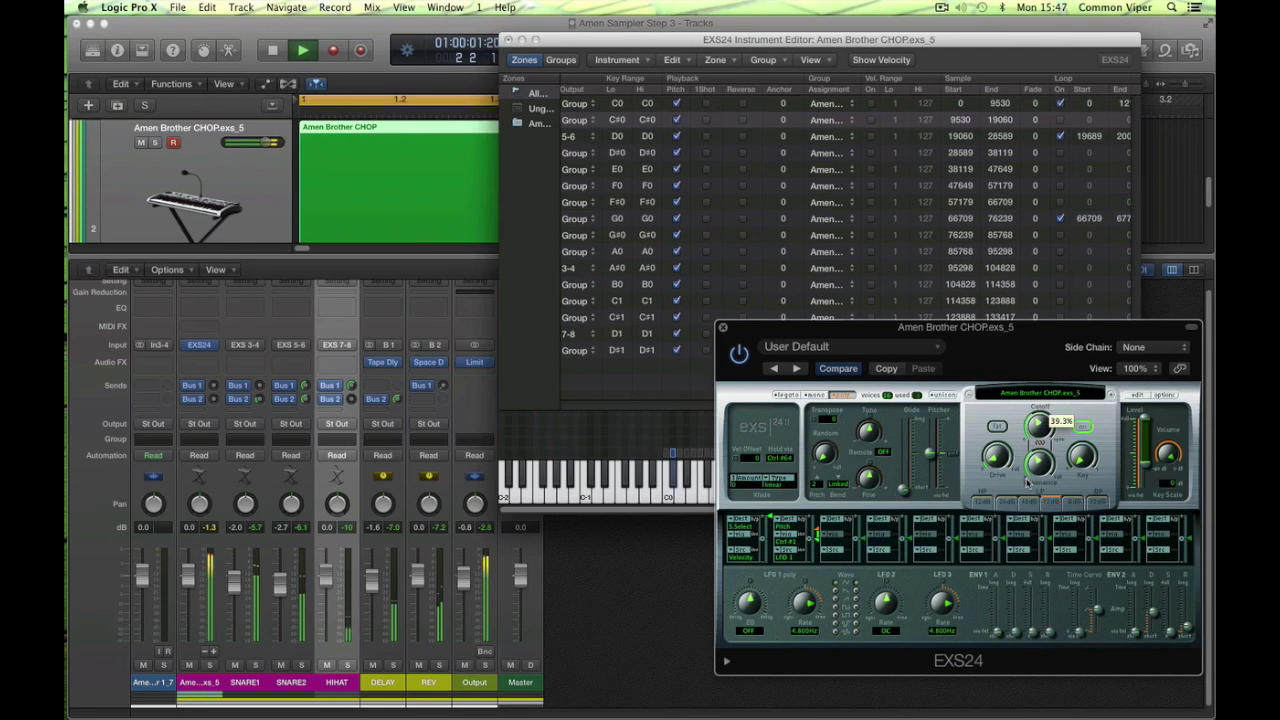
Step: Save the project together with the changes to the EXS instrument Amen Brother CHOP.exs_5
{"action": "left_click", "coordinate": [177, 7]}
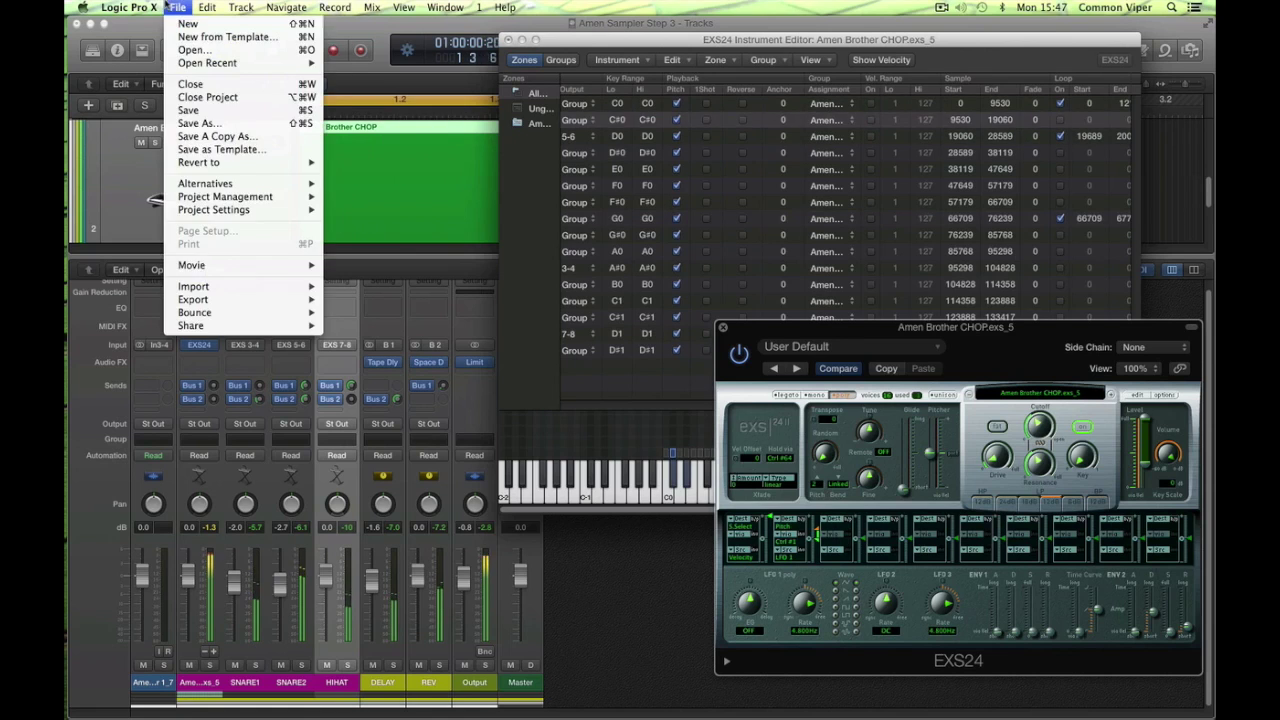
{"action": "left_click", "coordinate": [188, 110]}
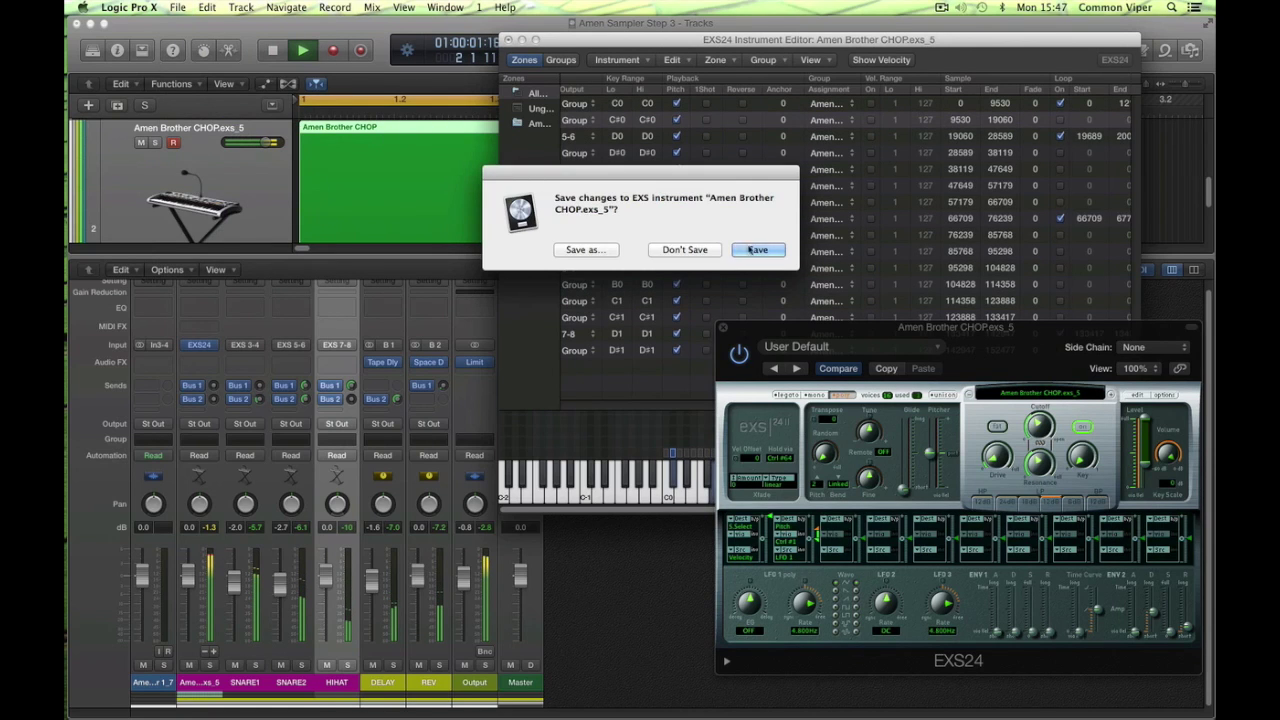
{"action": "left_click", "coordinate": [758, 250]}
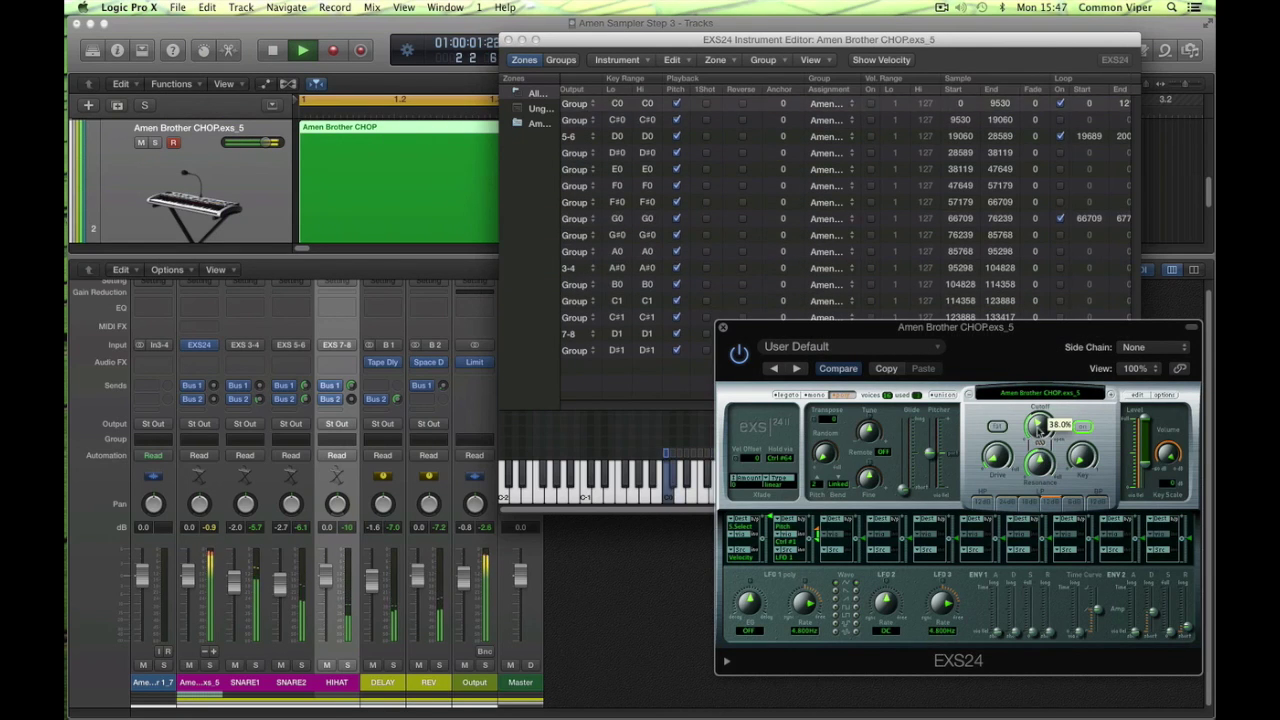
Step: Raise the EXS24 filter cutoff to about 50% and adjust the filter resonance
{"action": "left_click_drag", "start_coordinate": [1039, 431], "coordinate": [1041, 424]}
{"action": "scroll", "coordinate": [1038, 425], "scroll_direction": "up", "scroll_amount": 2}
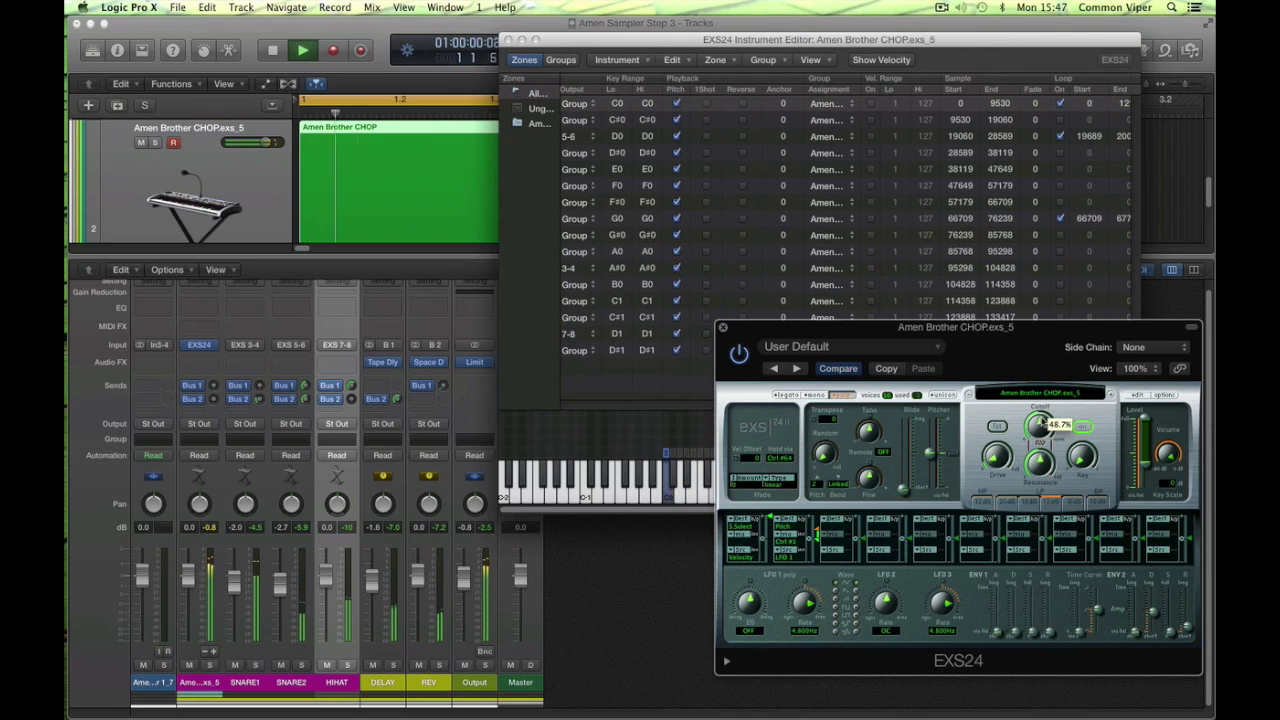
{"action": "scroll", "coordinate": [1038, 425], "scroll_direction": "up", "scroll_amount": 1}
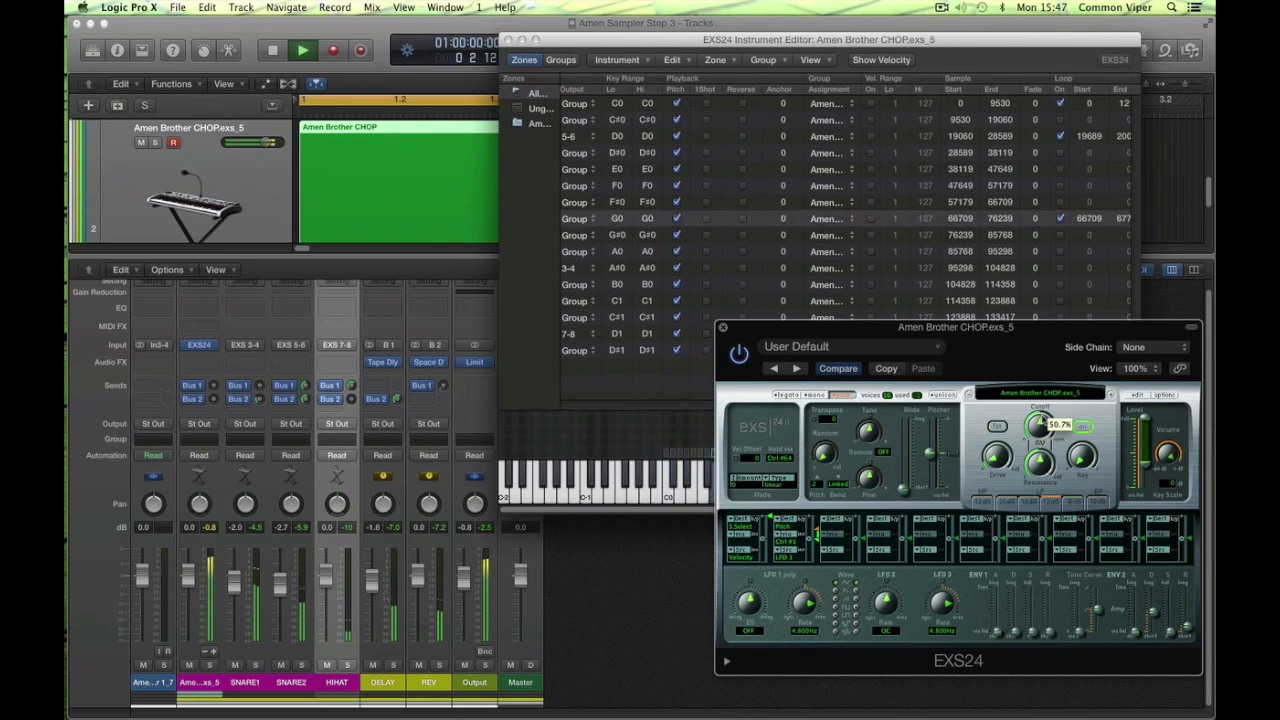
{"action": "left_click_drag", "start_coordinate": [1040, 419], "coordinate": [1040, 421]}
{"action": "left_click_drag", "start_coordinate": [1039, 466], "coordinate": [1039, 481]}
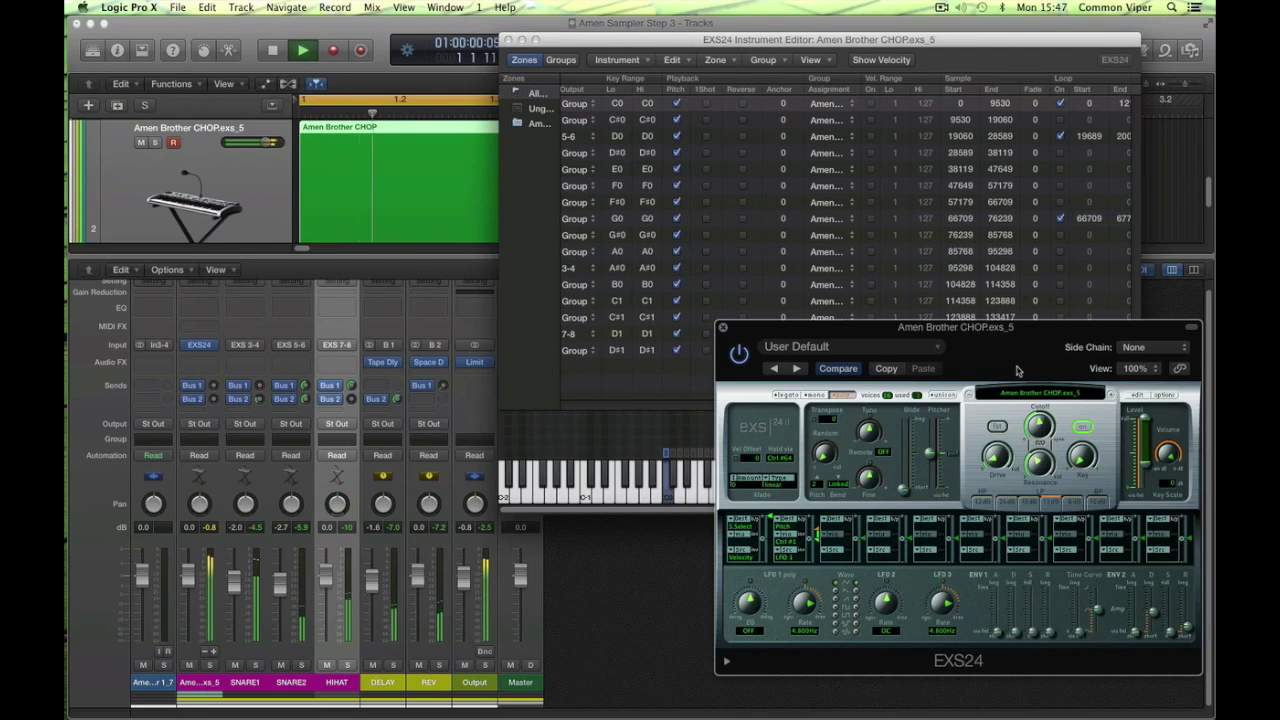
Step: Review the instrument's zone settings, comparing the lists of all zones, ungrouped zones and the Amen Brother group
{"action": "scroll", "coordinate": [823, 148], "scroll_direction": "right", "scroll_amount": 5}
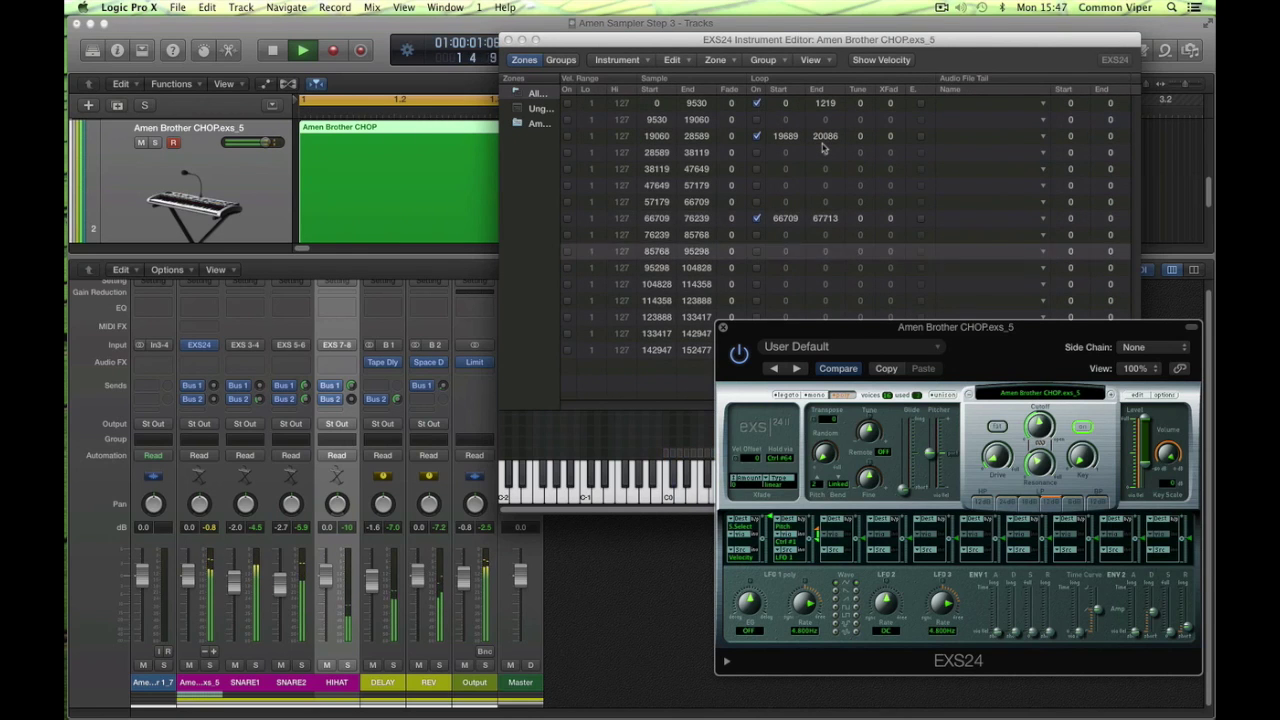
{"action": "scroll", "coordinate": [820, 145], "scroll_direction": "left", "scroll_amount": 5}
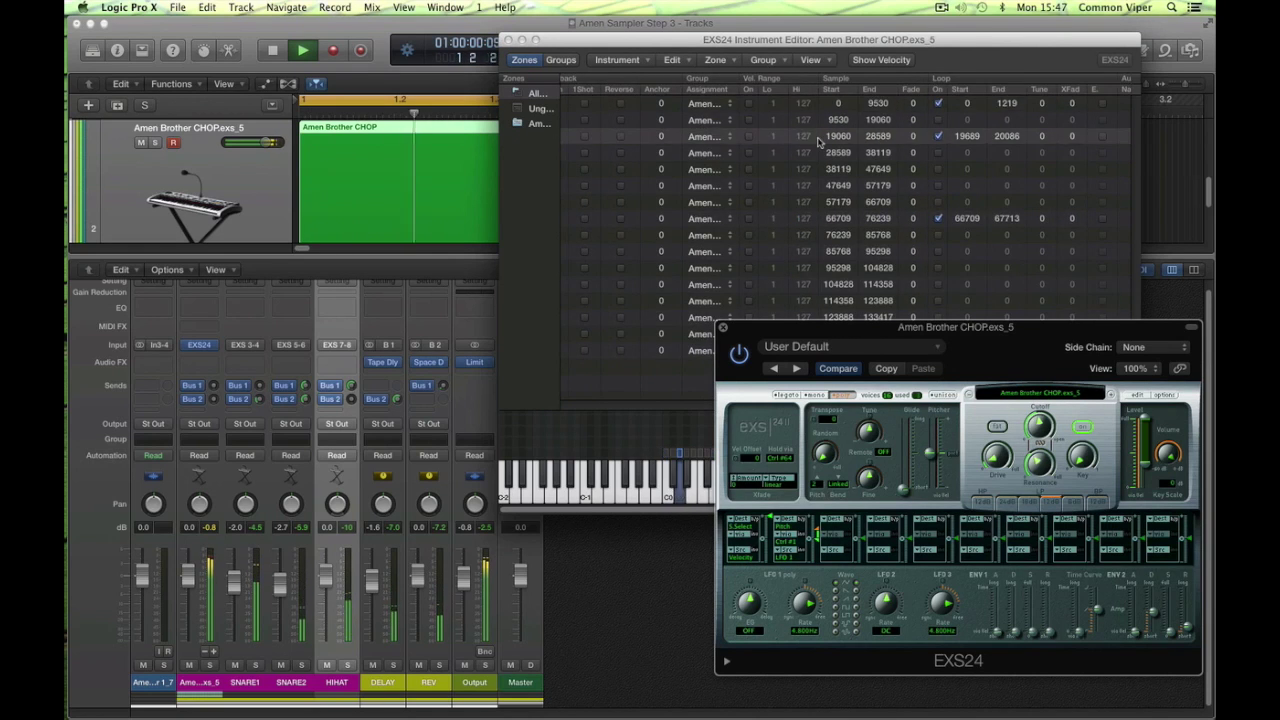
{"action": "scroll", "coordinate": [818, 143], "scroll_direction": "left", "scroll_amount": 5}
{"action": "scroll", "coordinate": [818, 143], "scroll_direction": "left", "scroll_amount": 2}
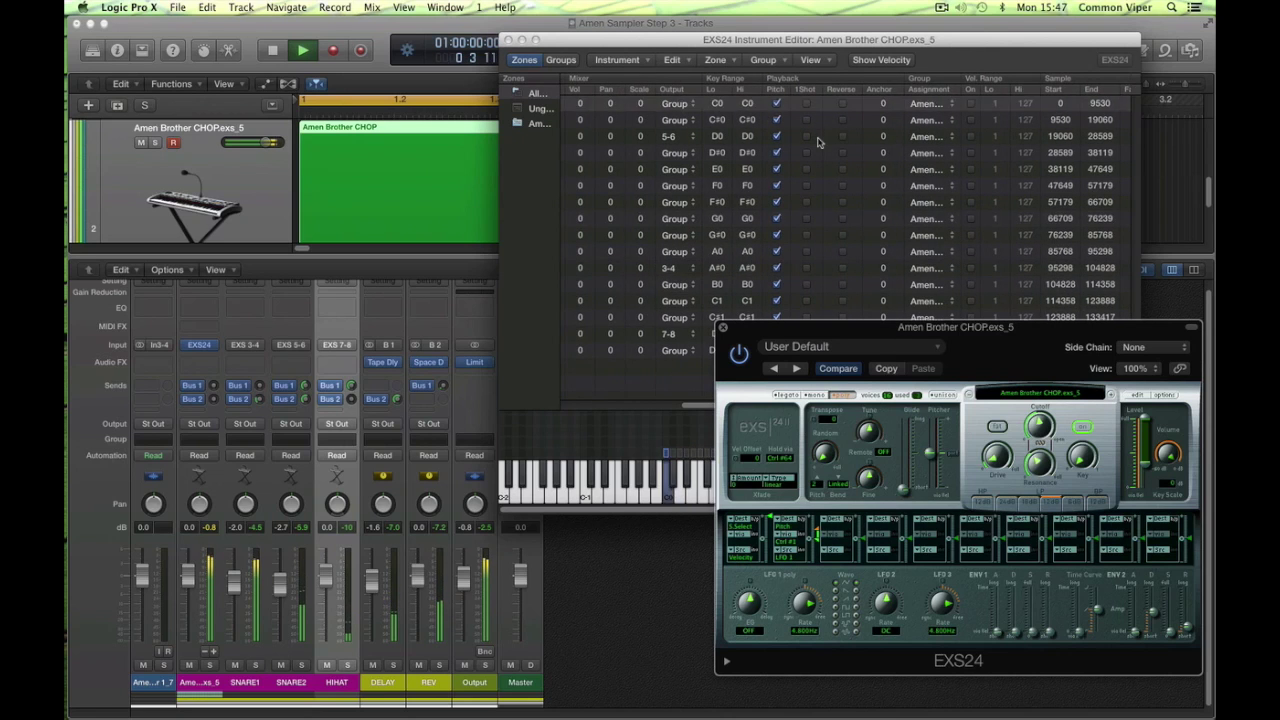
{"action": "left_click", "coordinate": [538, 113]}
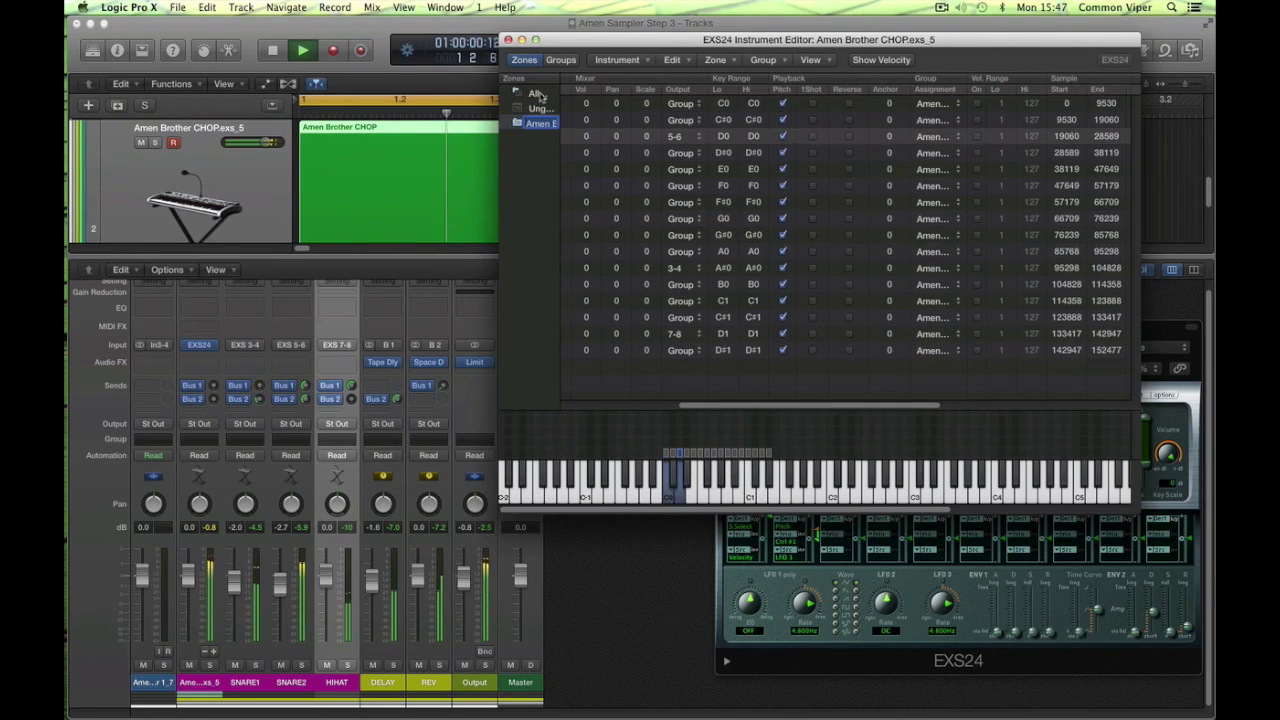
{"action": "left_click", "coordinate": [535, 93]}
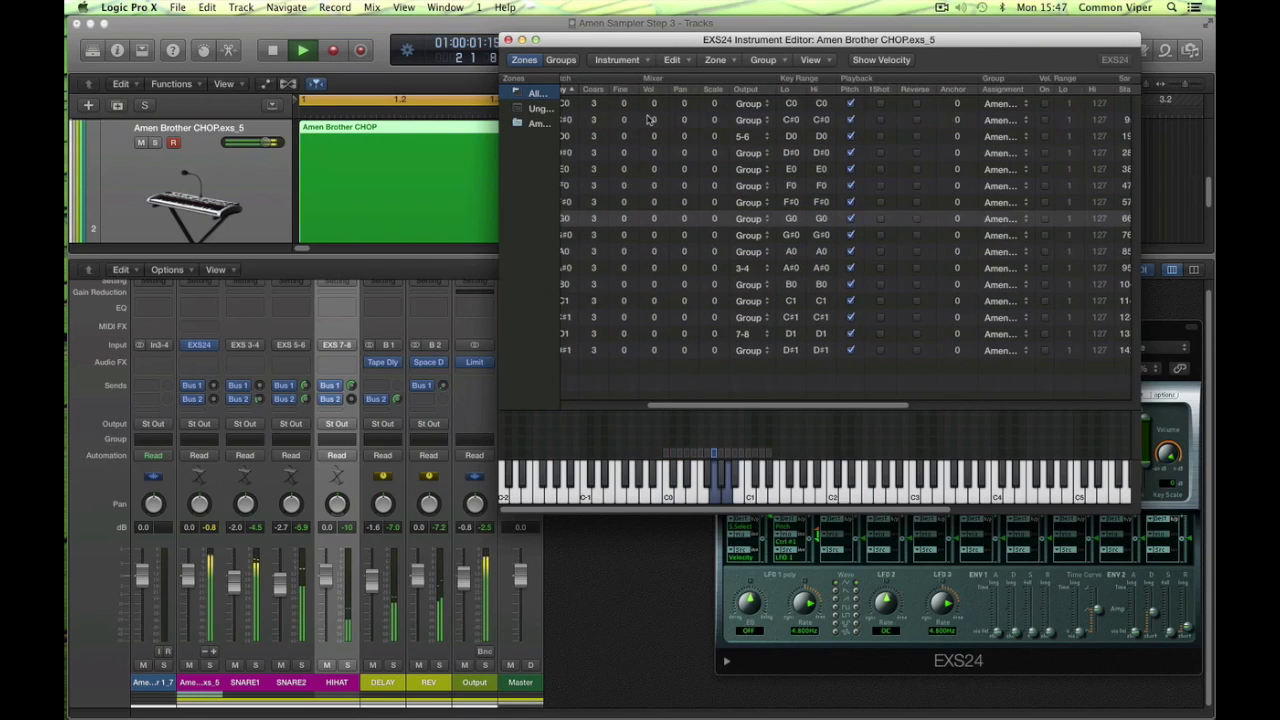
{"action": "scroll", "coordinate": [640, 120], "scroll_direction": "left", "scroll_amount": 5}
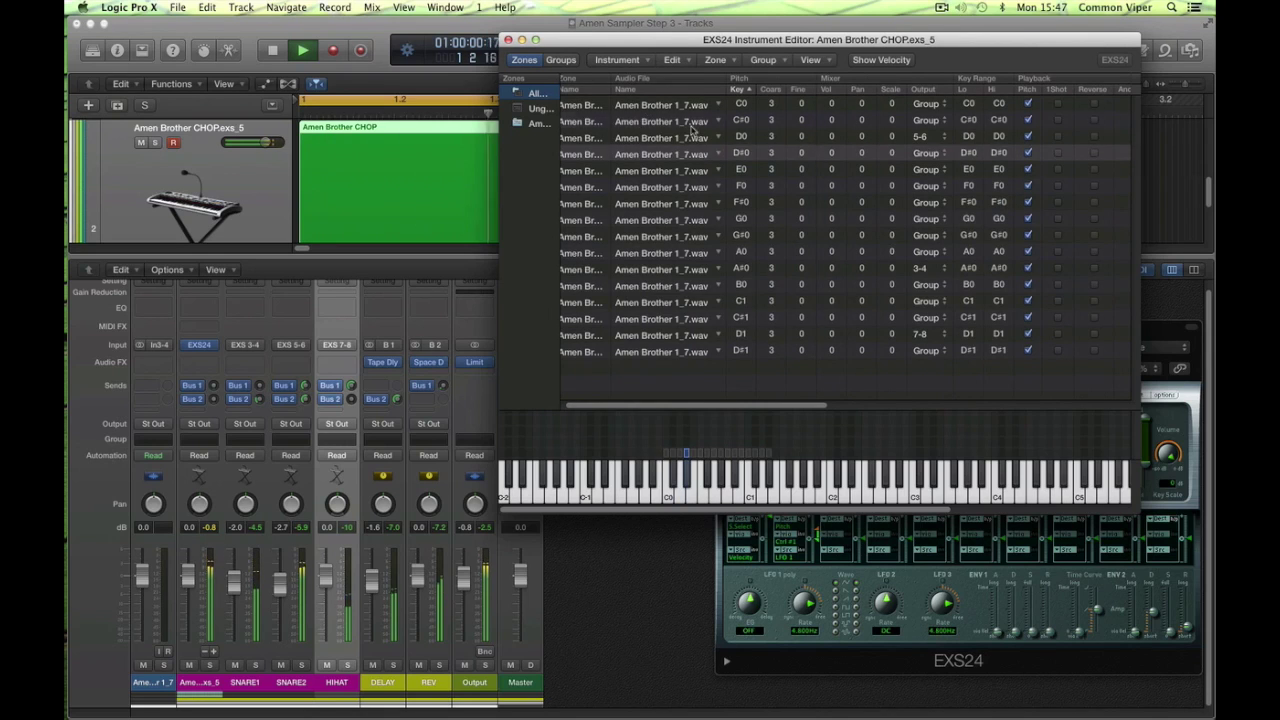
{"action": "scroll", "coordinate": [660, 118], "scroll_direction": "left", "scroll_amount": 1}
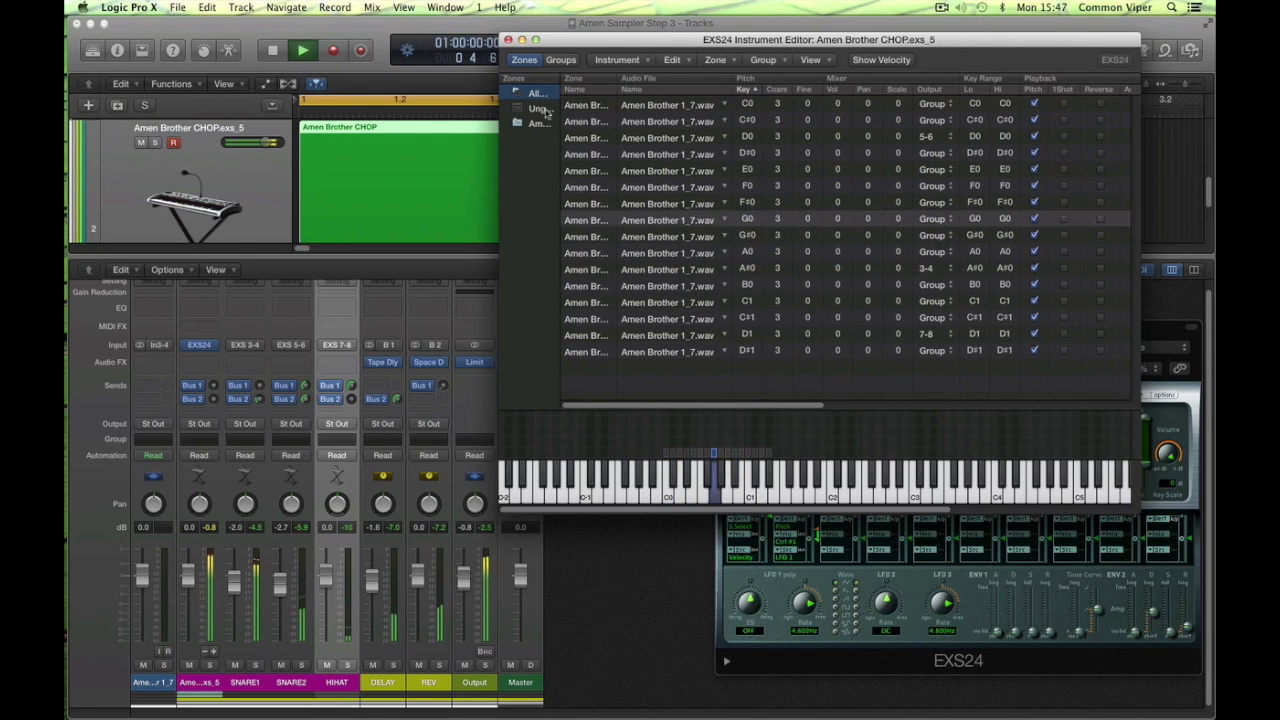
{"action": "left_click", "coordinate": [532, 109]}
{"action": "left_click", "coordinate": [534, 122]}
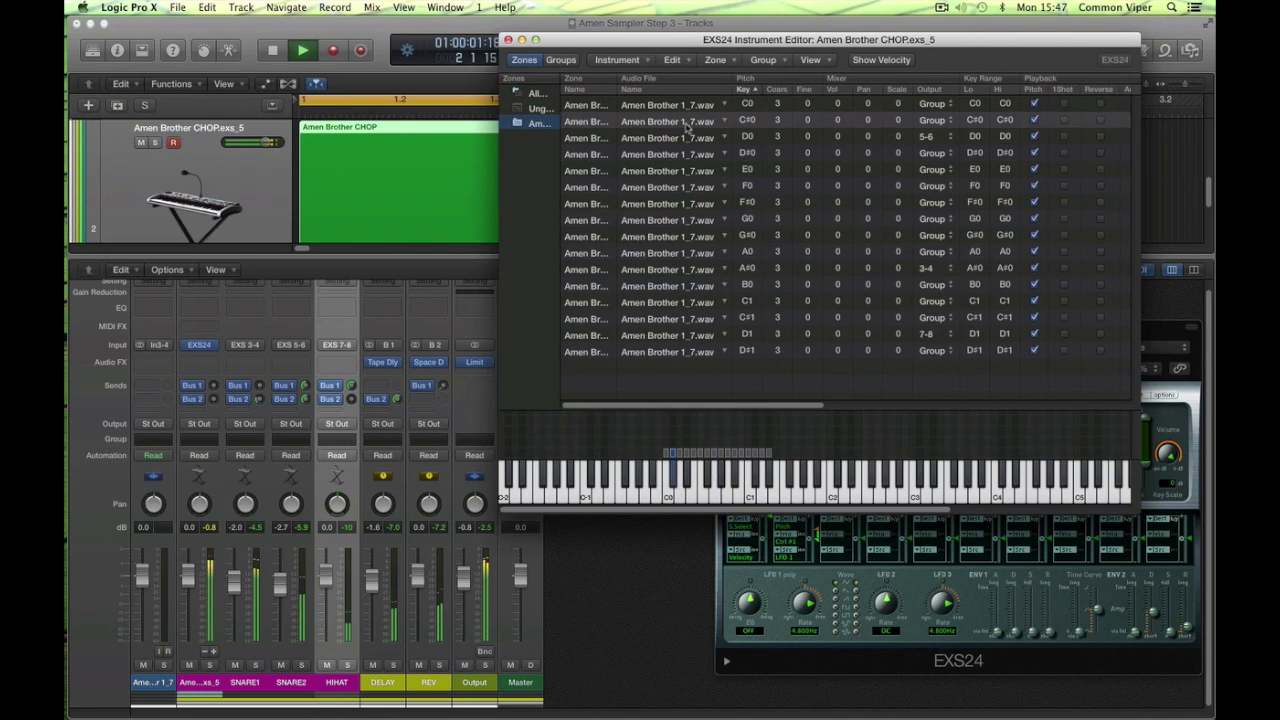
Step: Examine the Amen Brother group's zones from their loop points back through sample range, key range, output and pitch
{"action": "scroll", "coordinate": [700, 120], "scroll_direction": "right", "scroll_amount": 10}
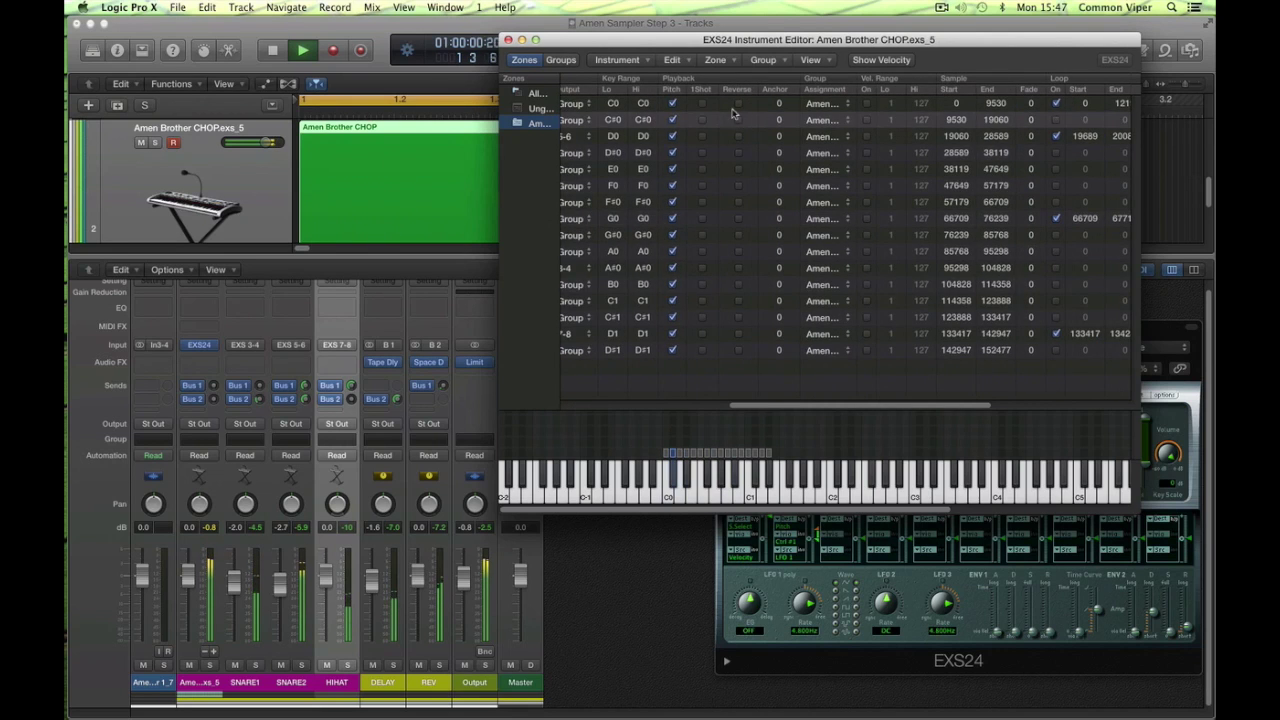
{"action": "scroll", "coordinate": [732, 113], "scroll_direction": "right", "scroll_amount": 10}
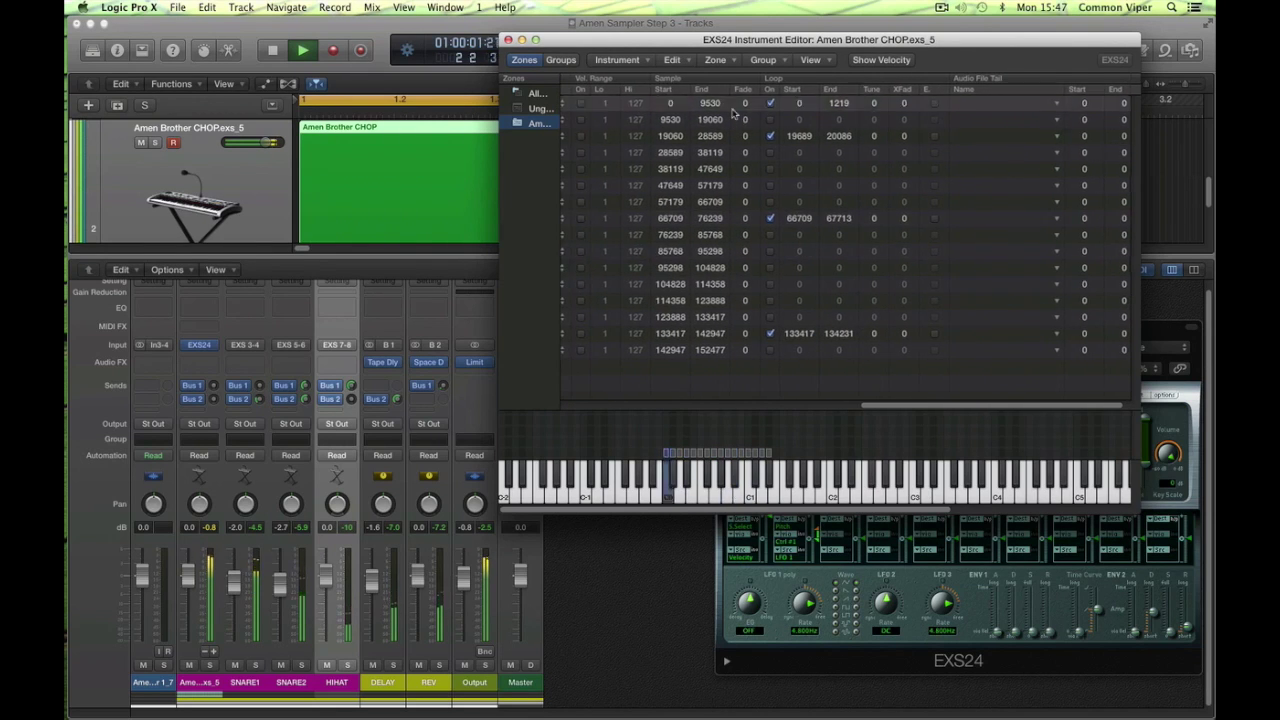
{"action": "scroll", "coordinate": [732, 113], "scroll_direction": "left", "scroll_amount": 5}
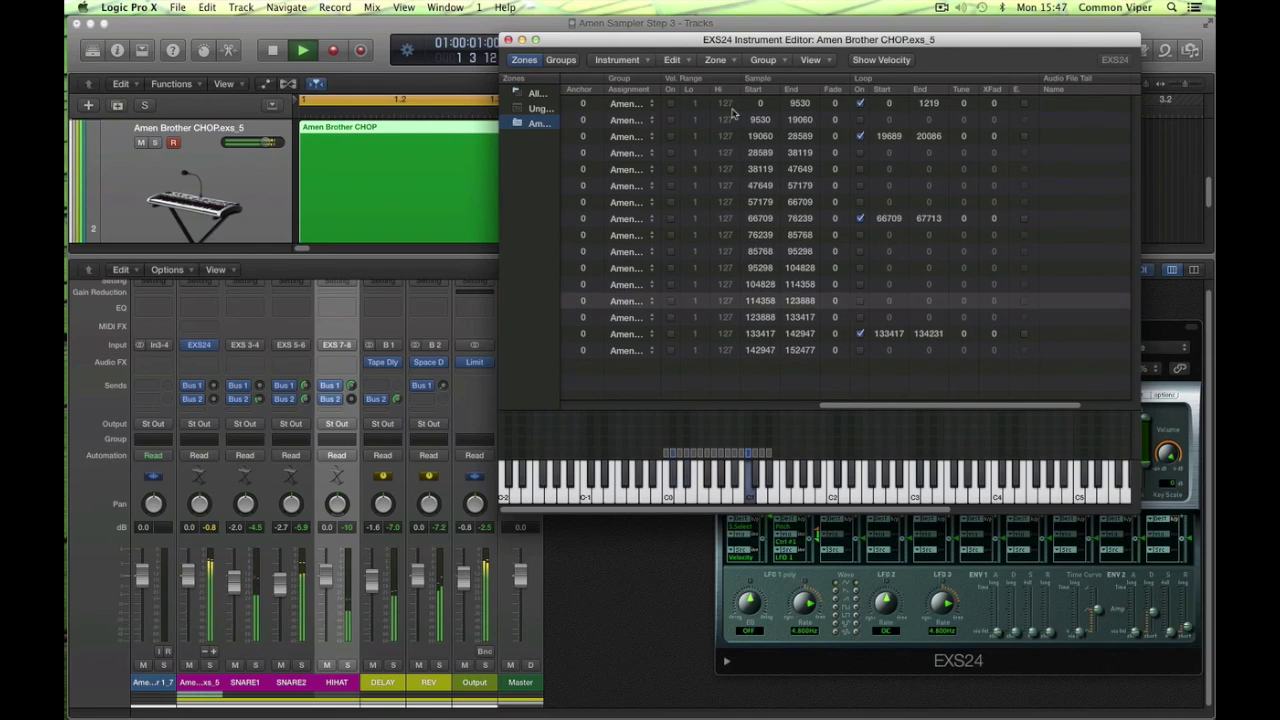
{"action": "scroll", "coordinate": [732, 113], "scroll_direction": "left", "scroll_amount": 5}
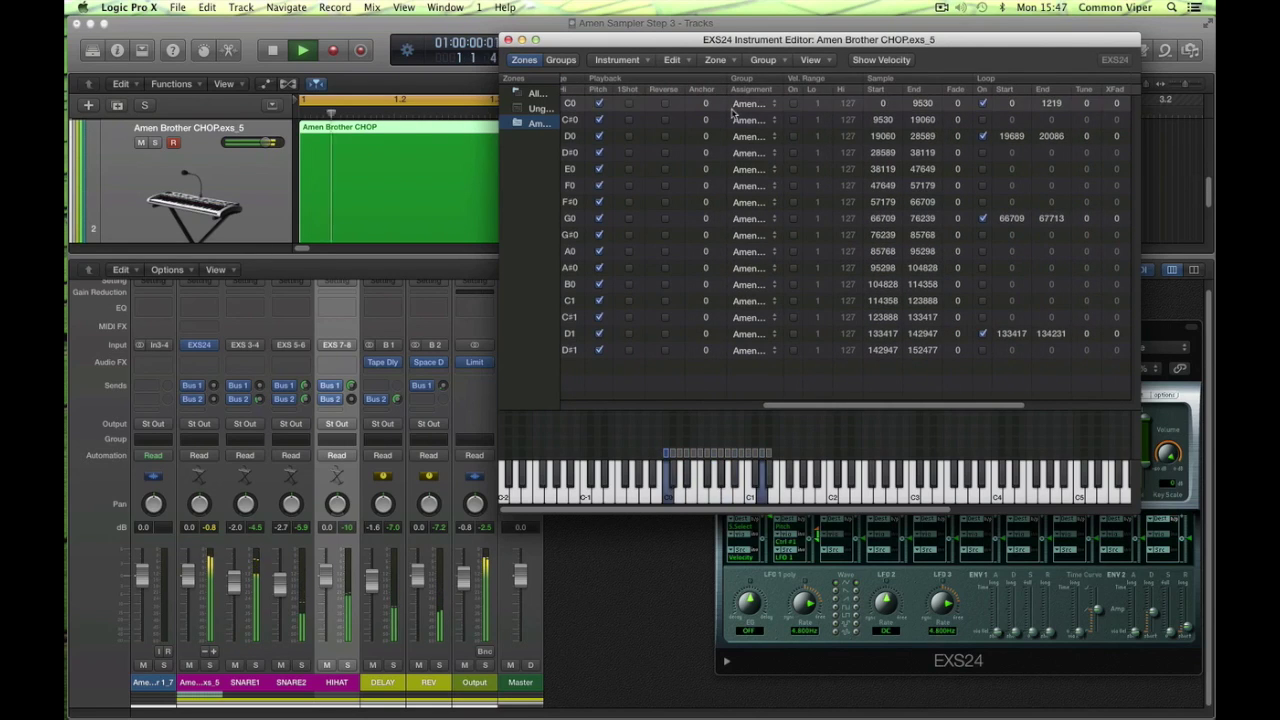
{"action": "scroll", "coordinate": [732, 113], "scroll_direction": "left", "scroll_amount": 3}
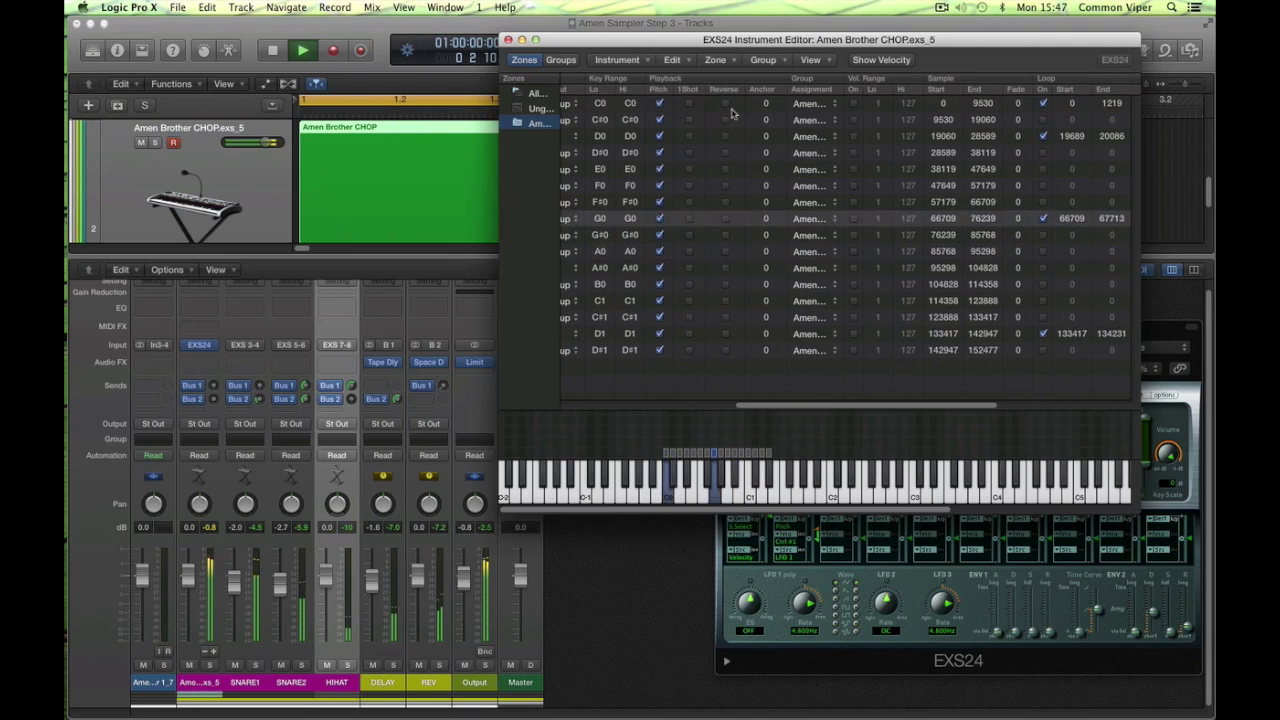
{"action": "scroll", "coordinate": [732, 113], "scroll_direction": "left", "scroll_amount": 3}
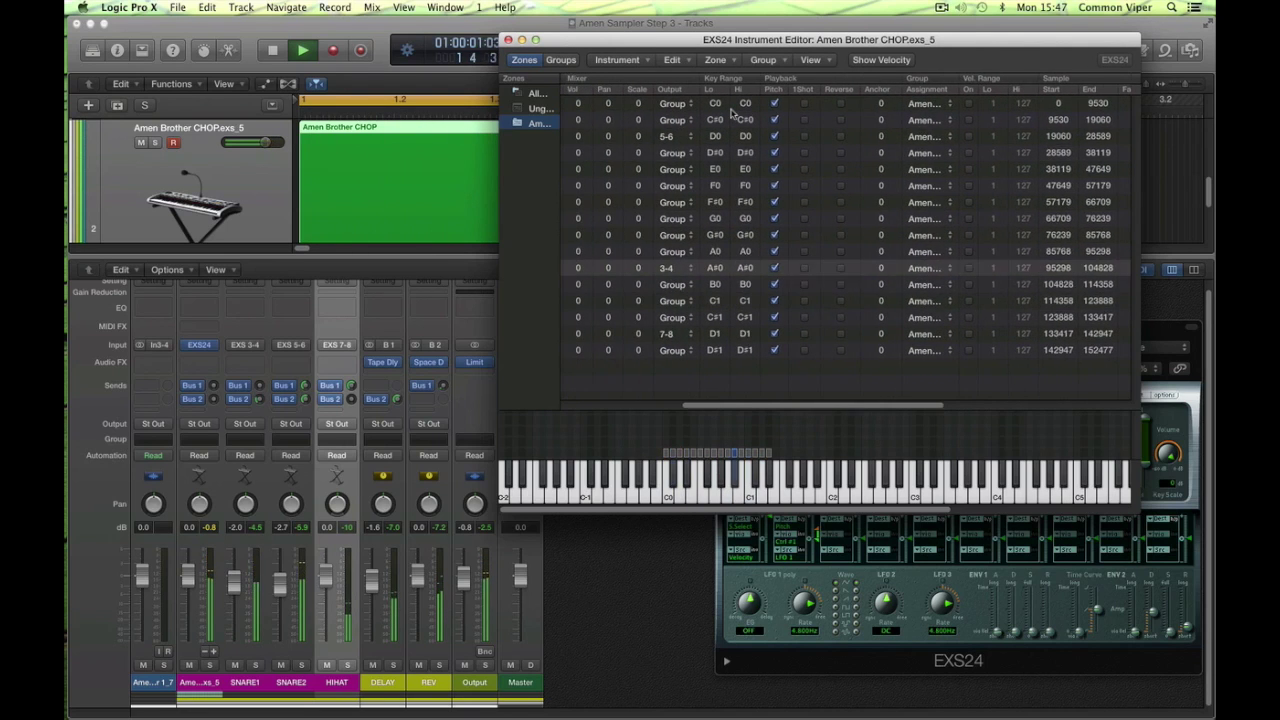
{"action": "scroll", "coordinate": [732, 113], "scroll_direction": "left", "scroll_amount": 2}
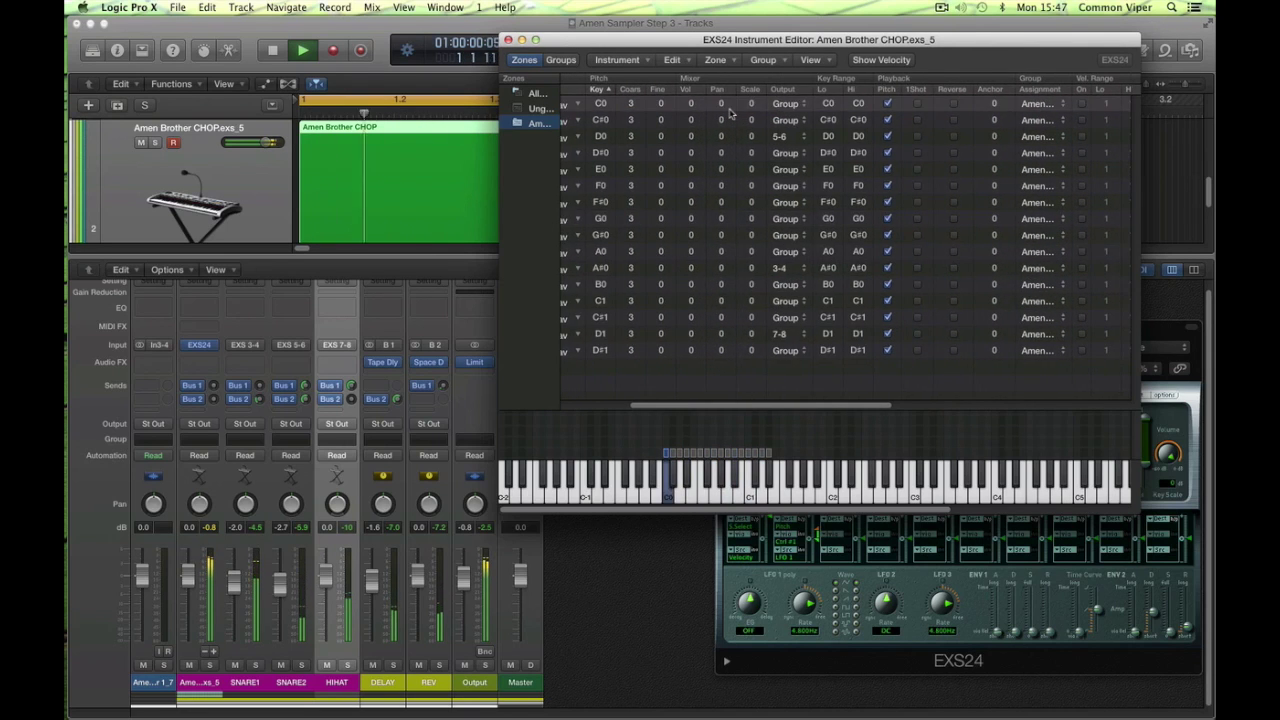
{"action": "scroll", "coordinate": [730, 113], "scroll_direction": "left", "scroll_amount": 3}
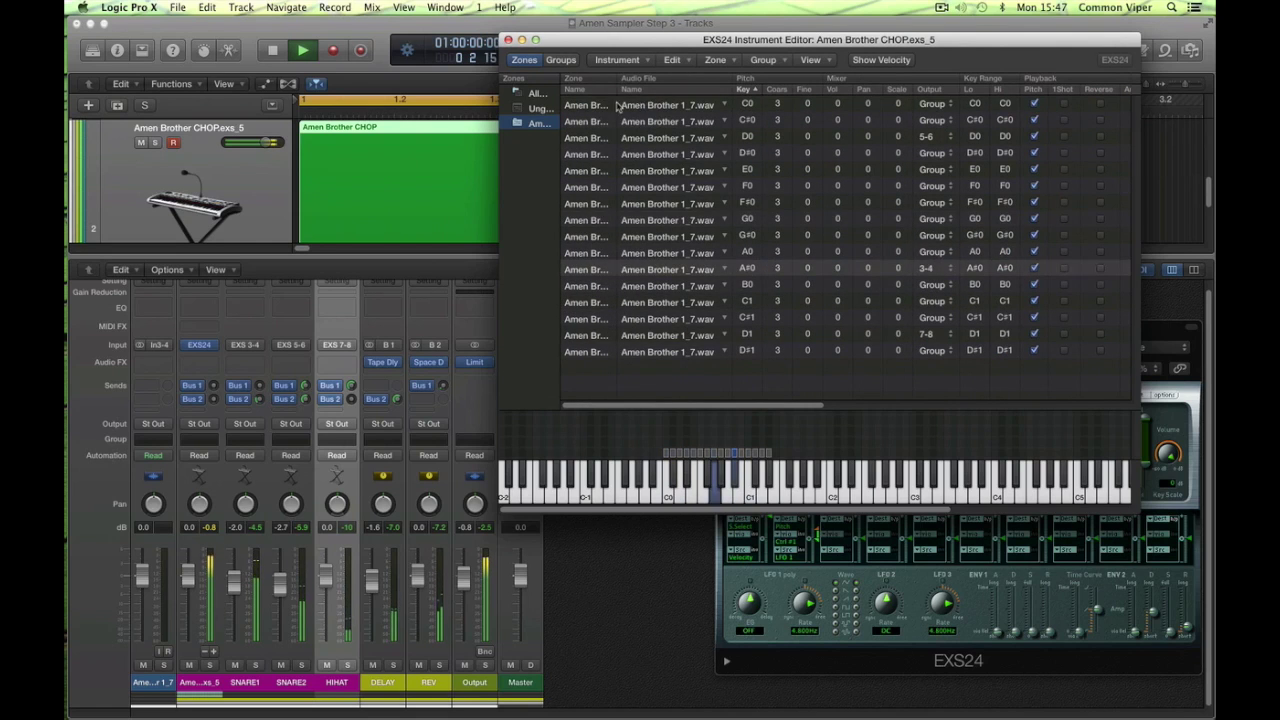
Step: Stop playback, show the instrument's group settings with filter and envelope offsets, and restart playback
{"action": "key", "text": "space"}
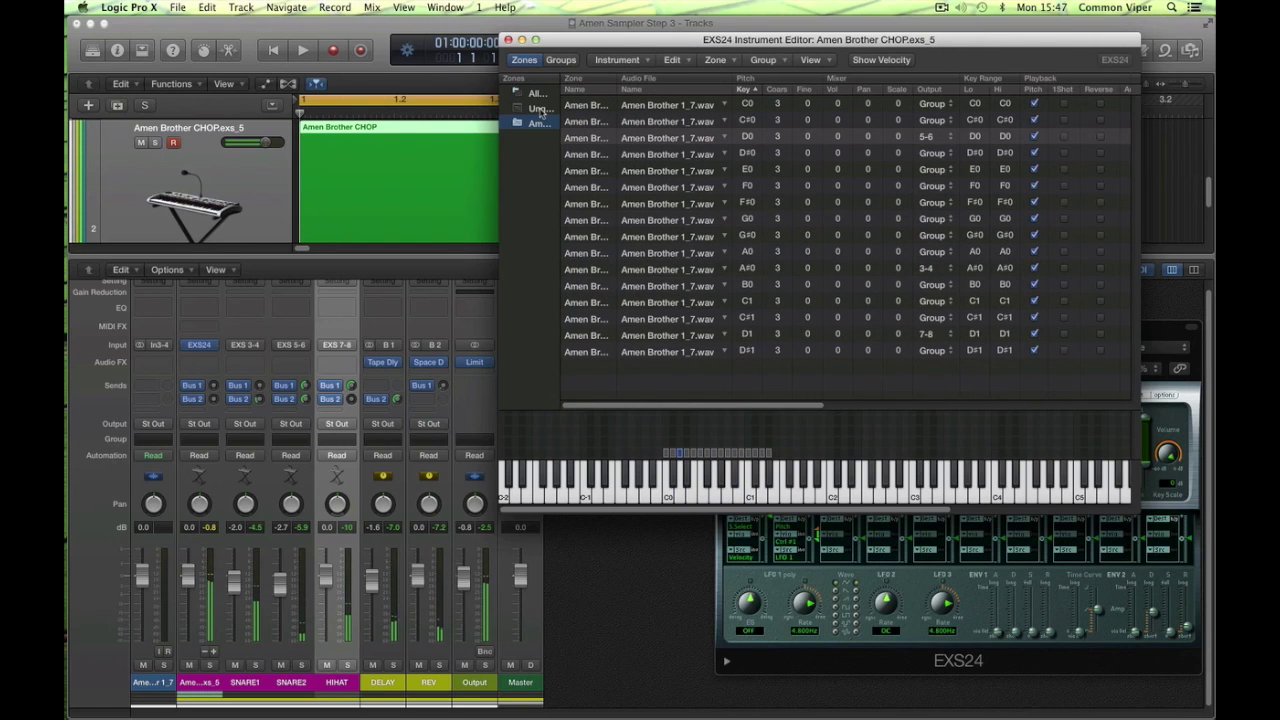
{"action": "left_click", "coordinate": [560, 60]}
{"action": "scroll", "coordinate": [750, 119], "scroll_direction": "right", "scroll_amount": 1}
{"action": "key", "text": "space"}
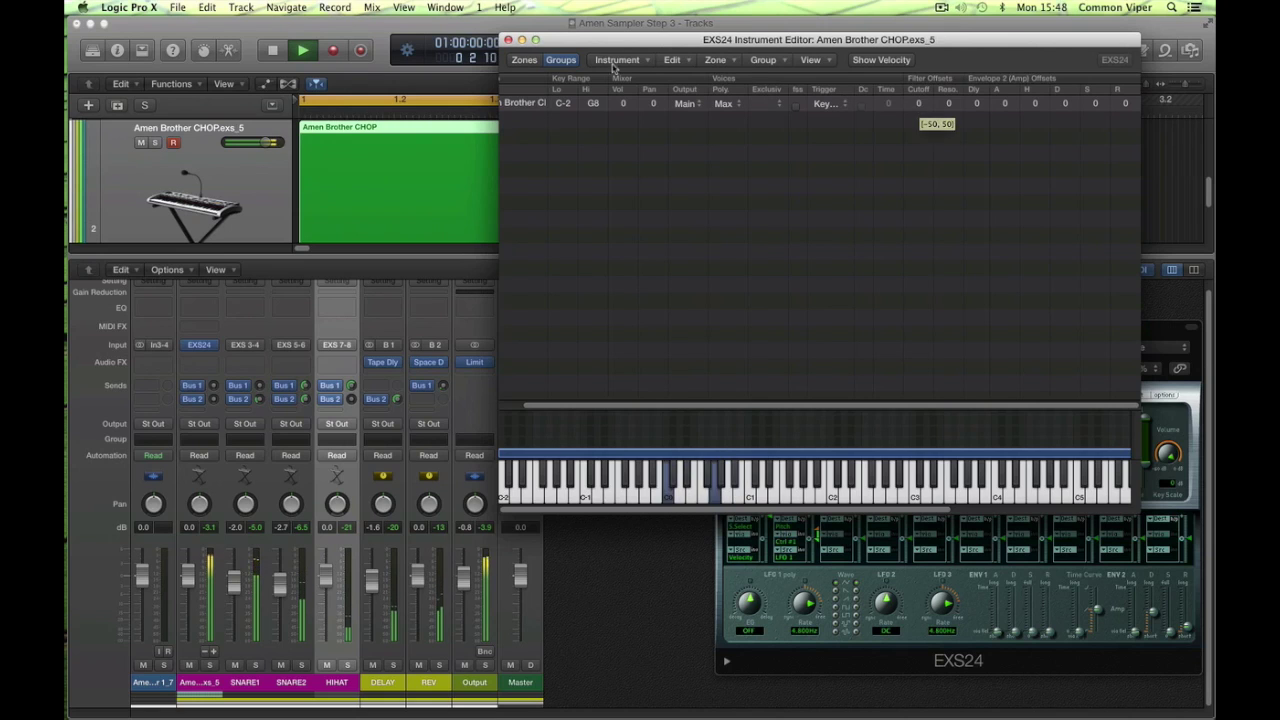
Step: Stop playback, return to the instrument's zone list and create a new zone group named STUFF
{"action": "left_click", "coordinate": [525, 60]}
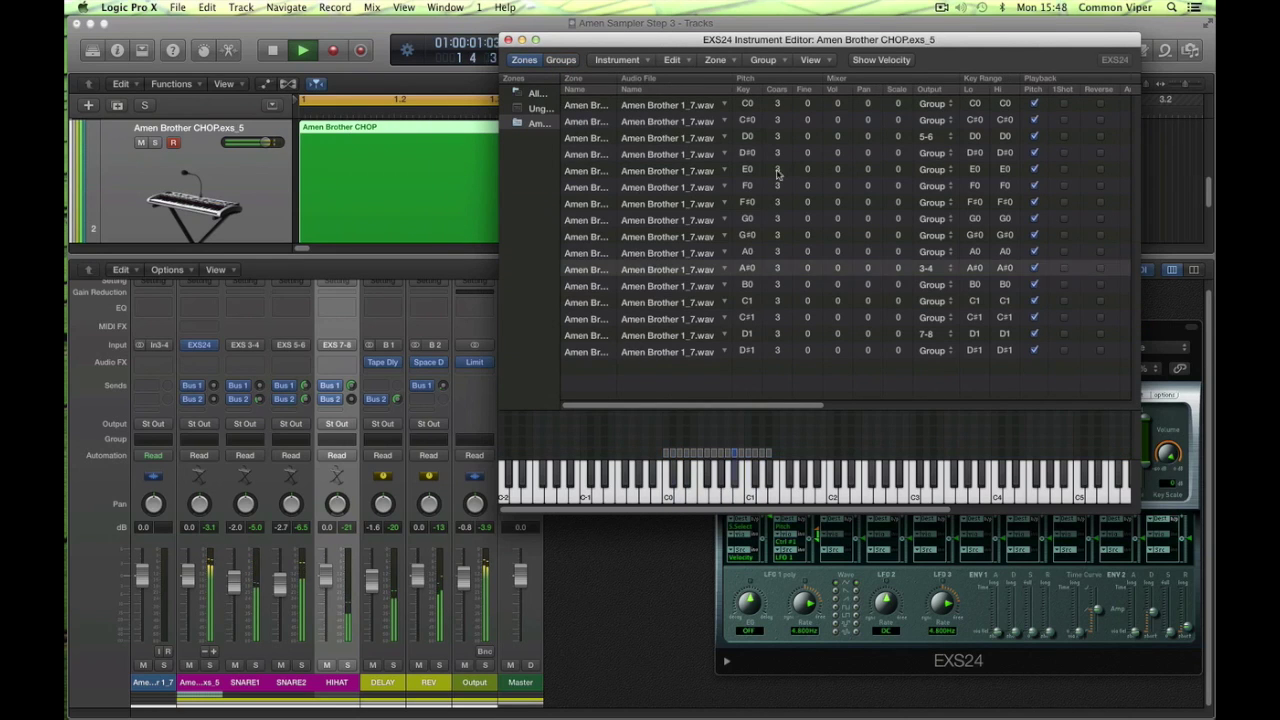
{"action": "key", "text": "space"}
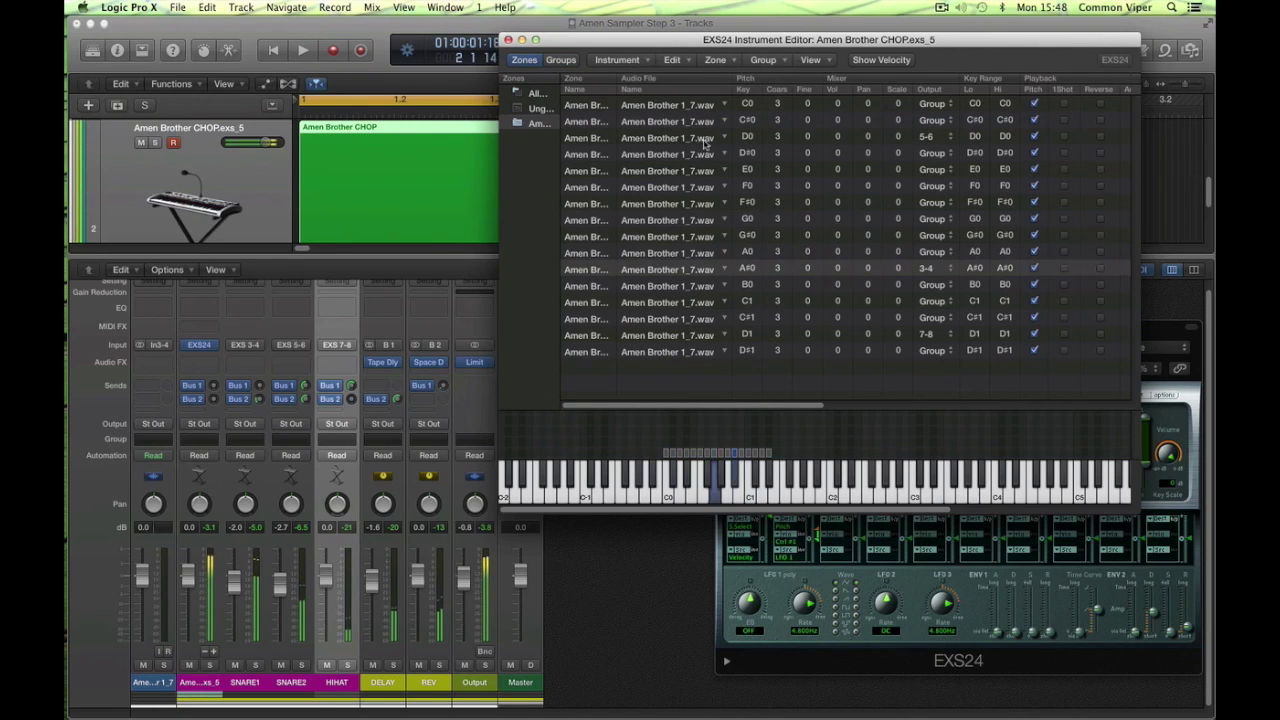
{"action": "left_click", "coordinate": [665, 138]}
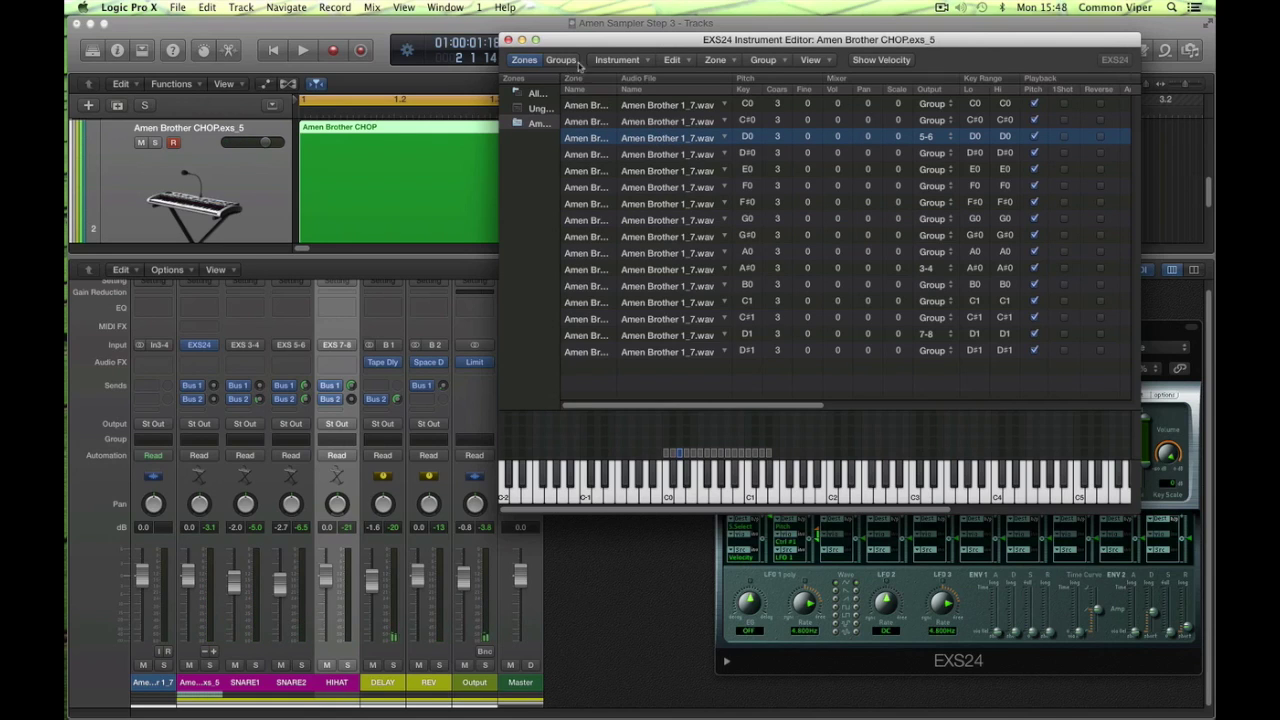
{"action": "left_click", "coordinate": [763, 60]}
{"action": "left_click", "coordinate": [800, 78]}
{"action": "left_click", "coordinate": [528, 141]}
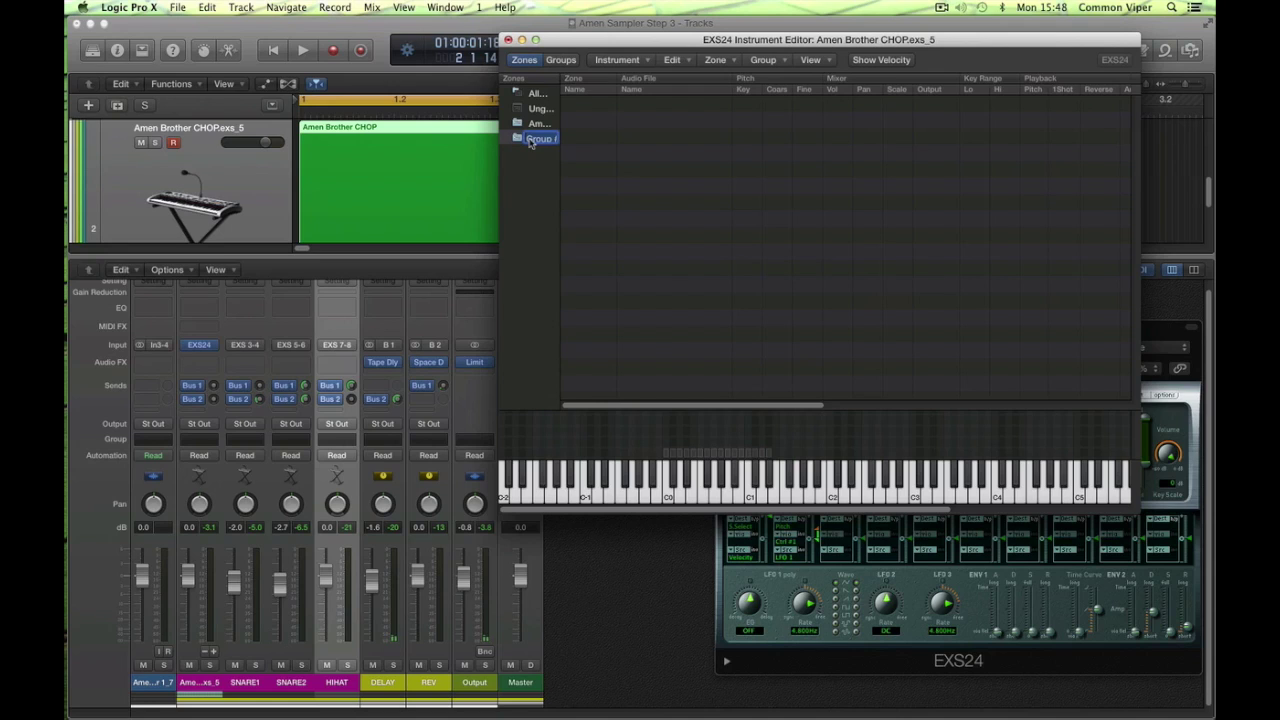
{"action": "double_click", "coordinate": [531, 141]}
{"action": "type", "text": "STUFF"}
Step: From the list of all zones, assign the C0, A#0 and D1 zones to the STUFF group
{"action": "left_click", "coordinate": [538, 95]}
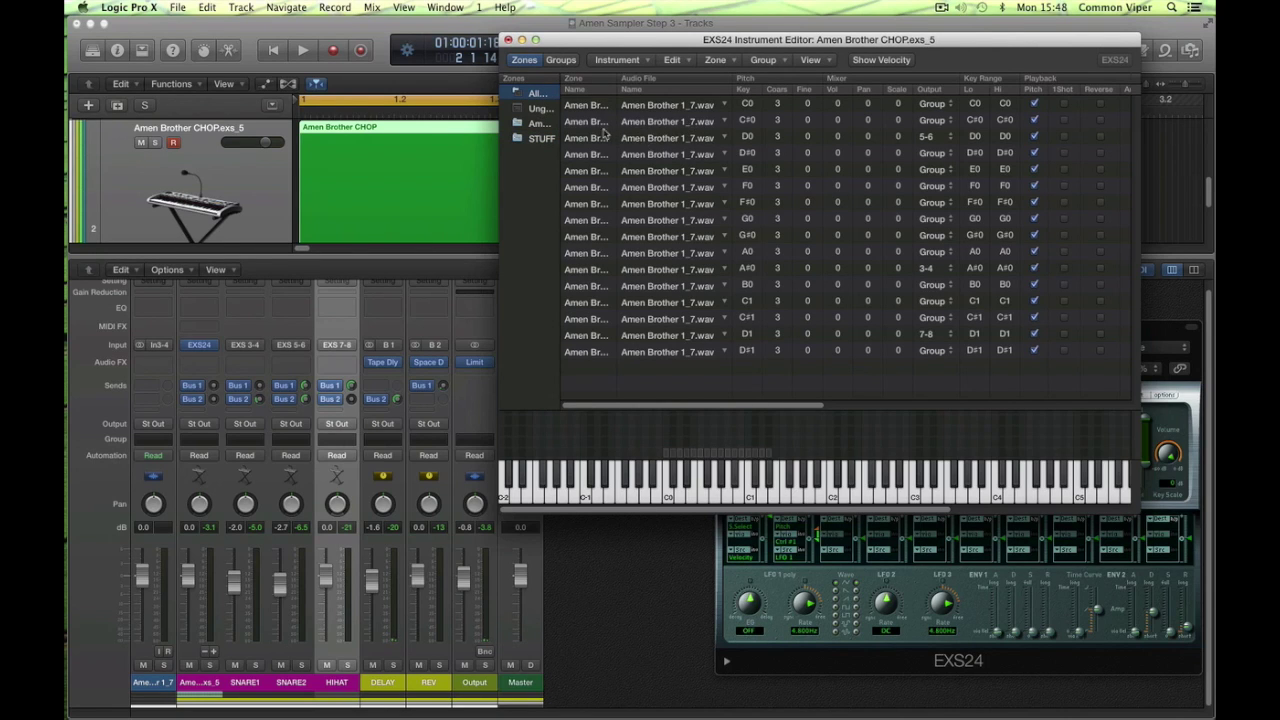
{"action": "left_click_drag", "start_coordinate": [589, 106], "coordinate": [538, 138]}
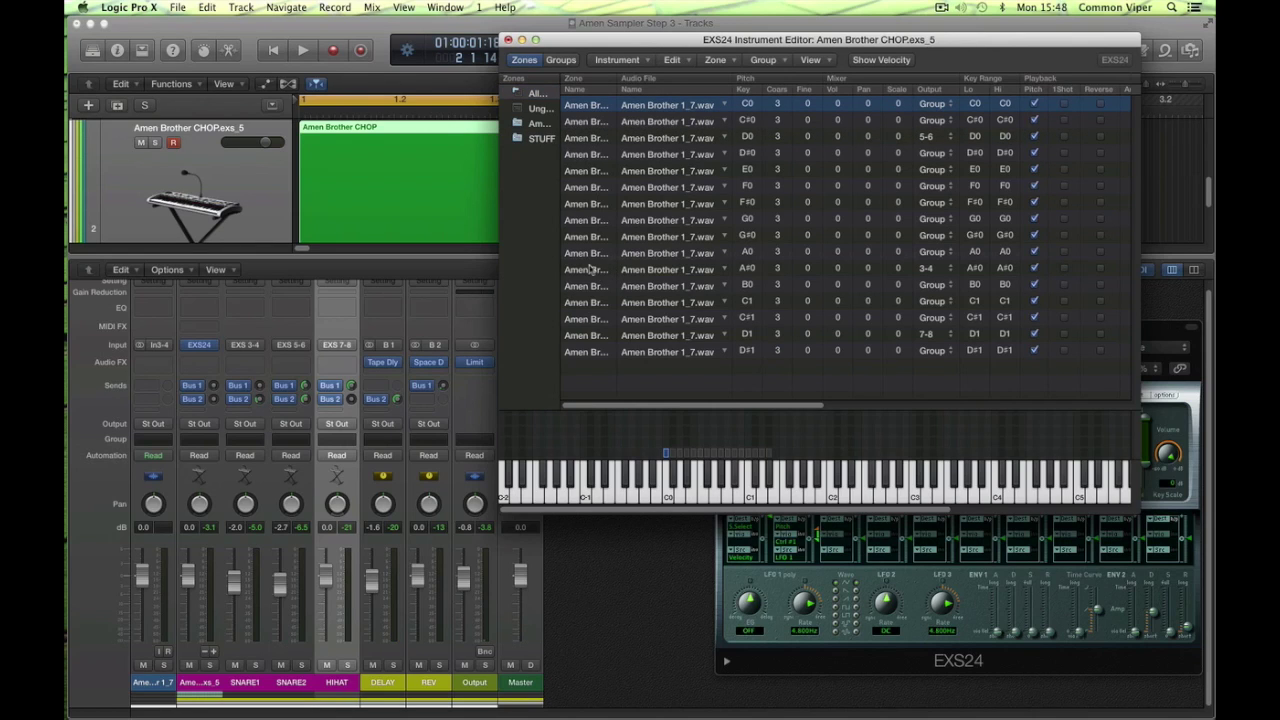
{"action": "left_click_drag", "start_coordinate": [582, 261], "coordinate": [547, 141]}
{"action": "left_click_drag", "start_coordinate": [592, 338], "coordinate": [540, 143]}
Step: Show the group settings, start playback and set the STUFF group's filter cutoff offset to 37
{"action": "left_click", "coordinate": [561, 60]}
{"action": "scroll", "coordinate": [546, 122], "scroll_direction": "left", "scroll_amount": 2}
{"action": "left_click", "coordinate": [533, 122]}
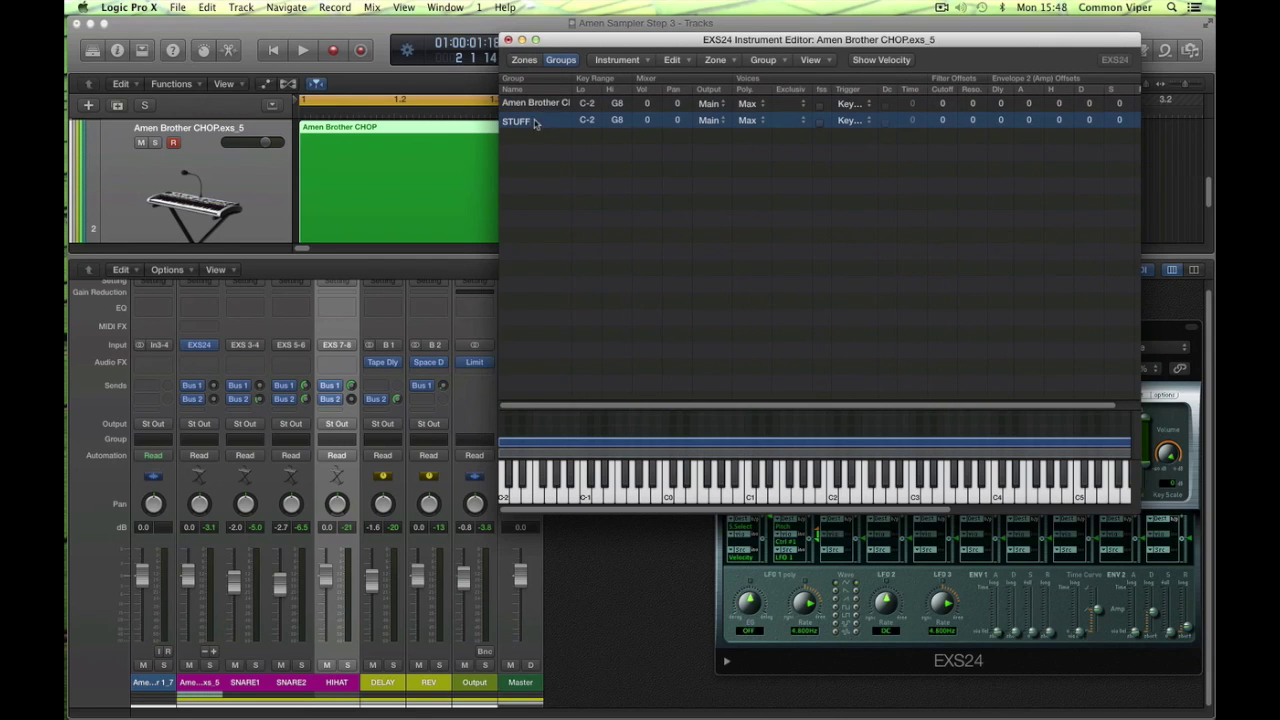
{"action": "scroll", "coordinate": [853, 170], "scroll_direction": "right", "scroll_amount": 2}
{"action": "key", "text": "space"}
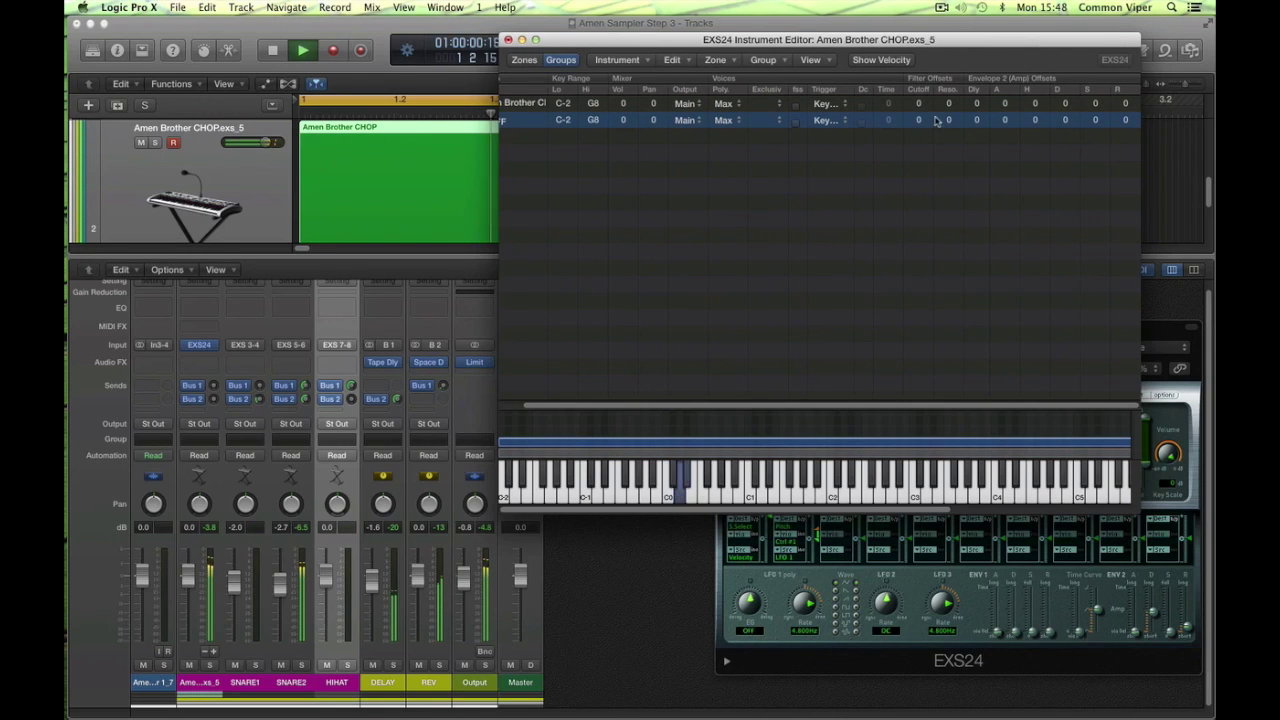
{"action": "left_click_drag", "start_coordinate": [919, 121], "coordinate": [714, 53]}
{"action": "left_click_drag", "start_coordinate": [718, 136], "coordinate": [706, 148]}
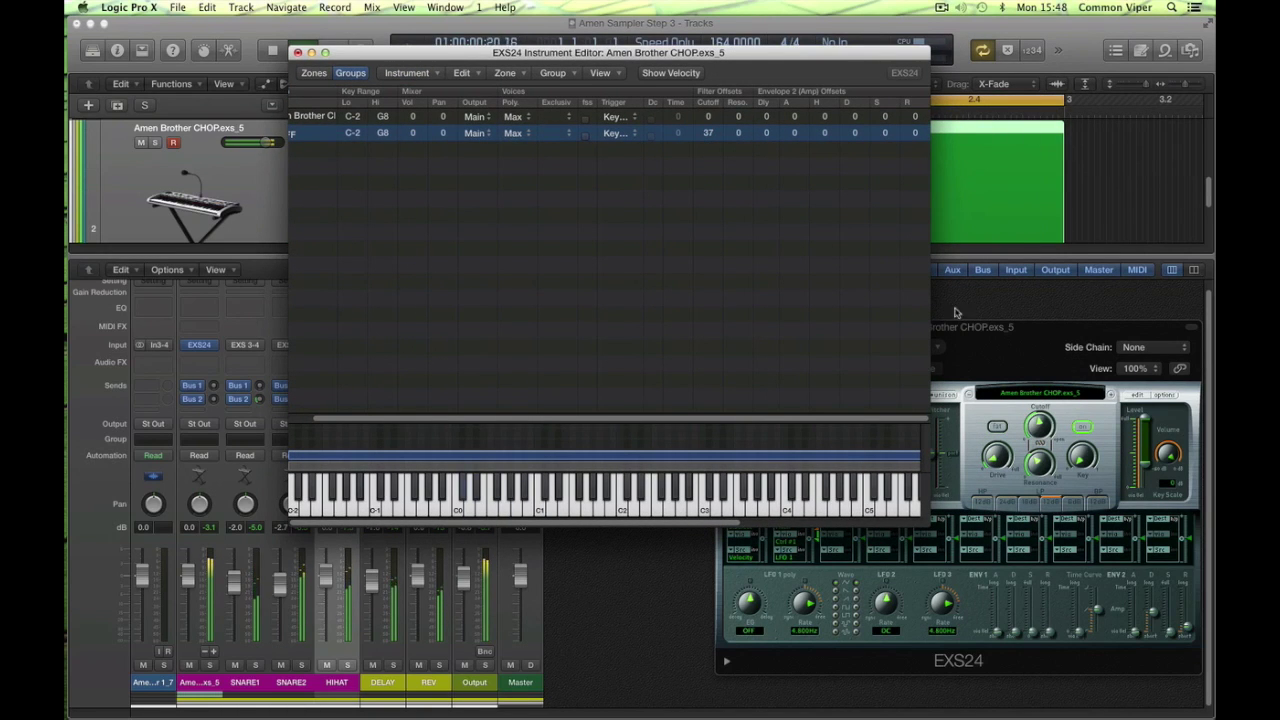
Step: Try a filter cutoff offset of -50 on the STUFF group while sweeping the EXS24's main cutoff
{"action": "left_click", "coordinate": [1039, 426]}
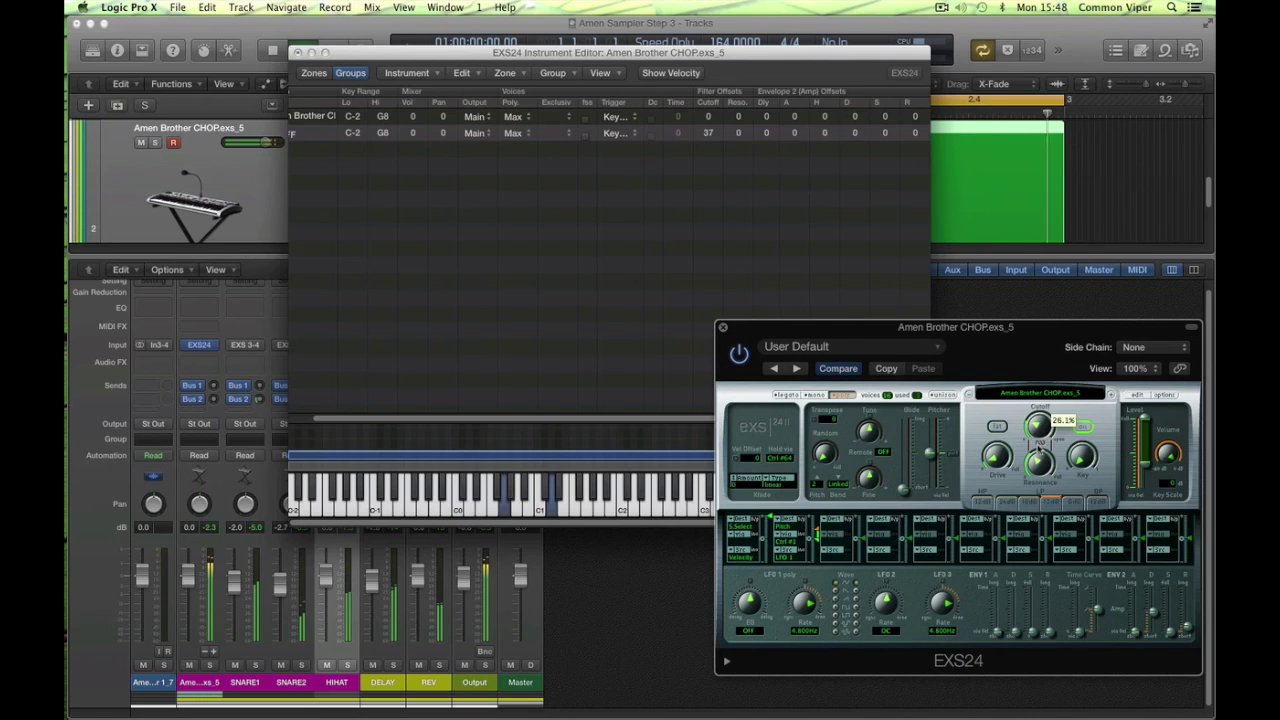
{"action": "mouse_move", "coordinate": [1041, 449]}
{"action": "left_mouse_down"}
{"action": "mouse_move", "coordinate": [1040, 426]}
{"action": "mouse_move", "coordinate": [1033, 450]}
{"action": "left_mouse_up"}
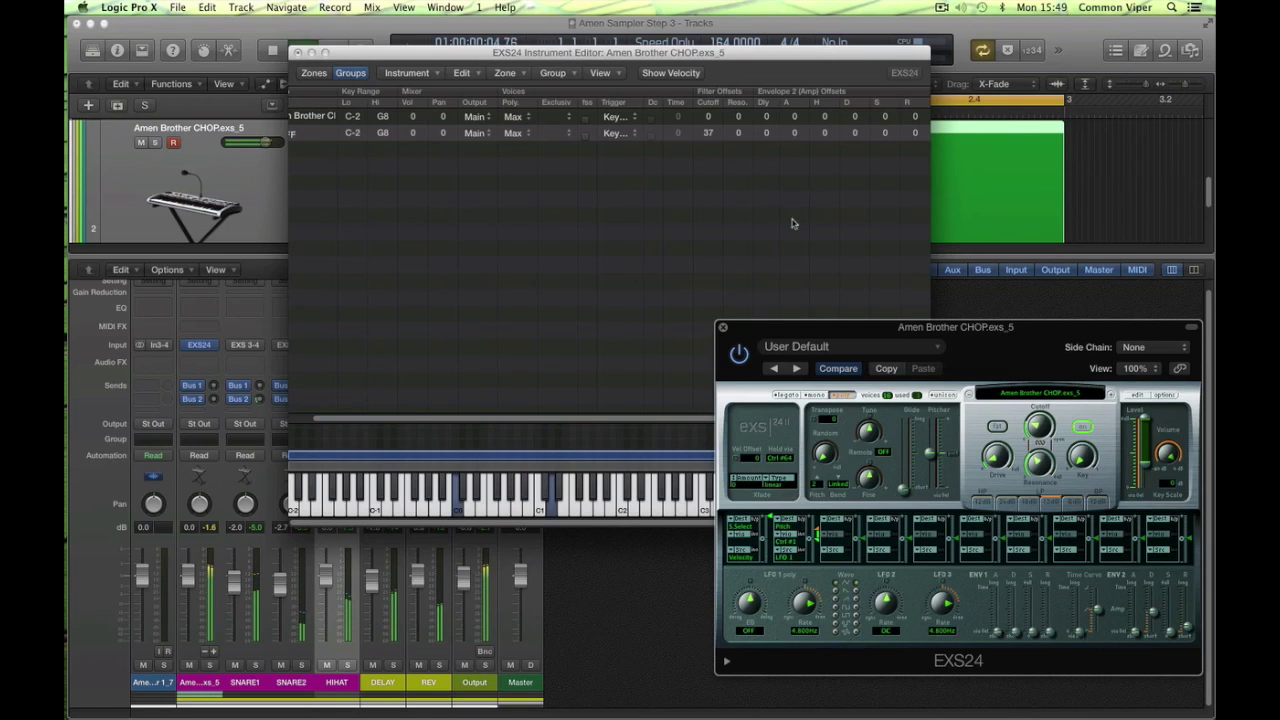
{"action": "left_click_drag", "start_coordinate": [710, 136], "coordinate": [714, 220]}
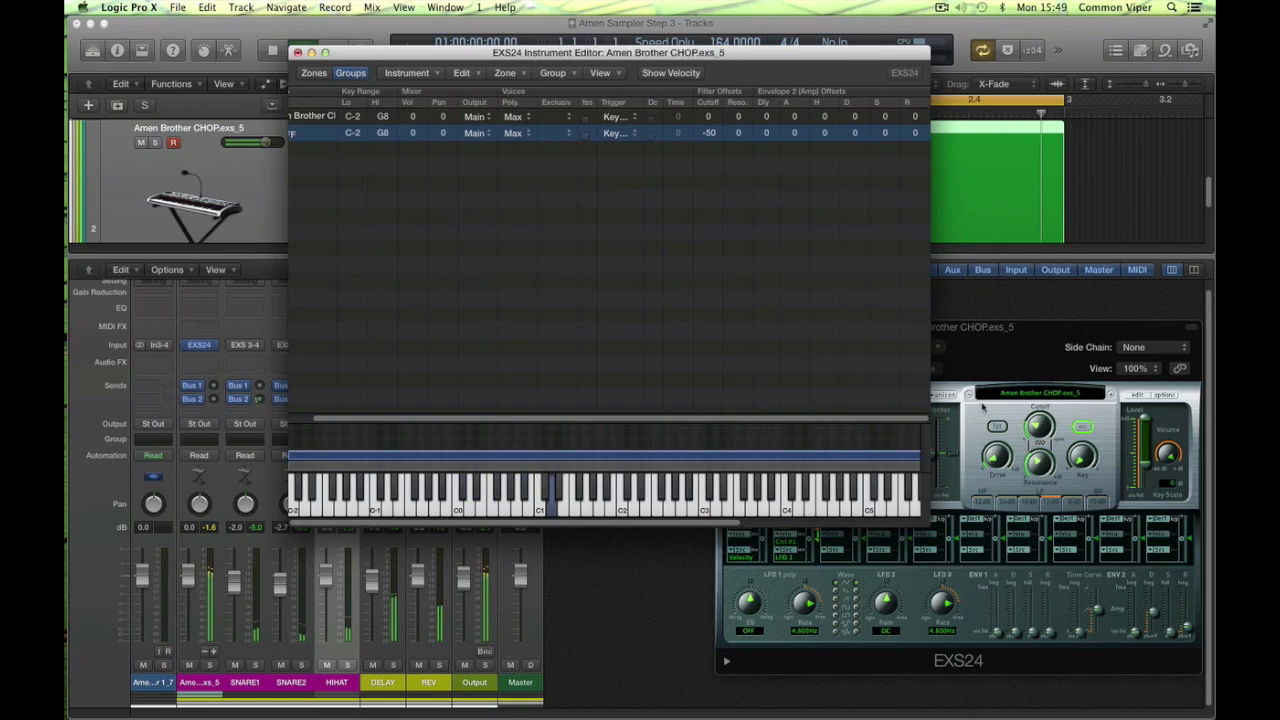
{"action": "left_click", "coordinate": [1038, 424]}
{"action": "left_click_drag", "start_coordinate": [1040, 416], "coordinate": [1041, 370]}
Step: Set the STUFF group's filter cutoff offset to 32 and lower the EXS24's main cutoff
{"action": "left_click_drag", "start_coordinate": [714, 118], "coordinate": [722, 60]}
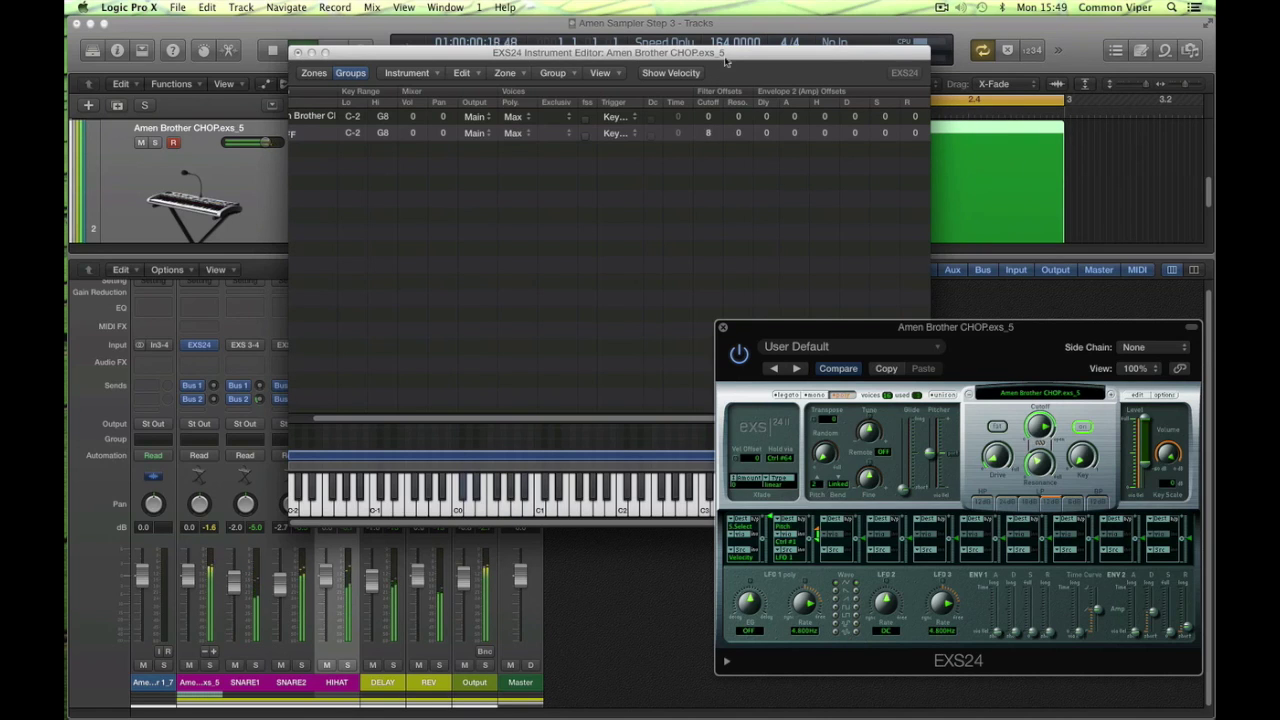
{"action": "left_click_drag", "start_coordinate": [725, 57], "coordinate": [731, 44]}
{"action": "left_click_drag", "start_coordinate": [1042, 424], "coordinate": [1030, 460]}
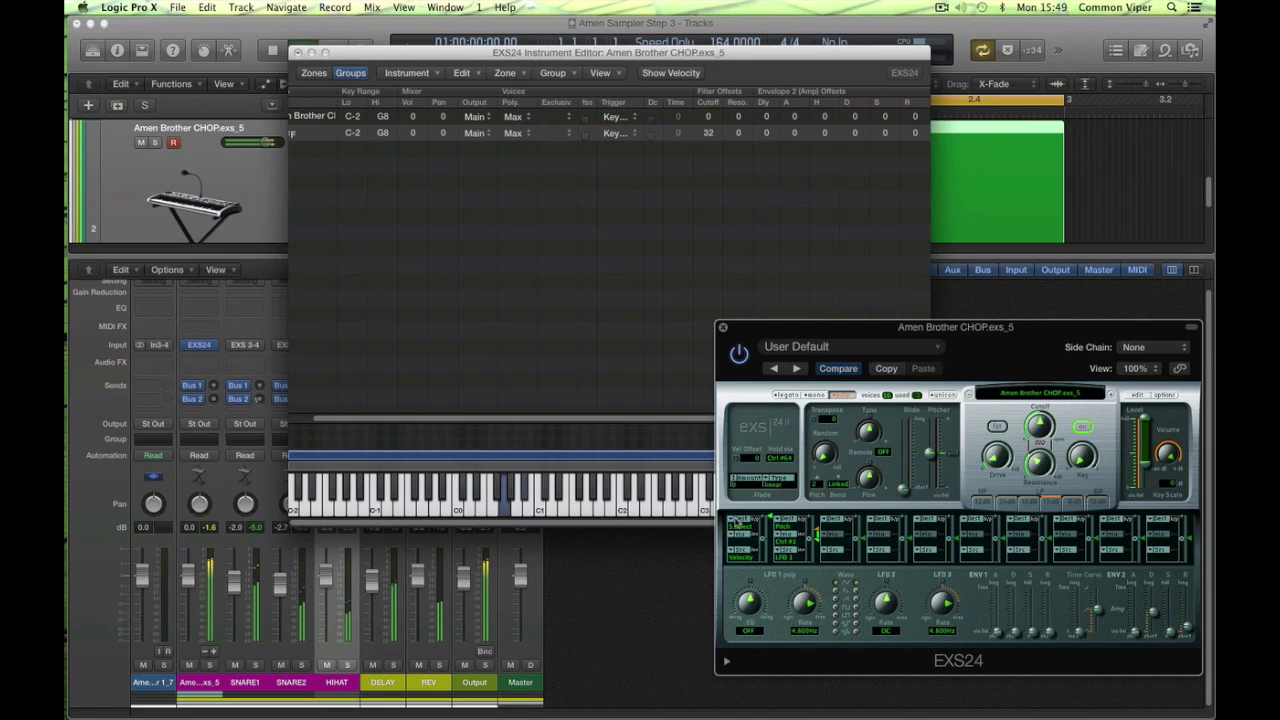
Step: Route LFO 1 to Filter Cutoff in the first modulation slot and slow LFO 1's rate to 0.140 Hz
{"action": "left_click", "coordinate": [742, 526]}
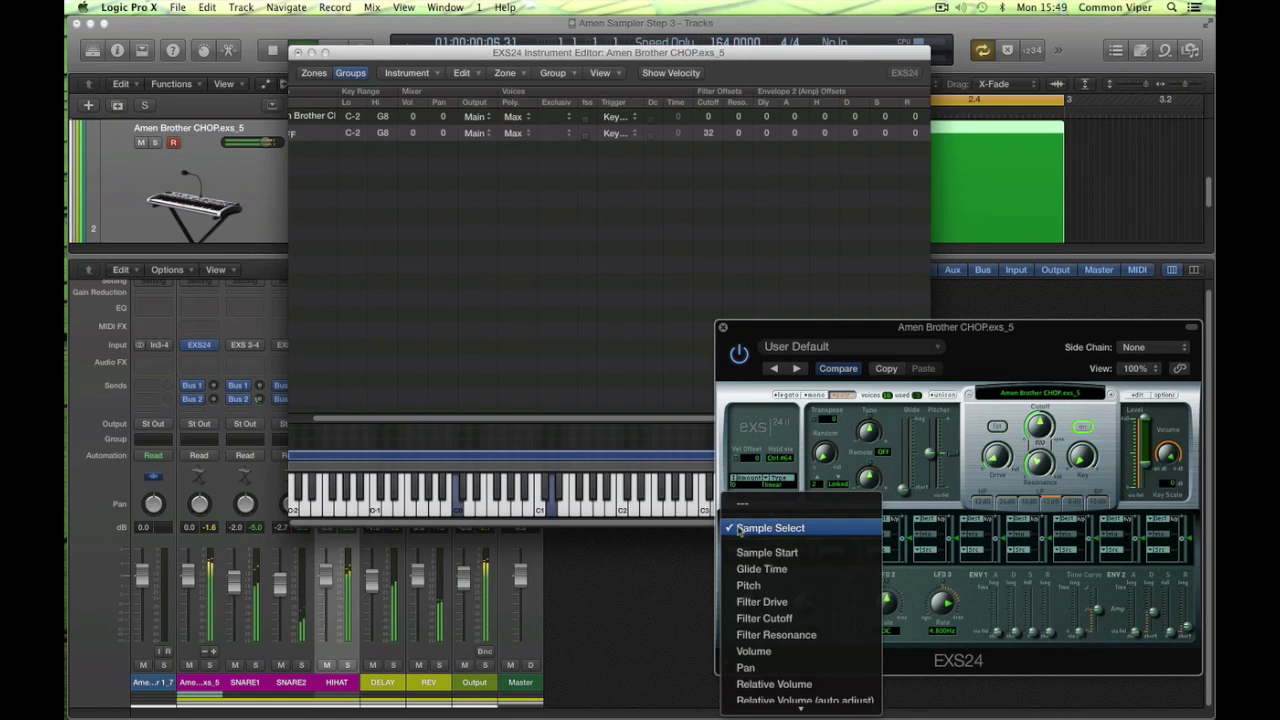
{"action": "left_click", "coordinate": [792, 617]}
{"action": "left_click", "coordinate": [751, 560]}
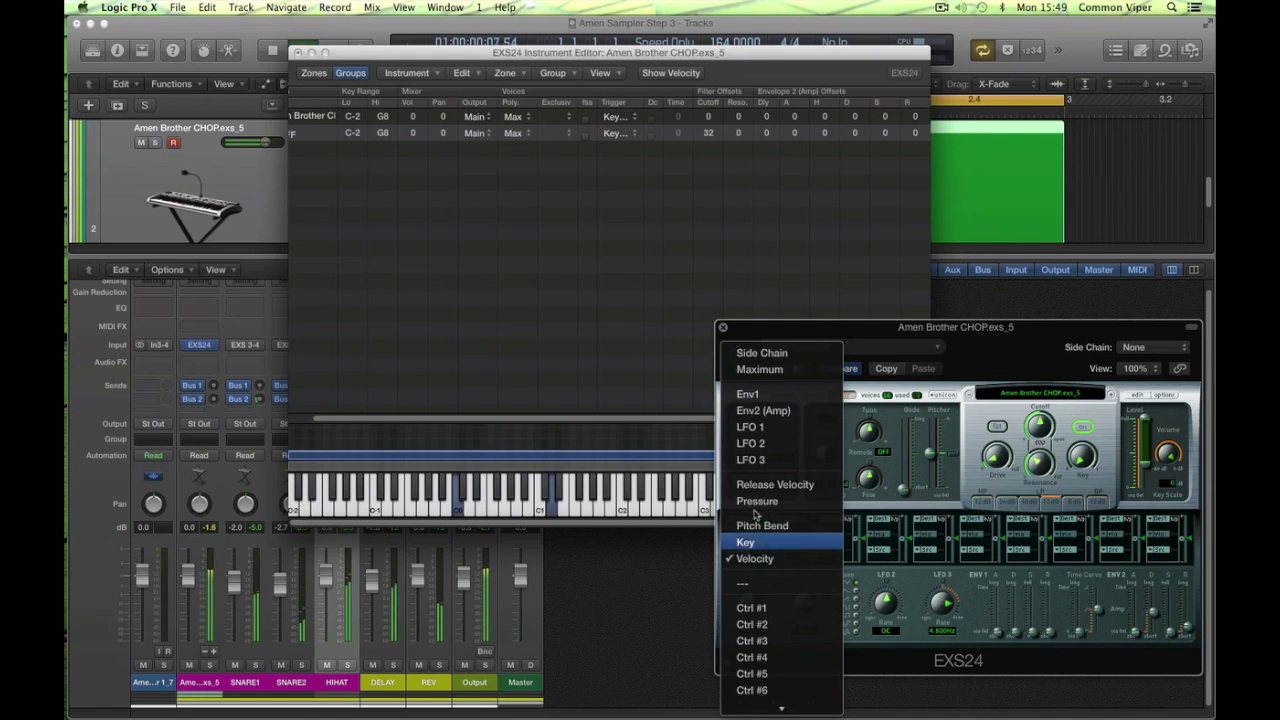
{"action": "left_click", "coordinate": [750, 427]}
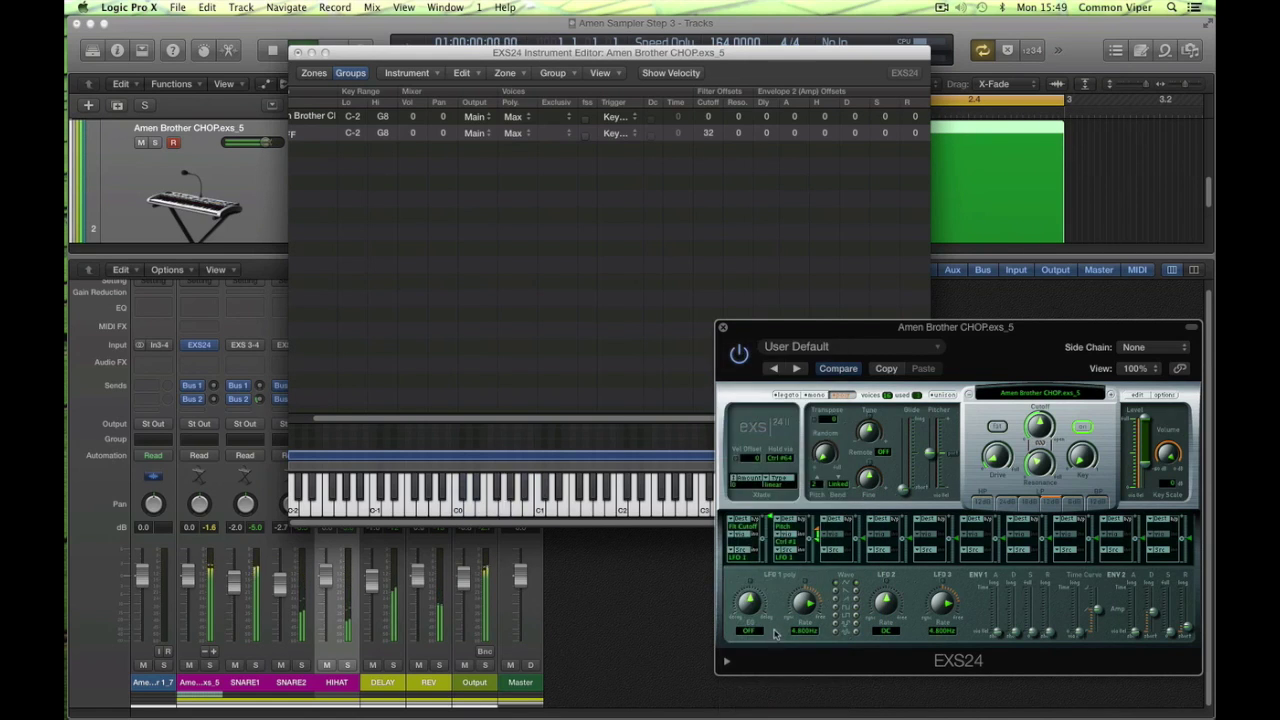
{"action": "left_click_drag", "start_coordinate": [803, 607], "coordinate": [800, 631]}
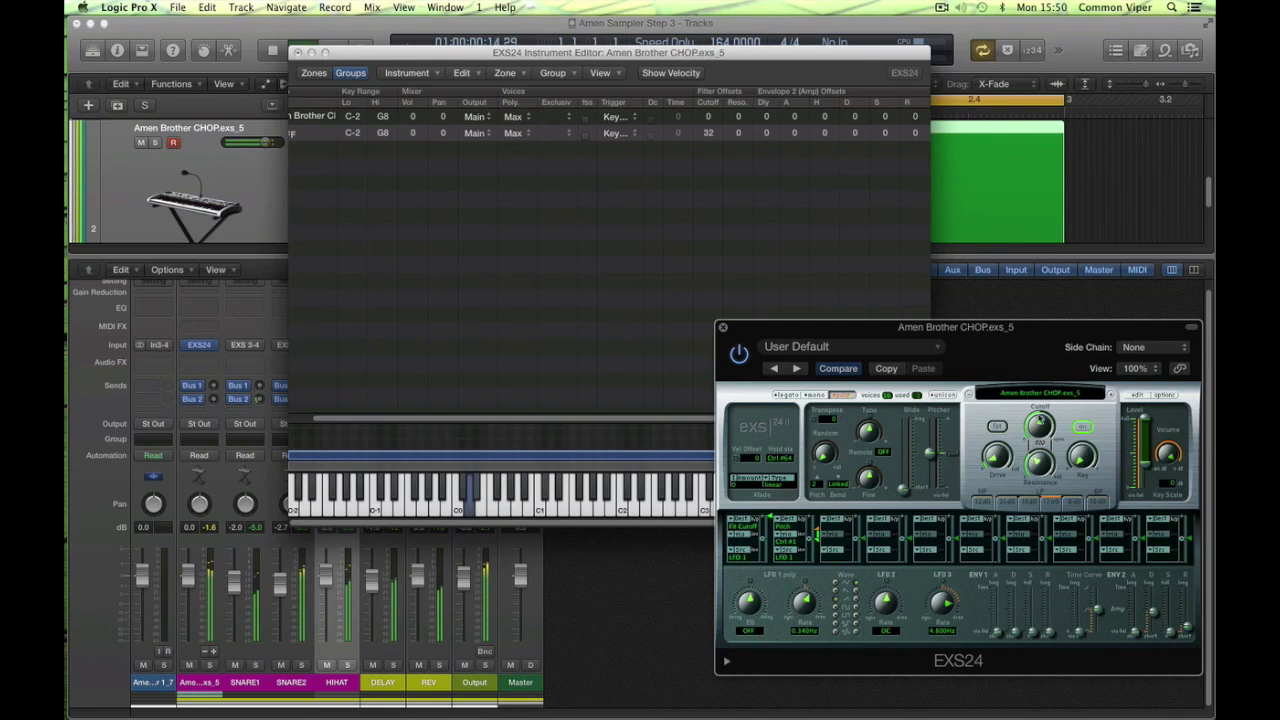
{"action": "left_click", "coordinate": [1040, 432]}
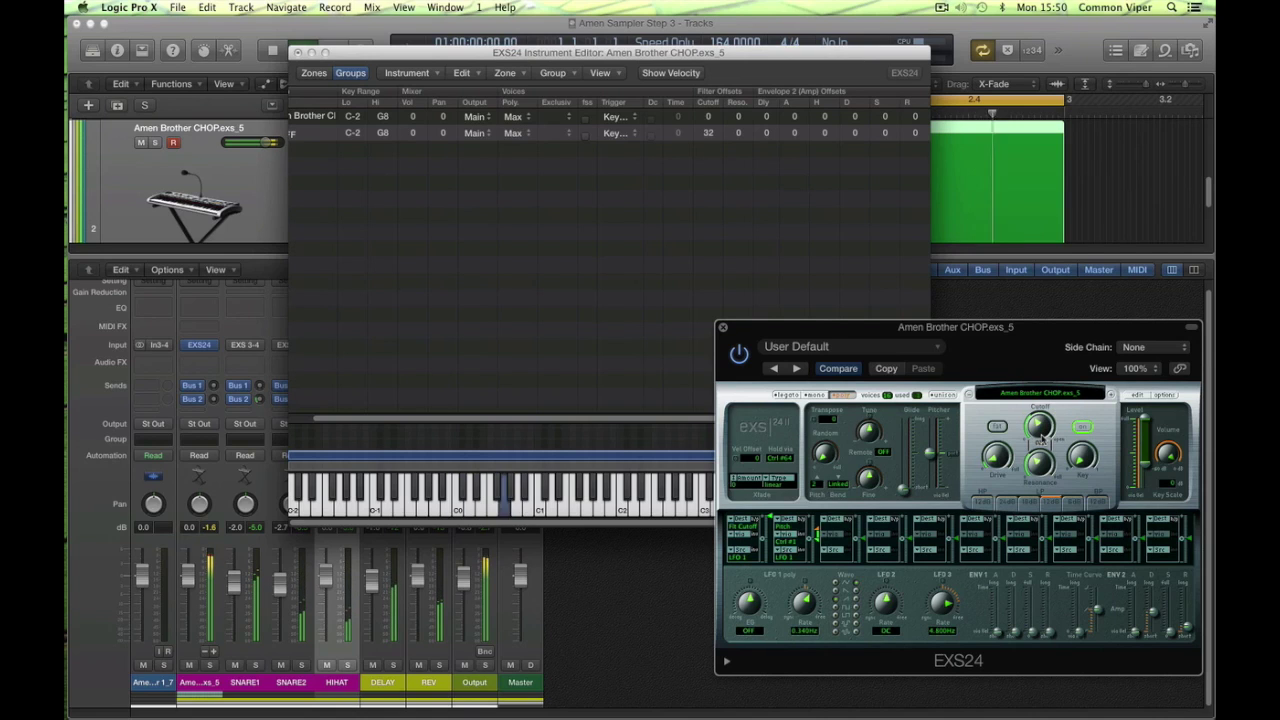
Step: Bypass the pitch modulation slot and tune LFO 1's rate to about 0.4 Hz while adjusting the filter cutoff
{"action": "left_click", "coordinate": [801, 519]}
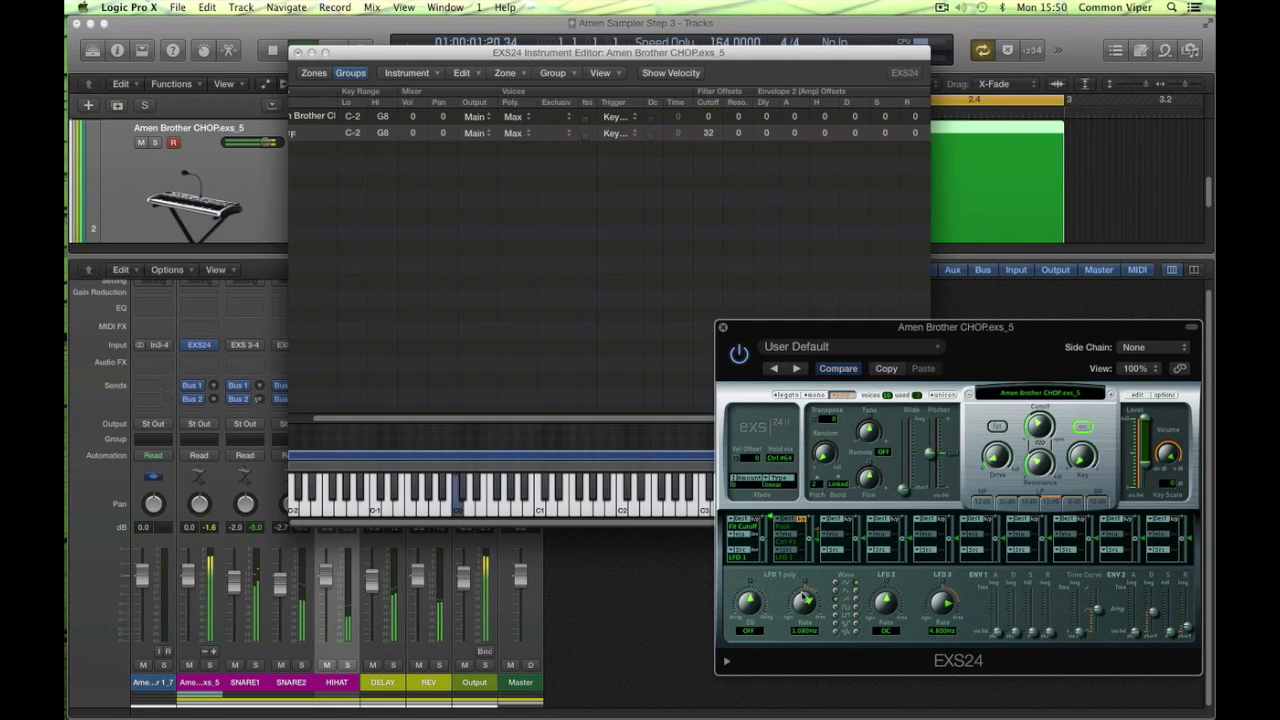
{"action": "left_click_drag", "start_coordinate": [802, 593], "coordinate": [803, 595]}
{"action": "mouse_move", "coordinate": [1037, 424]}
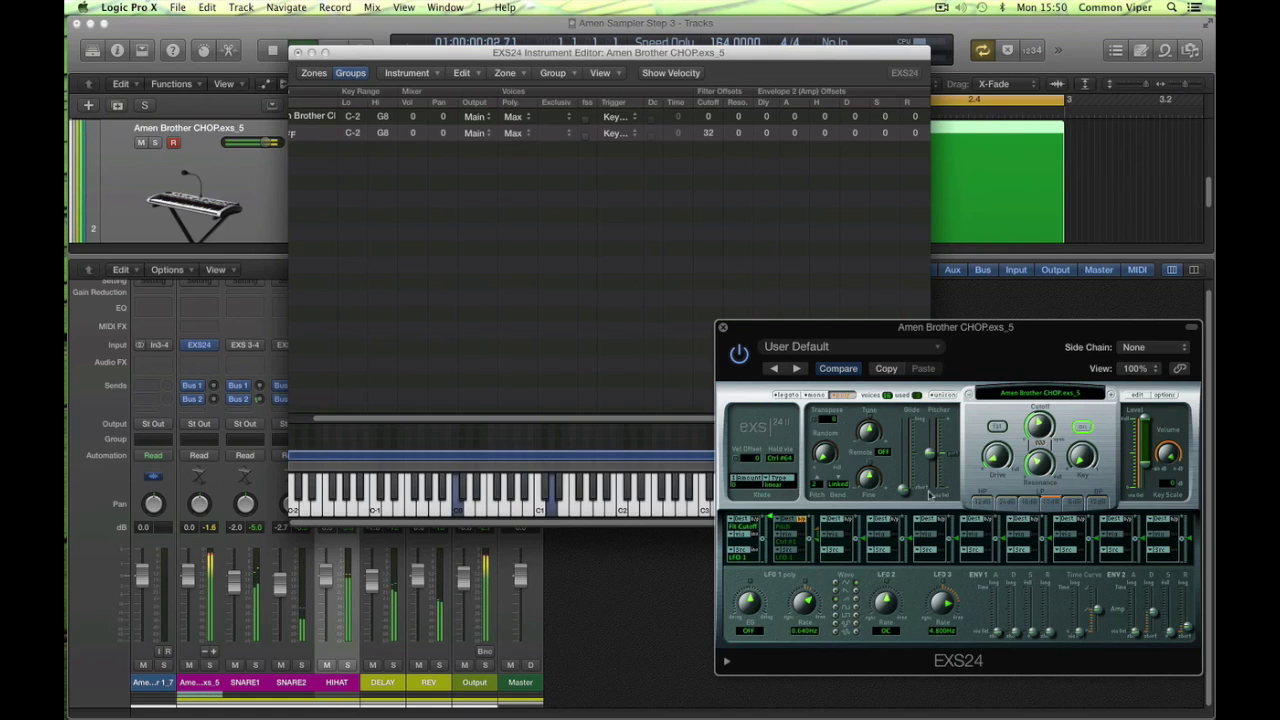
{"action": "left_click_drag", "start_coordinate": [806, 603], "coordinate": [805, 605]}
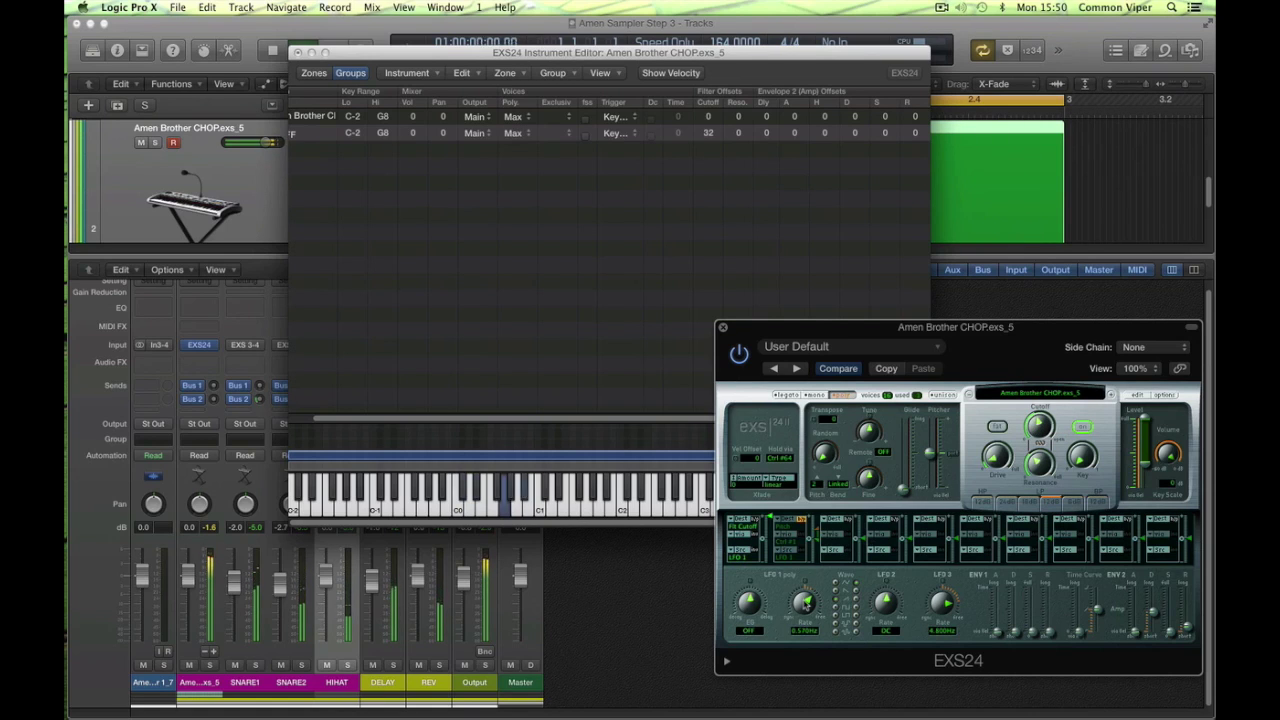
{"action": "scroll", "coordinate": [805, 605], "scroll_direction": "down", "scroll_amount": 3}
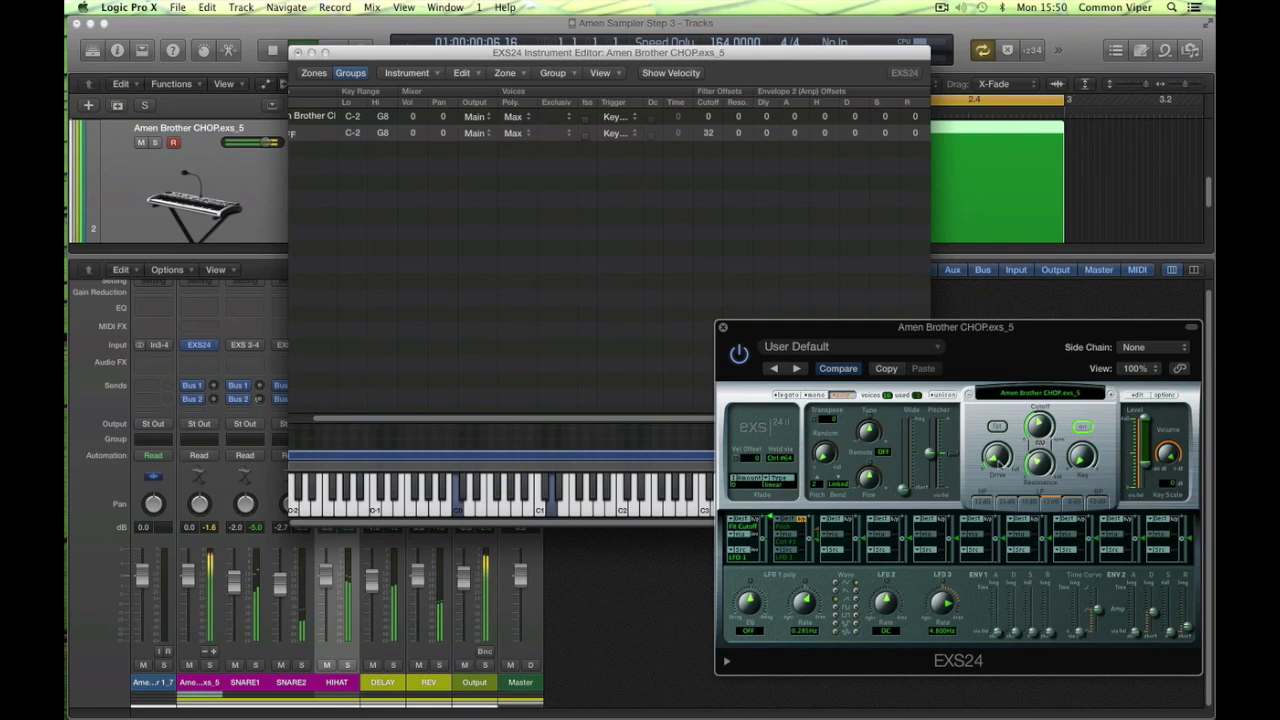
{"action": "left_click_drag", "start_coordinate": [1044, 422], "coordinate": [1044, 419]}
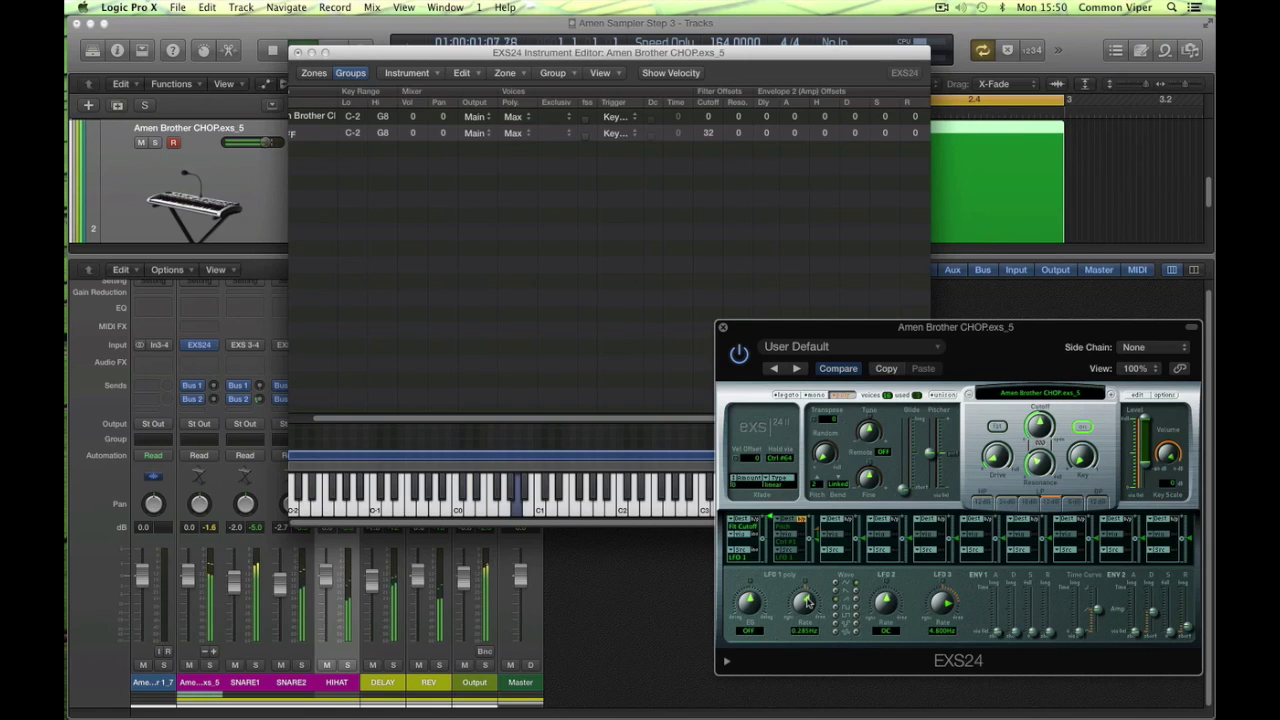
{"action": "left_click_drag", "start_coordinate": [808, 603], "coordinate": [810, 600]}
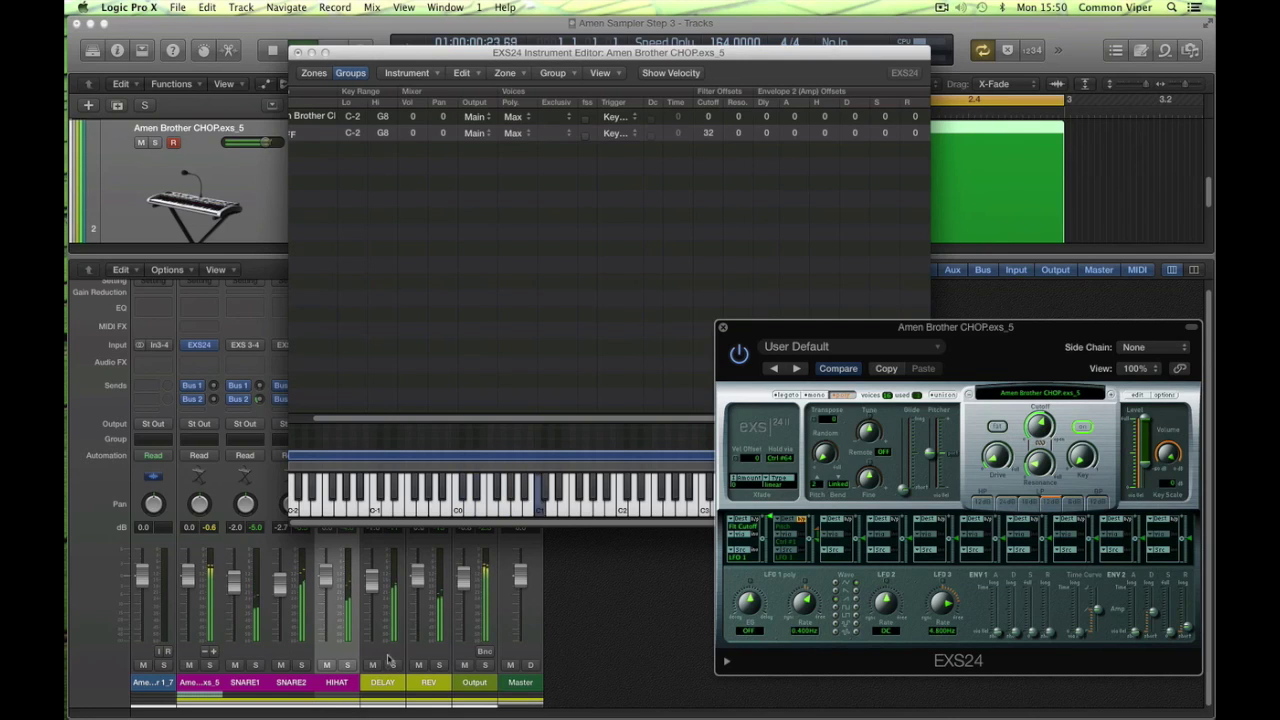
Step: Mute the main Amen Brother sampler channel in the mixer
{"action": "left_click", "coordinate": [189, 665]}
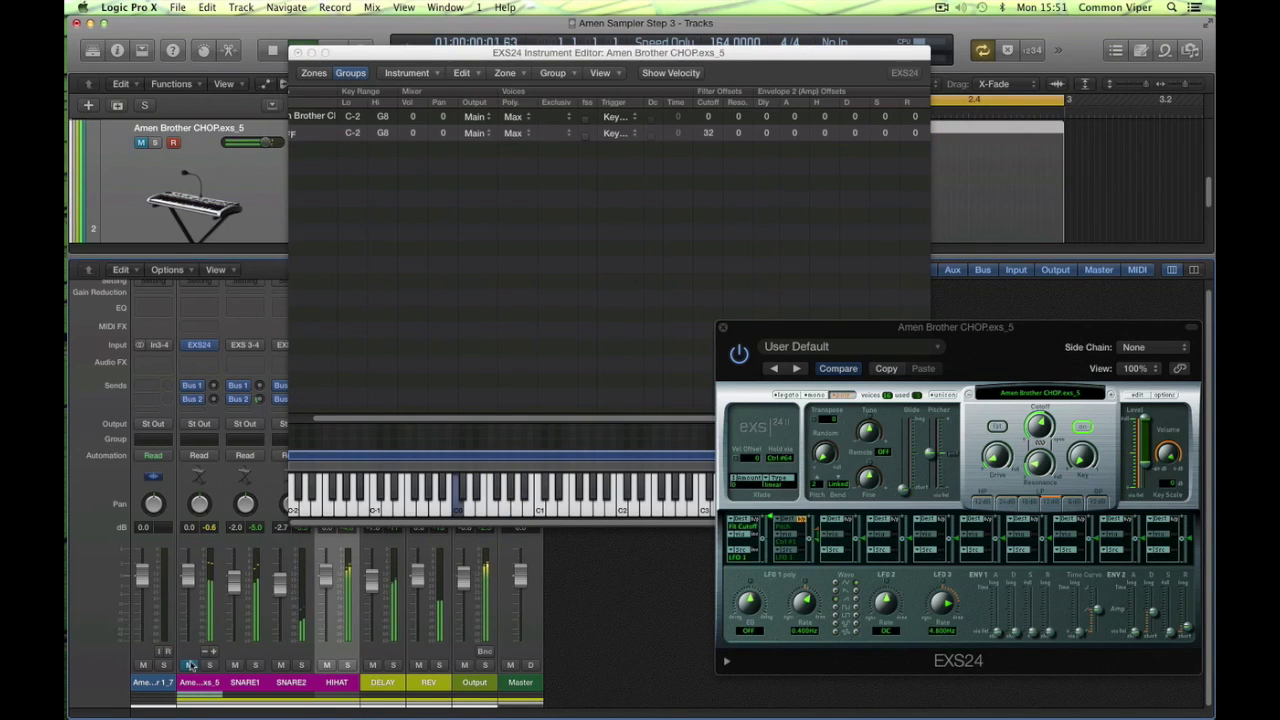